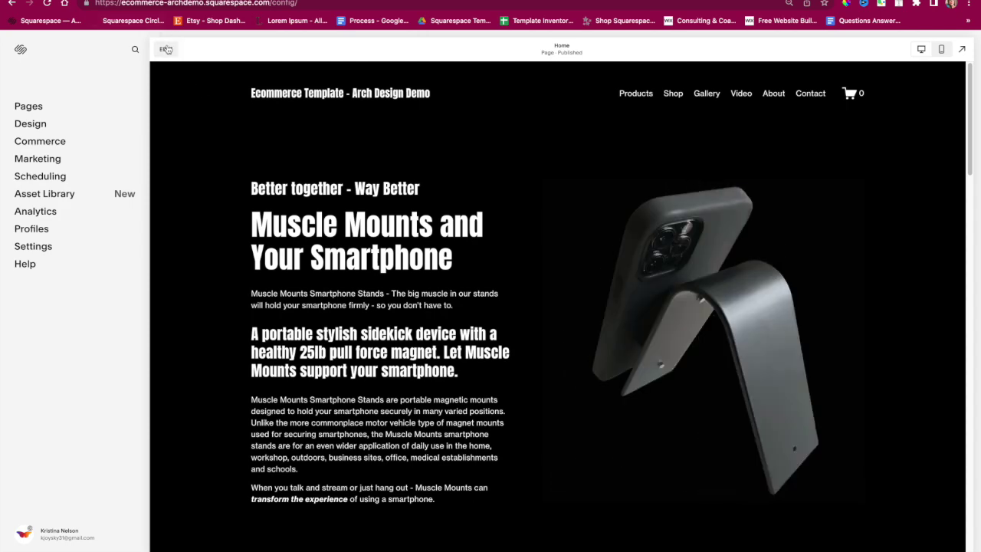
- Start editing the home page and review the site header's title and logo settings
{"action": "left_click", "coordinate": [166, 49]}
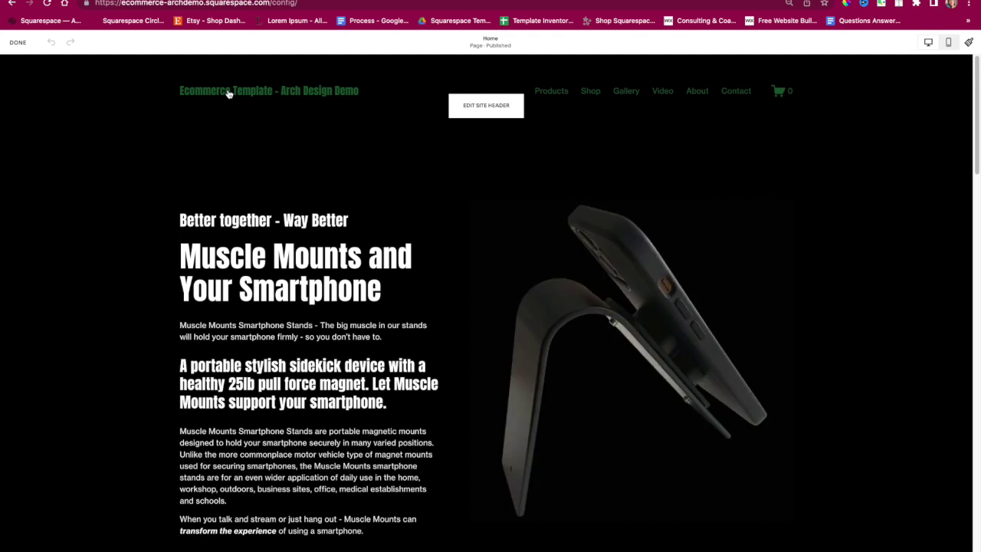
{"action": "left_click", "coordinate": [481, 109]}
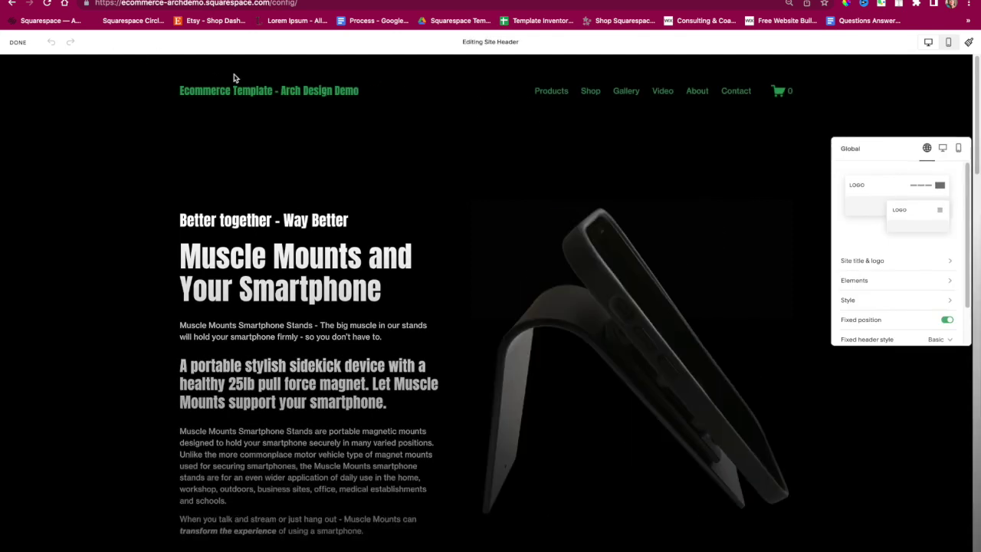
{"action": "left_click", "coordinate": [853, 261]}
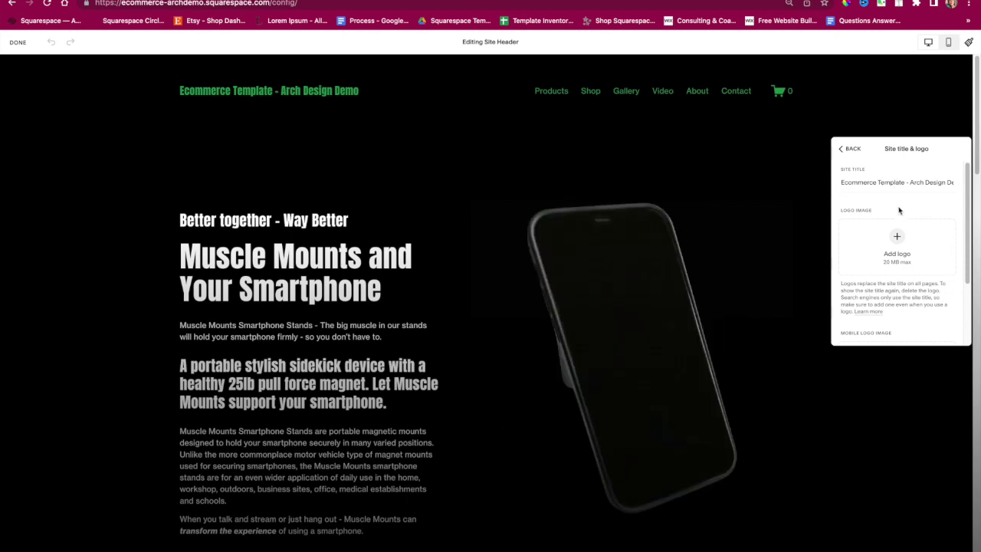
{"action": "left_click", "coordinate": [853, 150]}
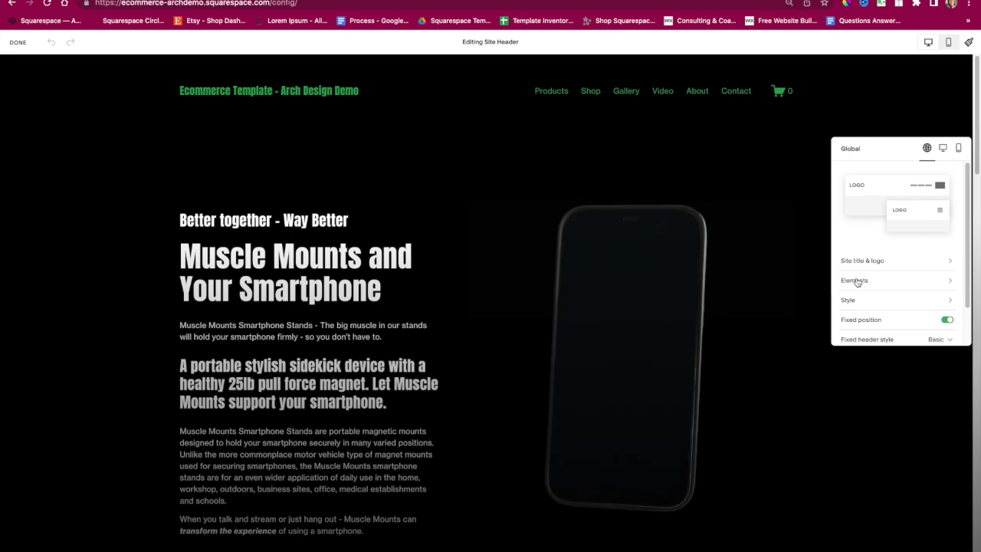
- Turn the header's Cart element off and back on, and leave the element settings
{"action": "scroll", "coordinate": [857, 282], "scroll_direction": "down", "scroll_amount": 3}
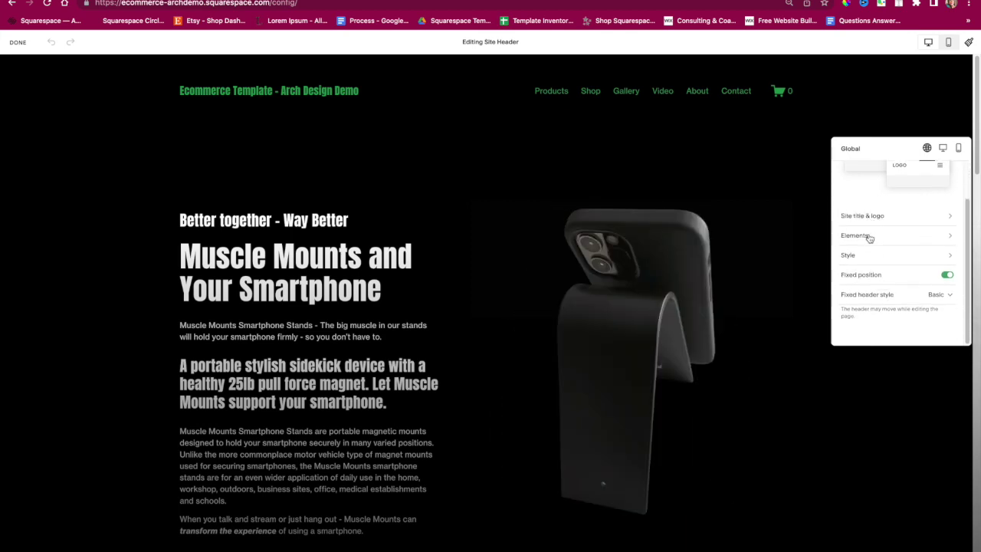
{"action": "left_click", "coordinate": [870, 239]}
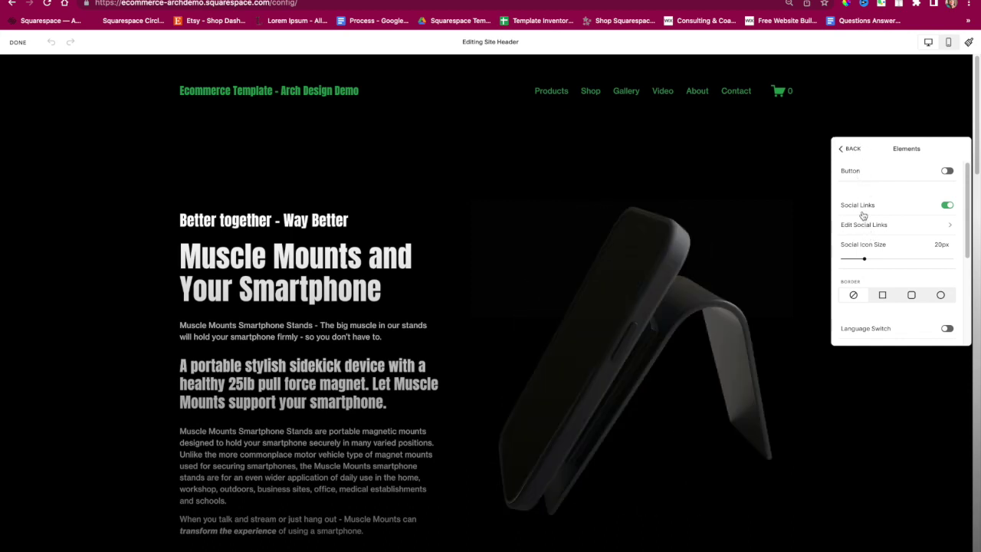
{"action": "scroll", "coordinate": [866, 230], "scroll_direction": "down", "scroll_amount": 4}
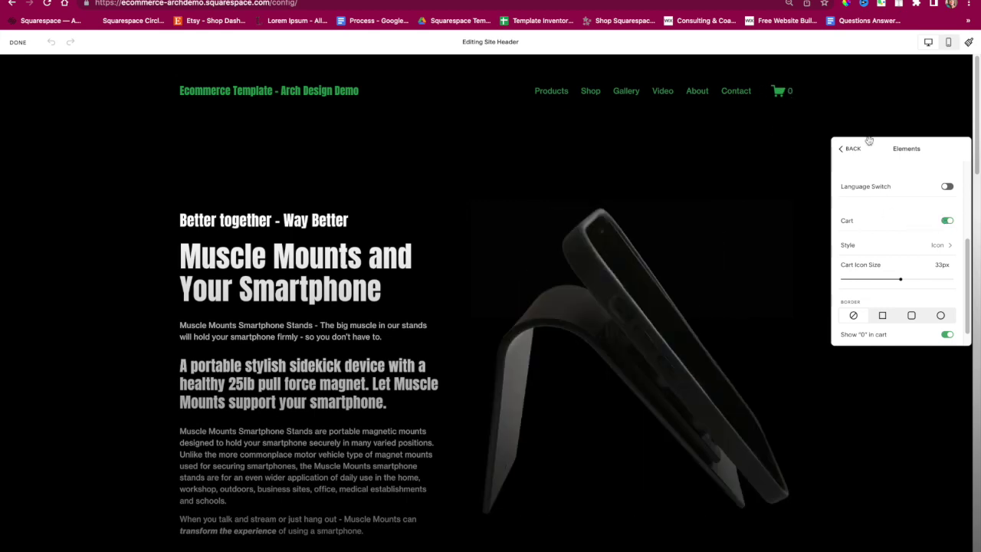
{"action": "left_click", "coordinate": [947, 220]}
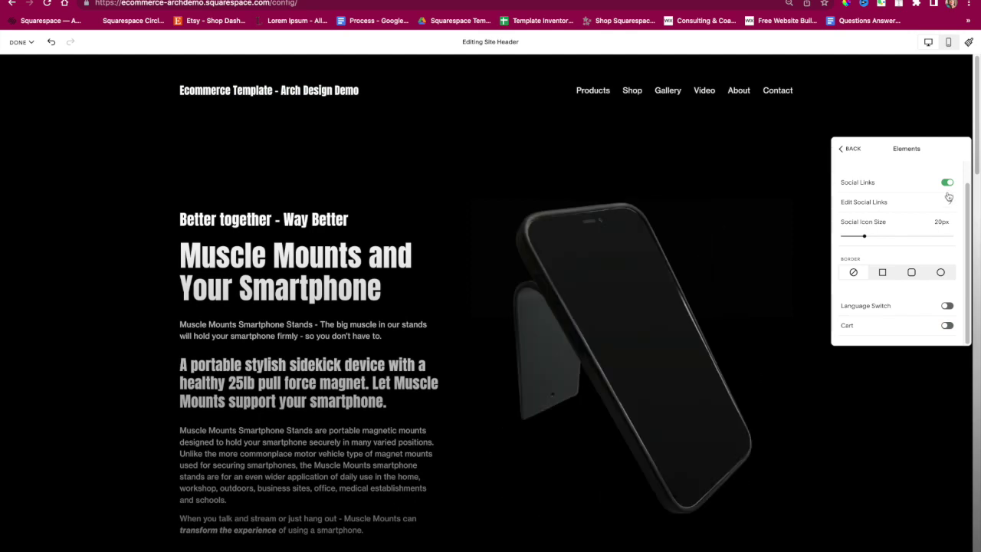
{"action": "left_click", "coordinate": [948, 325]}
{"action": "left_click", "coordinate": [857, 158]}
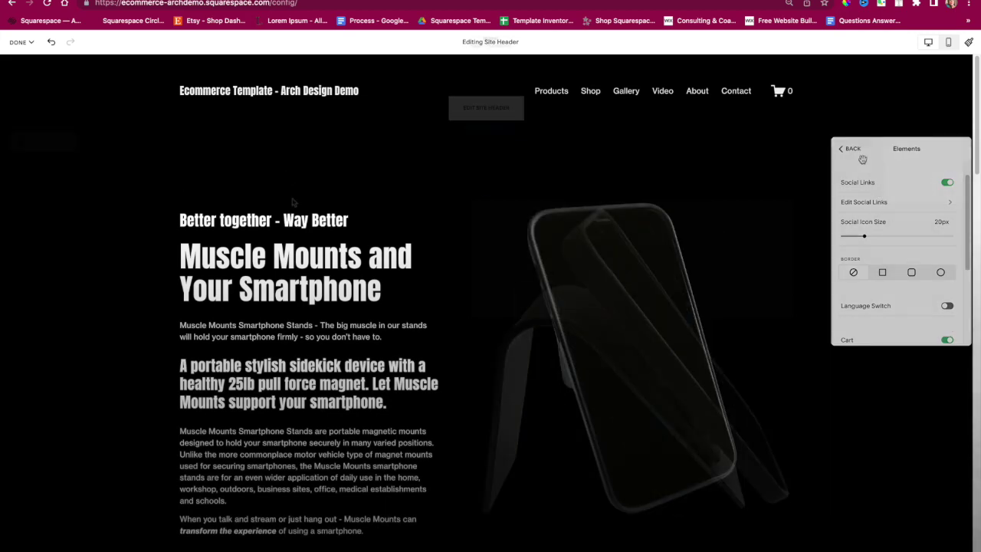
- Check the text styles assigned to the headings and short paragraph in the intro block
{"action": "scroll", "coordinate": [326, 256], "scroll_direction": "down", "scroll_amount": 3}
{"action": "scroll", "coordinate": [326, 256], "scroll_direction": "up", "scroll_amount": 1}
{"action": "scroll", "coordinate": [327, 256], "scroll_direction": "up", "scroll_amount": 3}
{"action": "triple_click", "coordinate": [283, 259]}
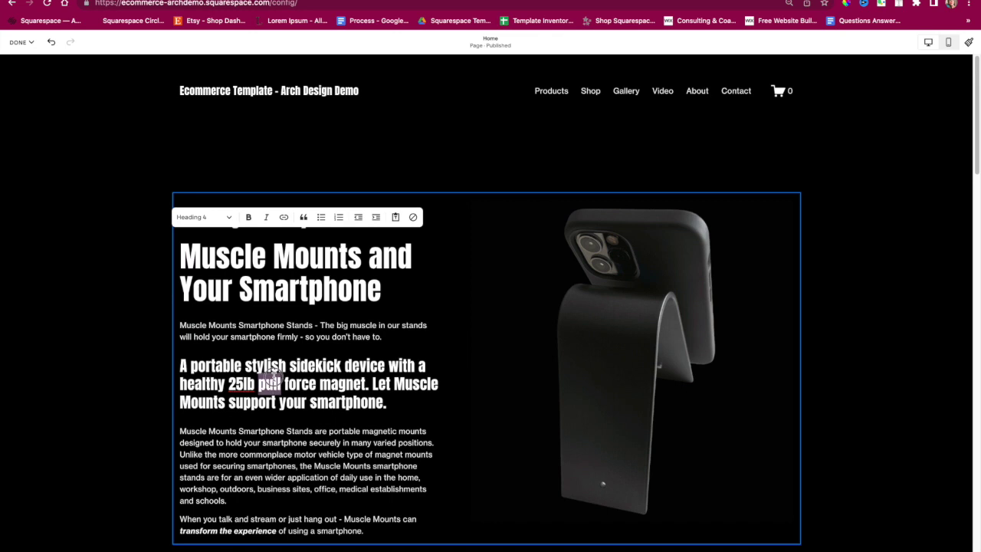
{"action": "triple_click", "coordinate": [262, 376]}
{"action": "triple_click", "coordinate": [265, 328]}
- Try the Paragraph 3 and Paragraph 1 styles on the intro paragraph beginning "Muscle Mounts Smartphone Stands are portable"
{"action": "triple_click", "coordinate": [295, 455]}
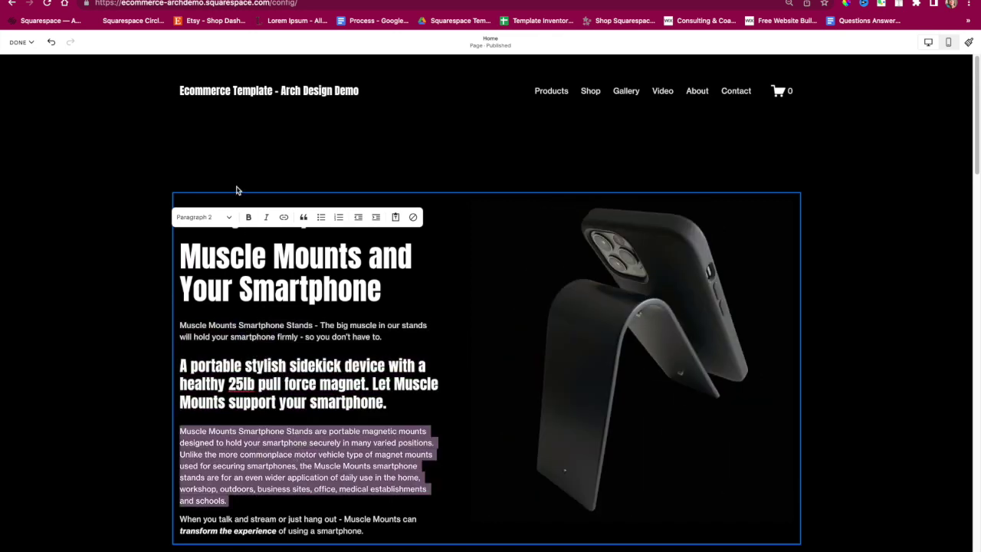
{"action": "left_click", "coordinate": [226, 216]}
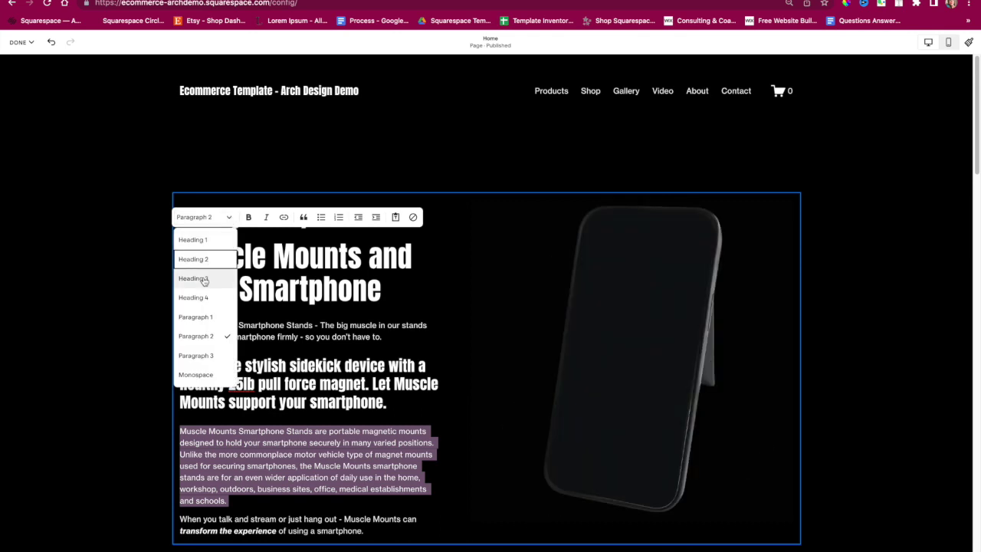
{"action": "left_click", "coordinate": [205, 354]}
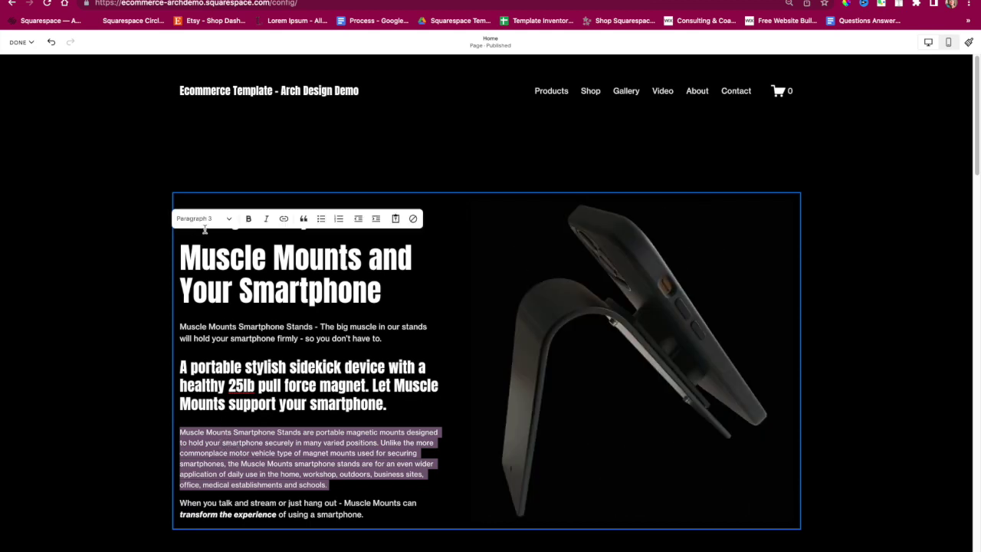
{"action": "left_click", "coordinate": [206, 219]}
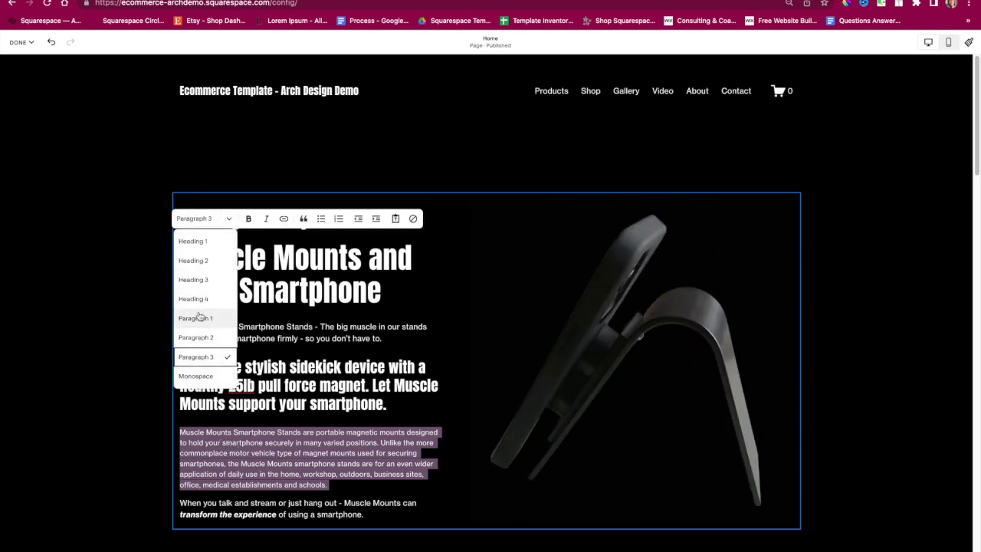
{"action": "left_click", "coordinate": [199, 314]}
- Try the Heading 1 style on the same intro paragraph and return it to Paragraph 2
{"action": "left_click", "coordinate": [201, 219]}
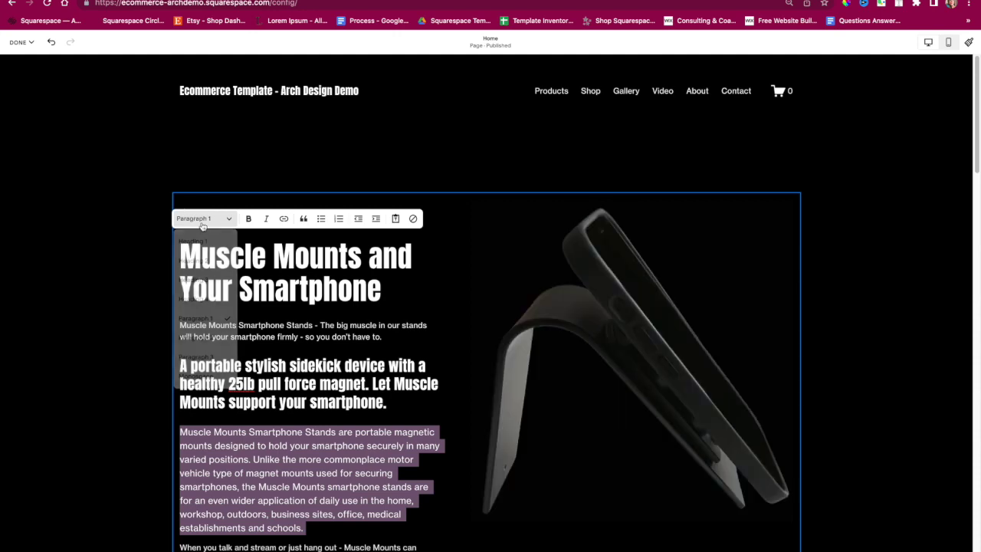
{"action": "left_click", "coordinate": [193, 241]}
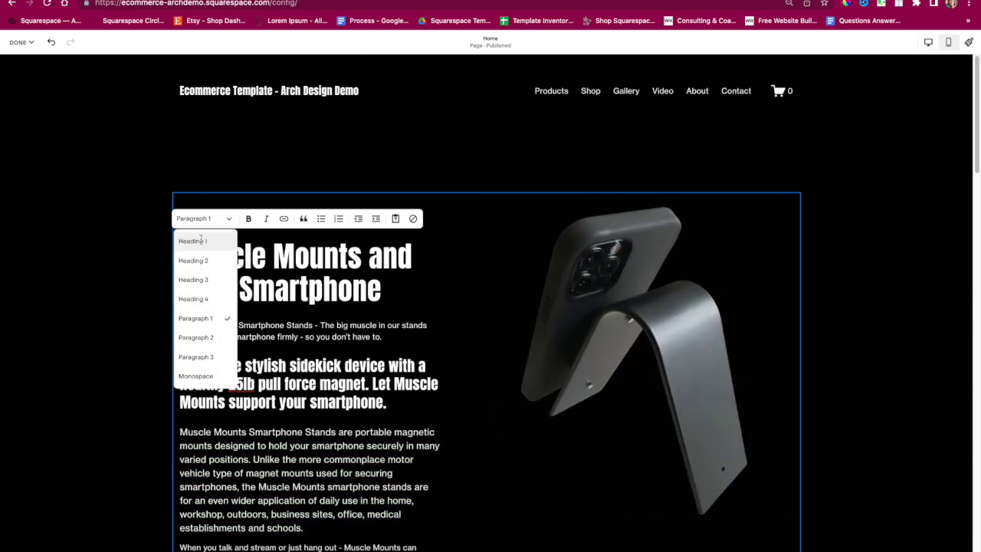
{"action": "scroll", "coordinate": [201, 239], "scroll_direction": "up", "scroll_amount": 10}
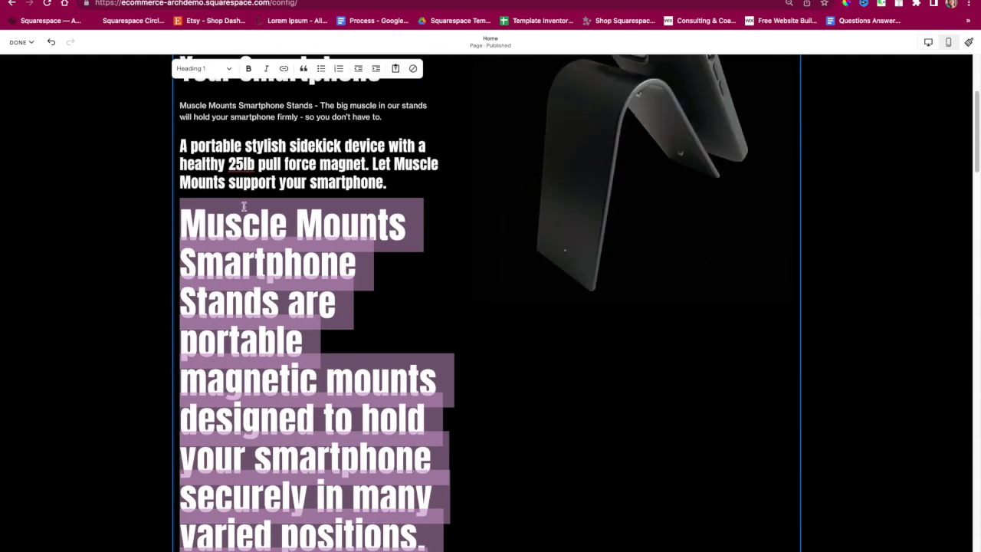
{"action": "left_click", "coordinate": [199, 67]}
{"action": "left_click", "coordinate": [195, 187]}
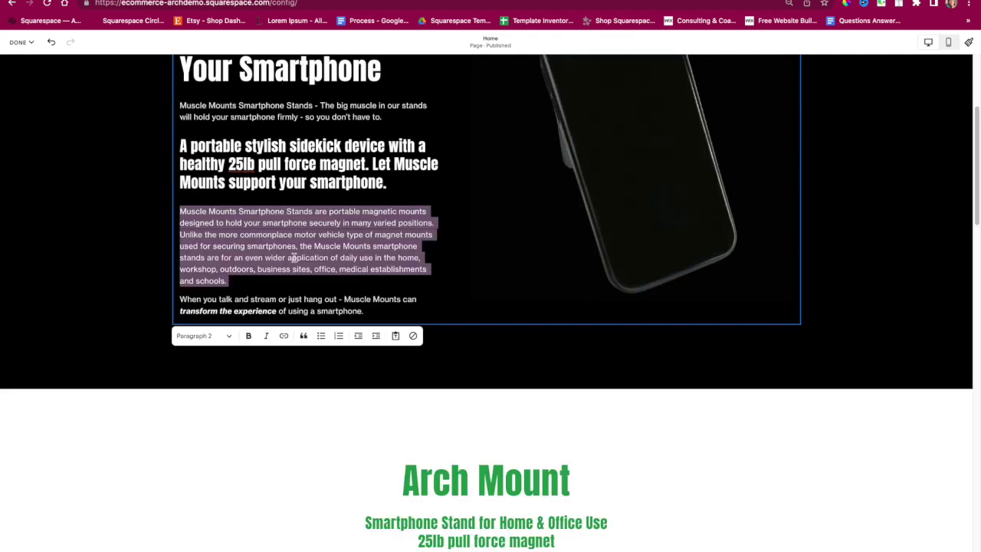
{"action": "left_click", "coordinate": [295, 269]}
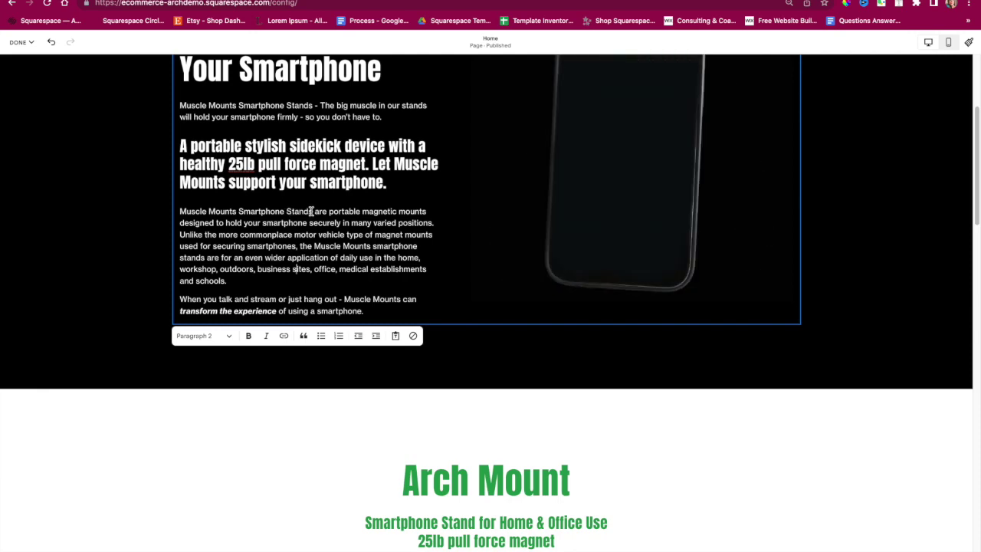
- Apply bold to "Smartphone Stands" in the long intro paragraph and remove it again
{"action": "left_click_drag", "start_coordinate": [260, 210], "coordinate": [238, 211]}
{"action": "scroll", "coordinate": [230, 153], "scroll_direction": "up", "scroll_amount": 4}
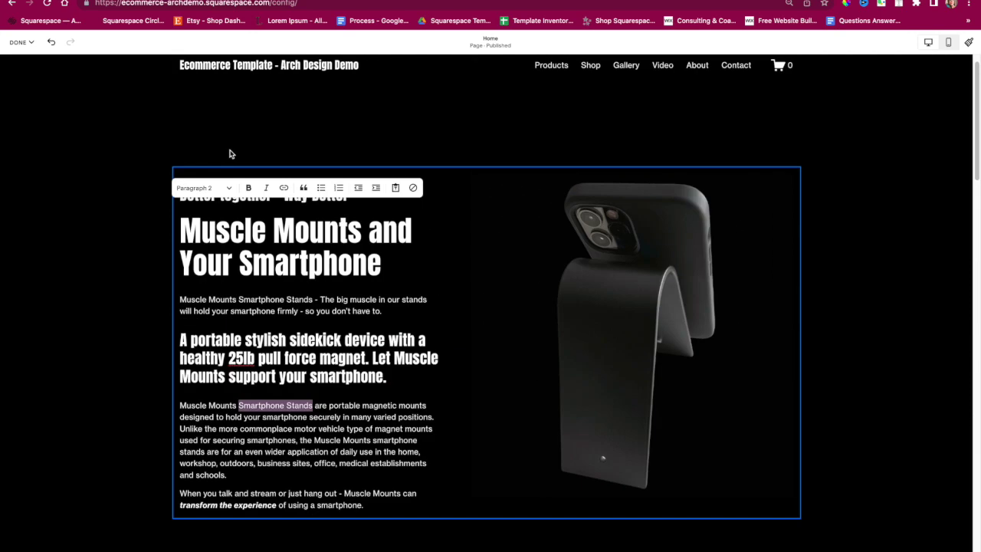
{"action": "scroll", "coordinate": [230, 153], "scroll_direction": "down", "scroll_amount": 3}
{"action": "scroll", "coordinate": [223, 196], "scroll_direction": "up", "scroll_amount": 3}
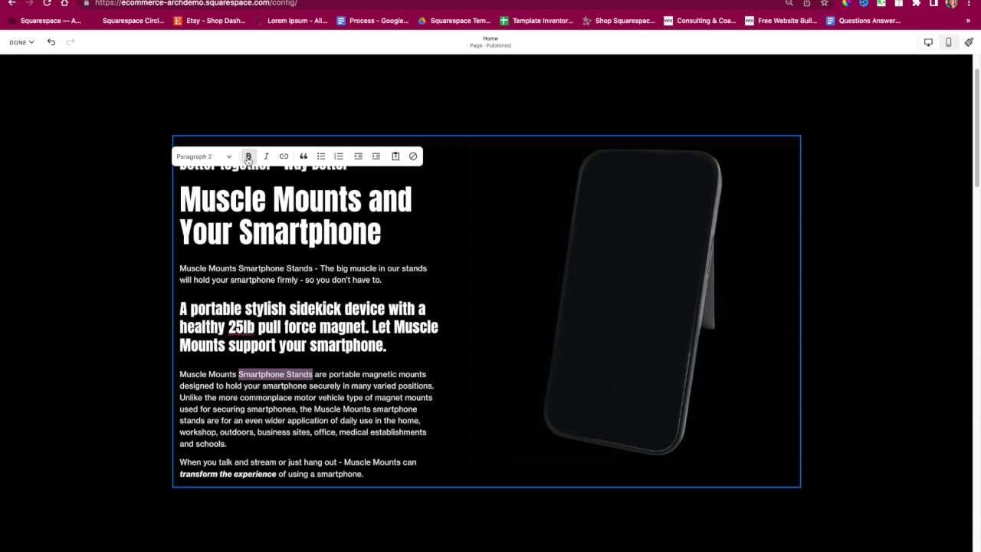
{"action": "left_click", "coordinate": [248, 157]}
{"action": "left_click", "coordinate": [248, 156]}
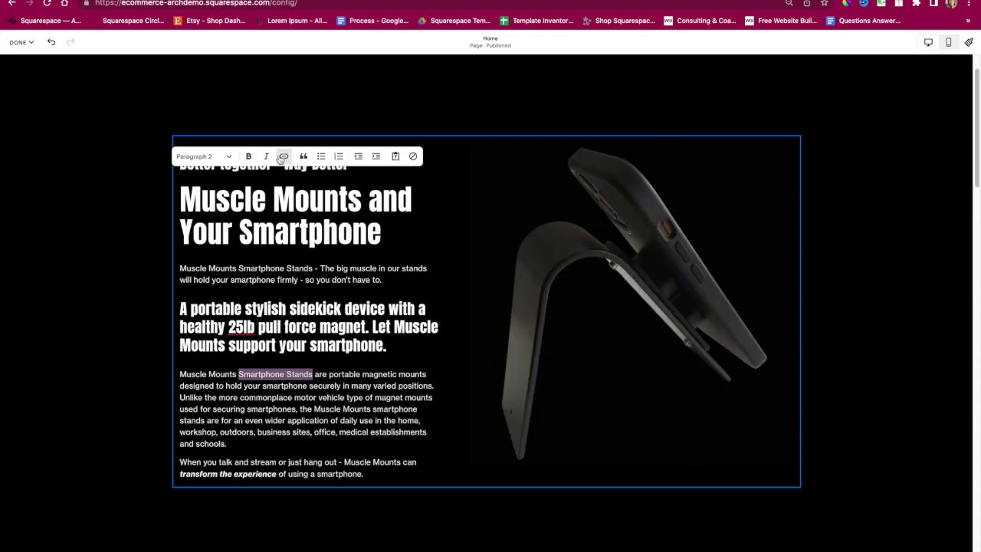
- Review the link options for "Smartphone Stands", including File and the list of site pages, and close the editor without linking
{"action": "left_click", "coordinate": [283, 156]}
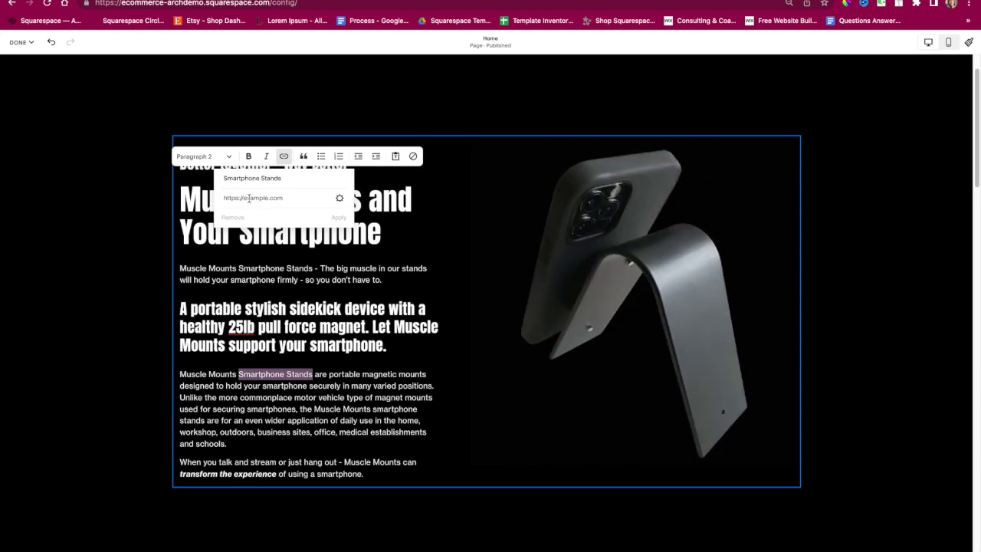
{"action": "left_click", "coordinate": [340, 200]}
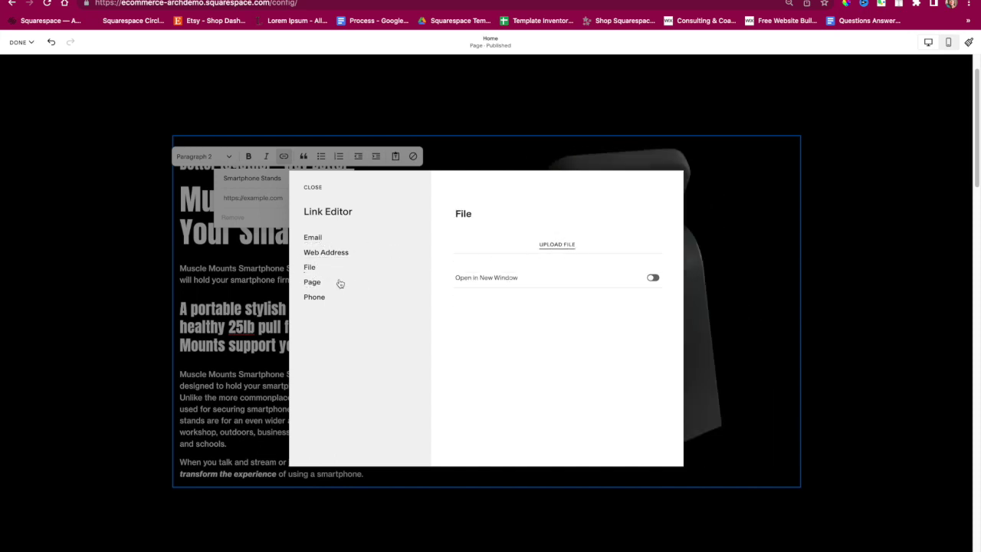
{"action": "left_click", "coordinate": [499, 251]}
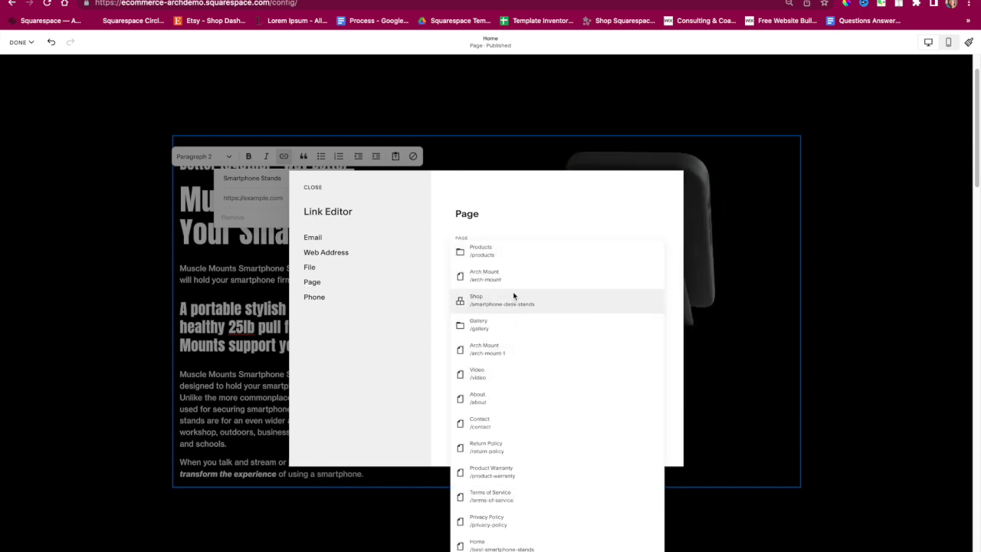
{"action": "left_click", "coordinate": [312, 189]}
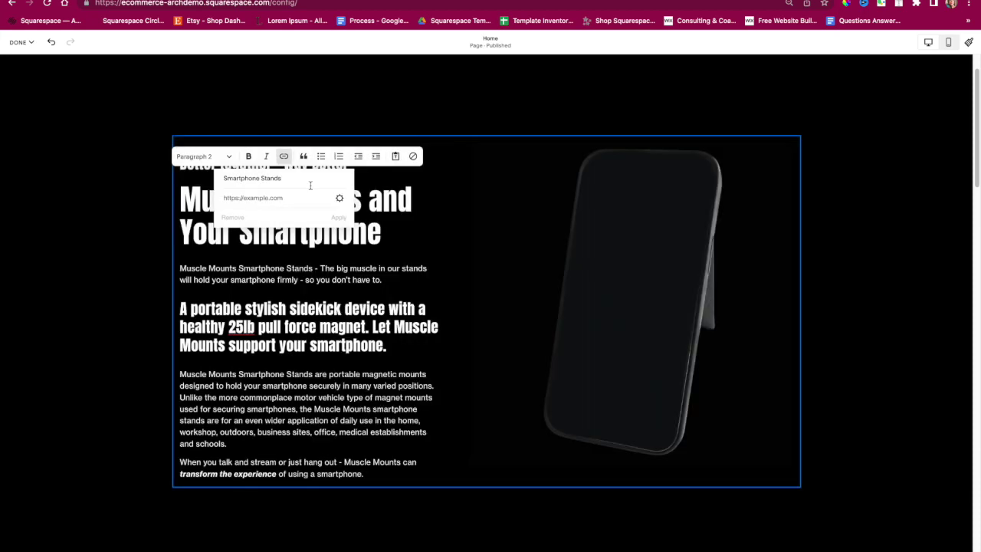
{"action": "left_click", "coordinate": [83, 173]}
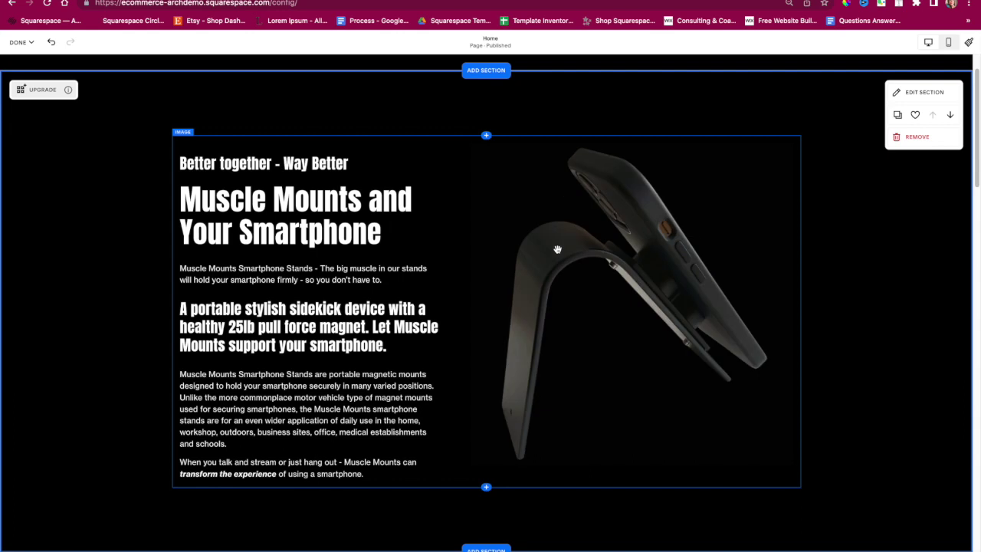
- Select the intro image block and try the Poster and Inline layouts on it
{"action": "left_click", "coordinate": [556, 250]}
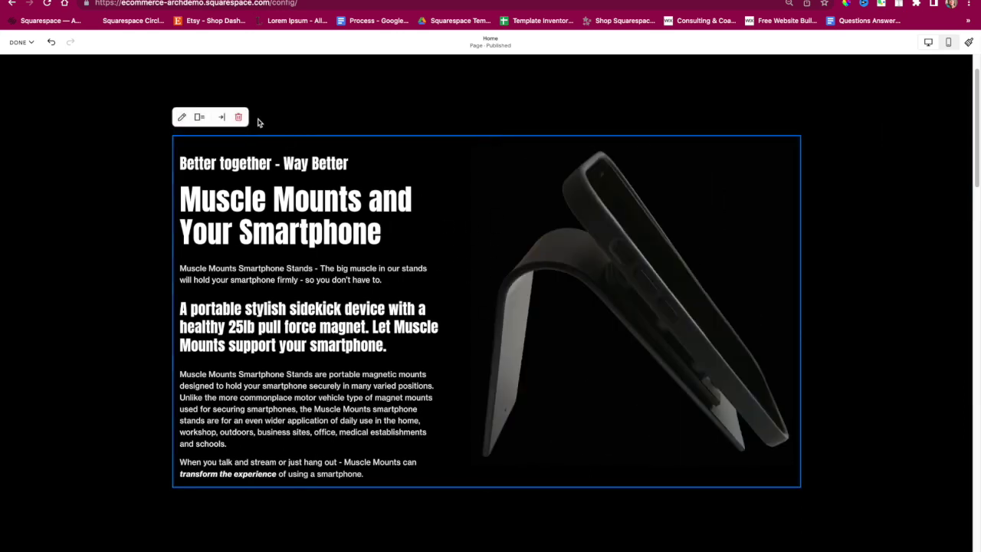
{"action": "left_click", "coordinate": [55, 153]}
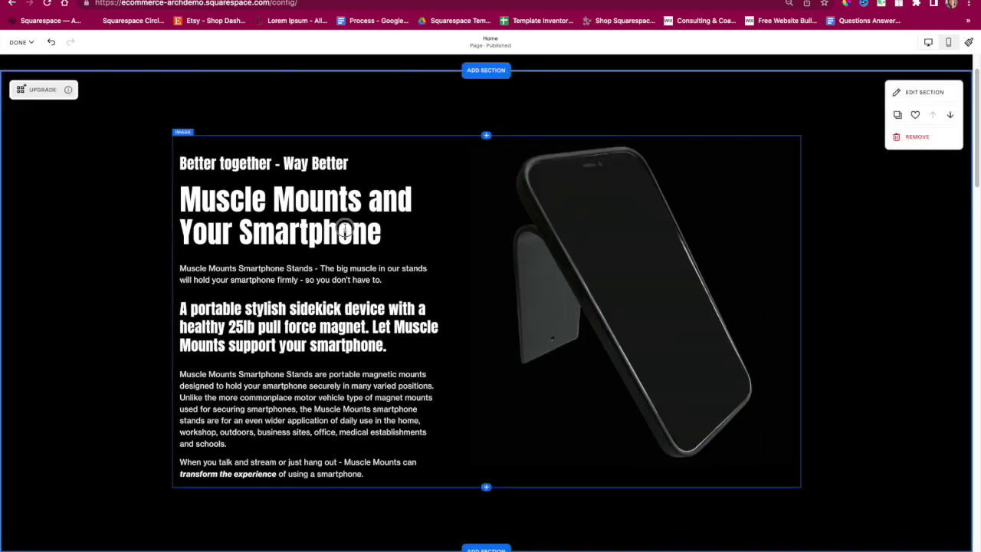
{"action": "left_click", "coordinate": [290, 216]}
{"action": "left_click", "coordinate": [125, 123]}
{"action": "left_click", "coordinate": [269, 138]}
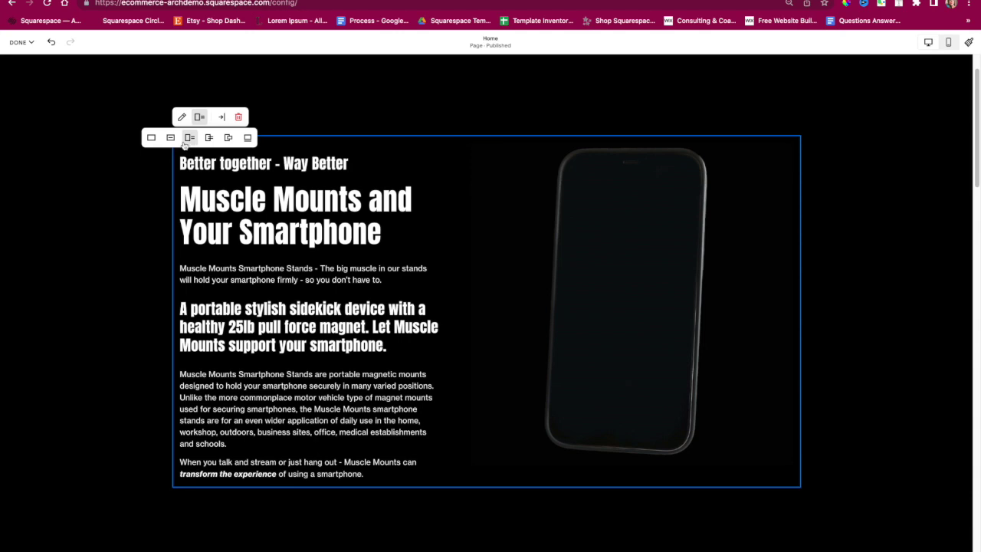
{"action": "left_click", "coordinate": [170, 139]}
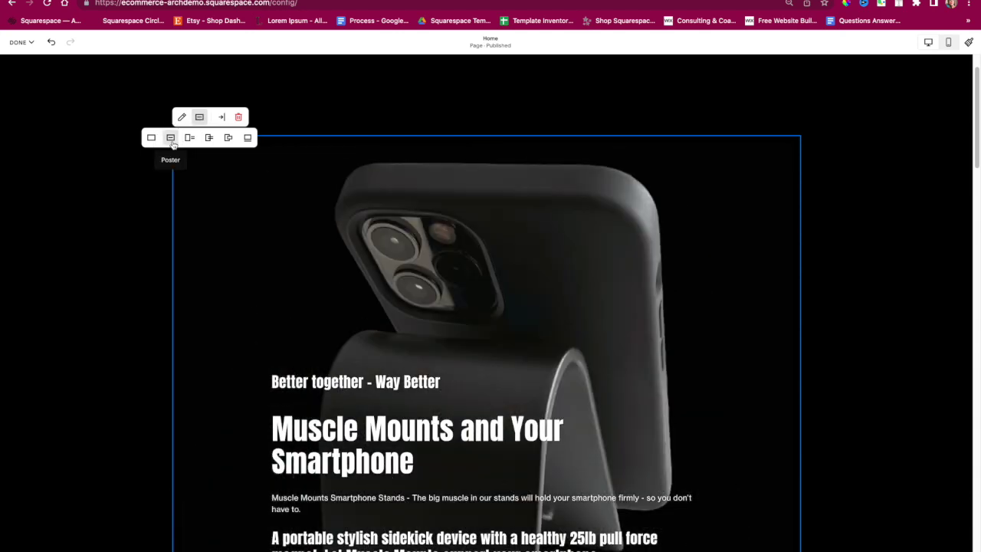
{"action": "left_click", "coordinate": [151, 138]}
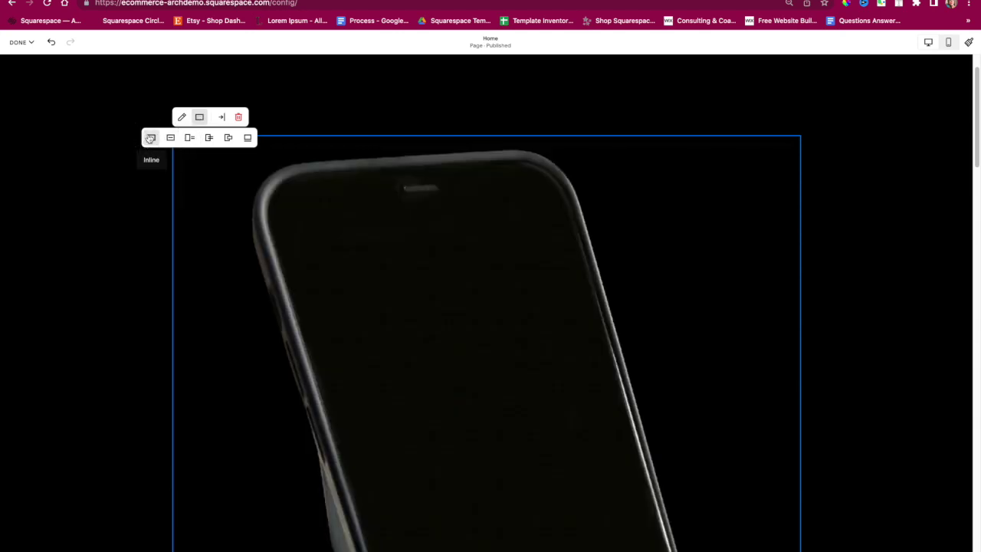
- Try the side-by-side overlapping layout on the image block, and switch it to the layout with the text on a card
{"action": "scroll", "coordinate": [418, 309], "scroll_direction": "down", "scroll_amount": 2}
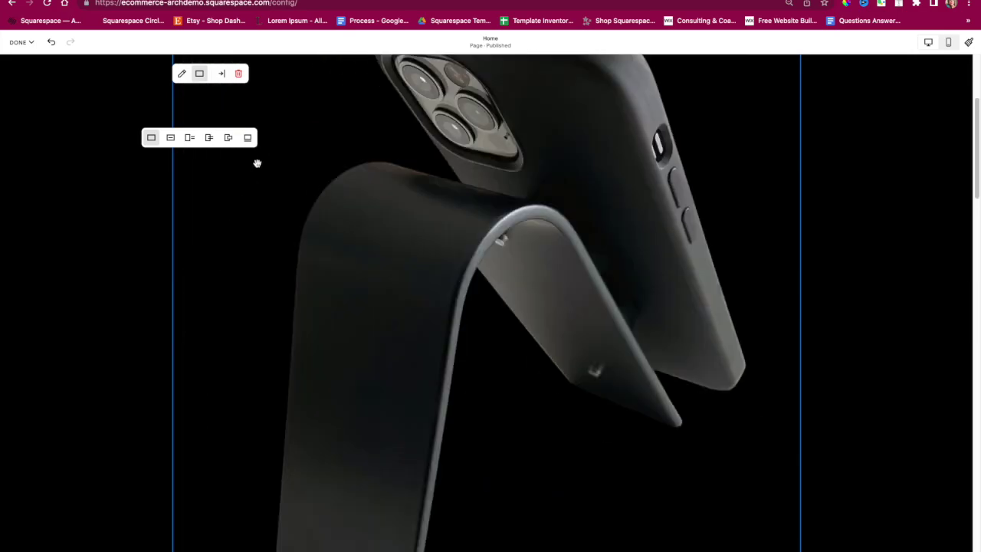
{"action": "left_click", "coordinate": [209, 138]}
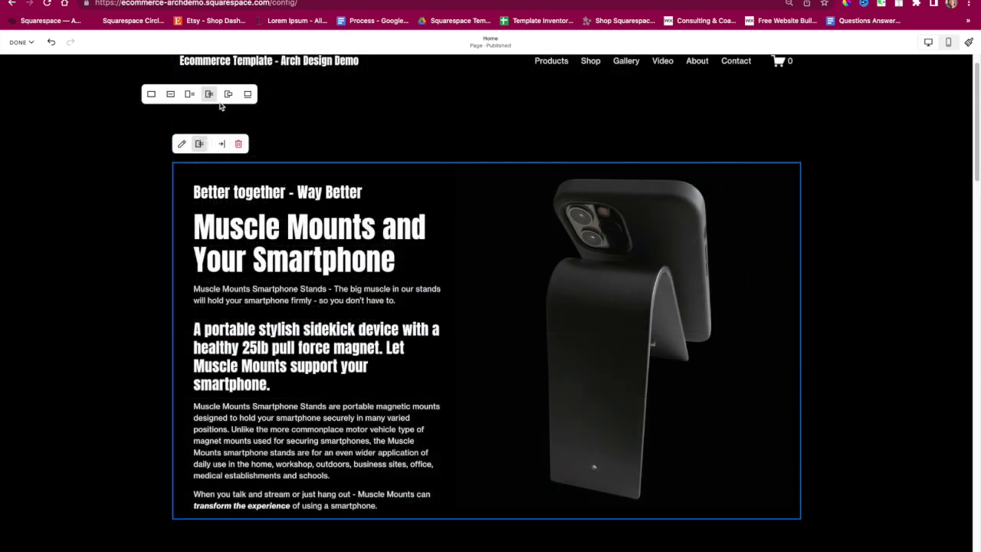
{"action": "left_click", "coordinate": [228, 93]}
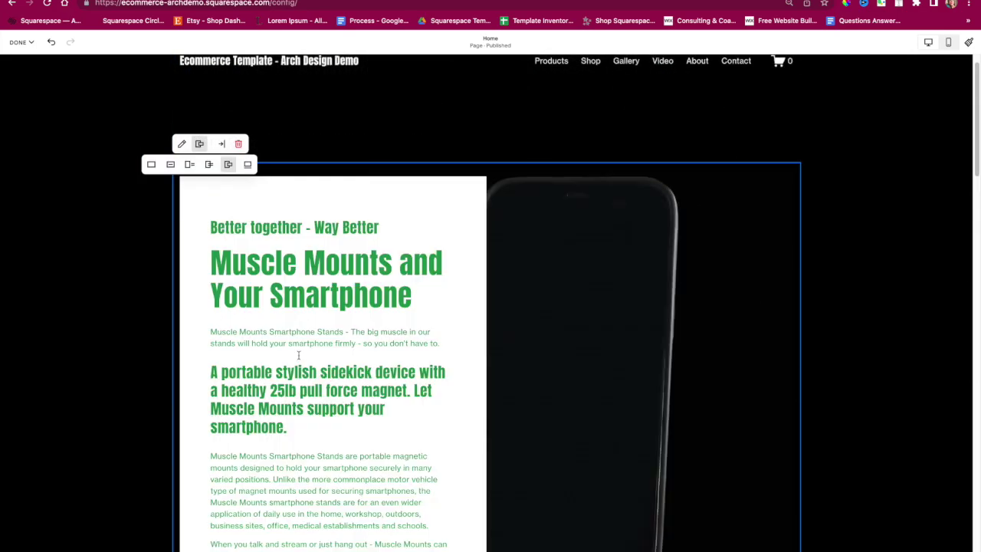
- Switch the intro image block to the Stack layout
{"action": "left_click", "coordinate": [247, 164]}
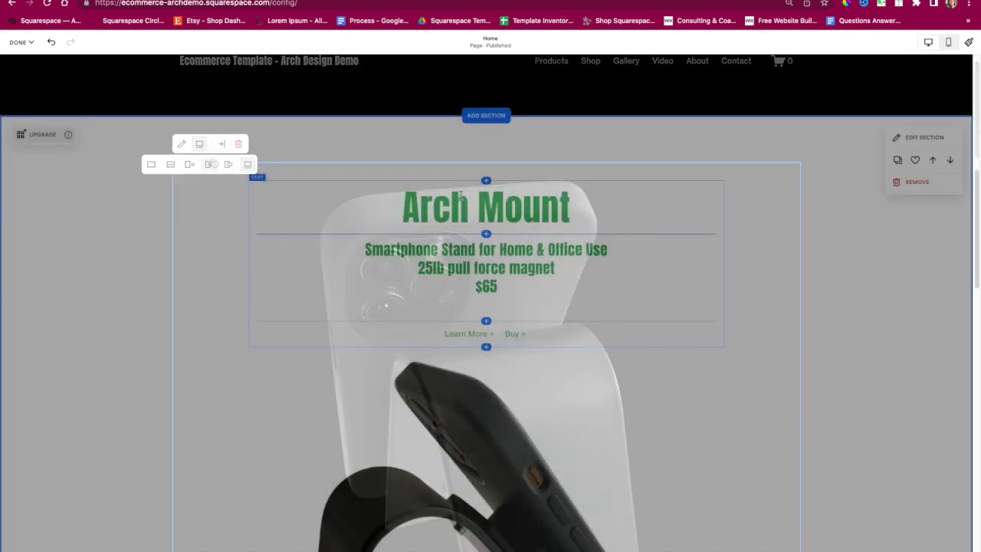
- Check the text styles of the "Arch Mount" heading and the product description lines below it, and leave the text block
{"action": "double_click", "coordinate": [471, 204]}
{"action": "triple_click", "coordinate": [531, 218]}
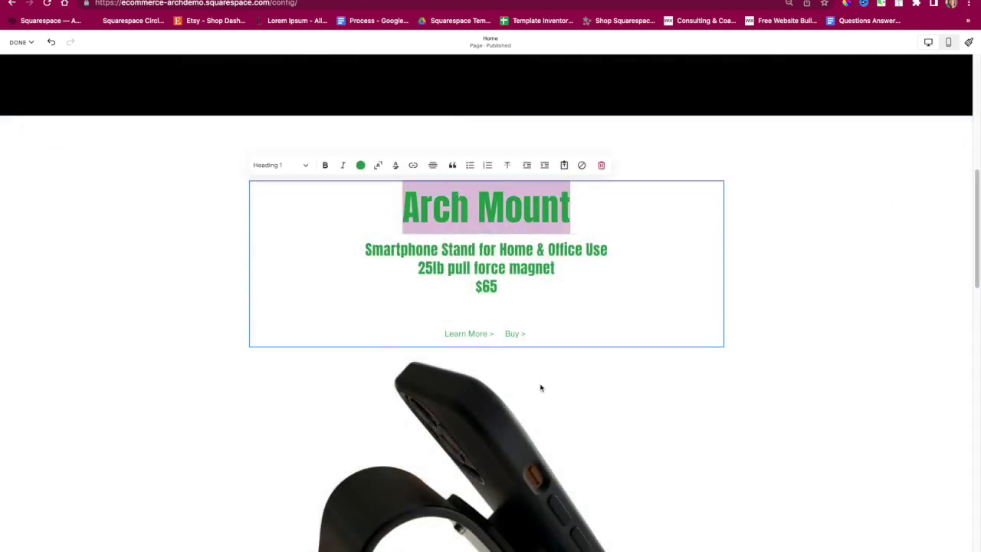
{"action": "double_click", "coordinate": [472, 268]}
{"action": "triple_click", "coordinate": [458, 259]}
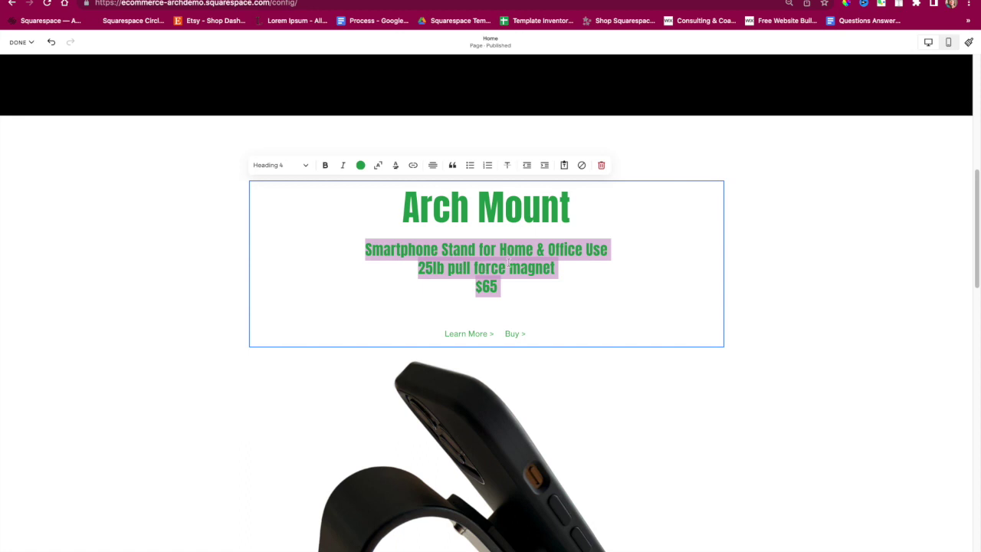
{"action": "scroll", "coordinate": [509, 262], "scroll_direction": "down", "scroll_amount": 2}
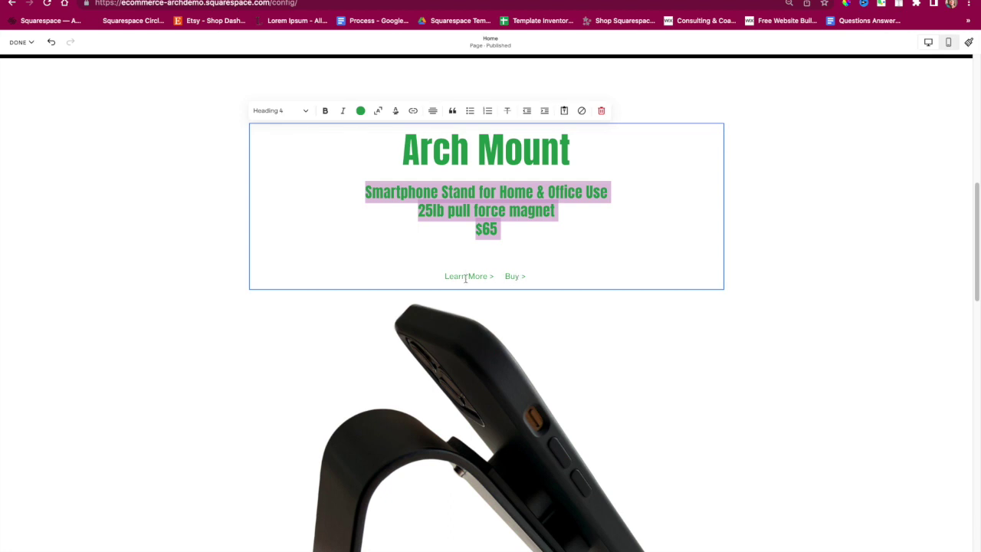
{"action": "scroll", "coordinate": [469, 282], "scroll_direction": "down", "scroll_amount": 5}
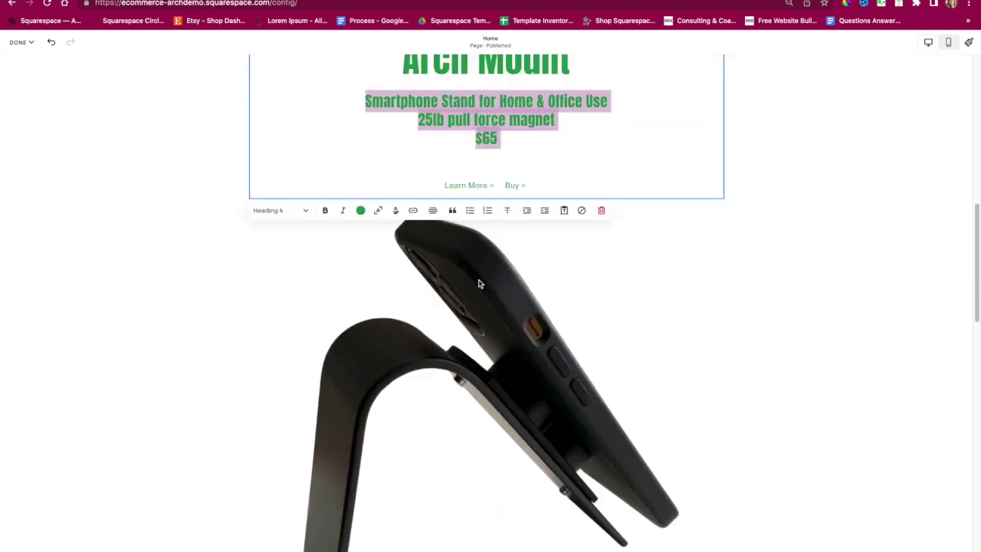
{"action": "left_click", "coordinate": [164, 197]}
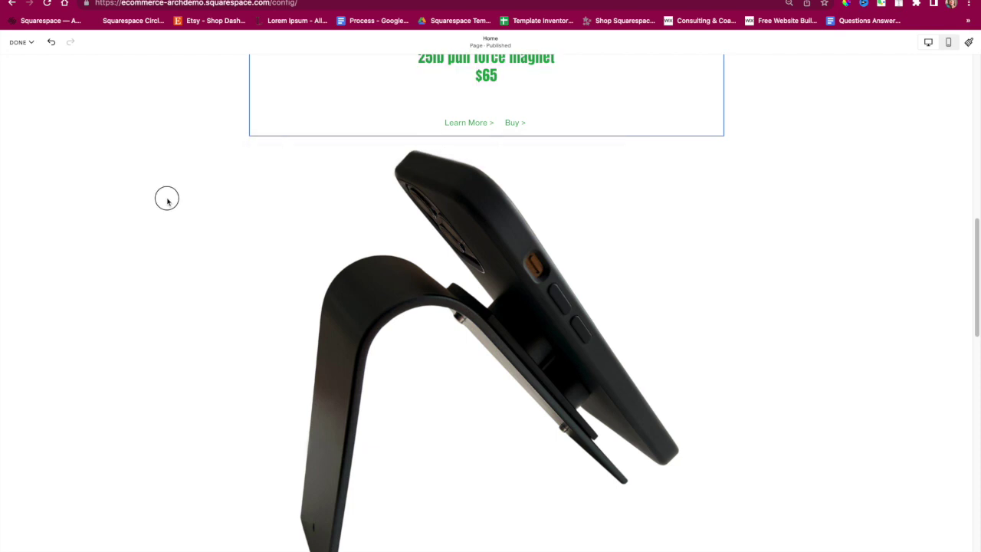
- Review the Web Address and Page link options for the Arch Mount product image, and close the link editor without adding a link
{"action": "left_click", "coordinate": [528, 240]}
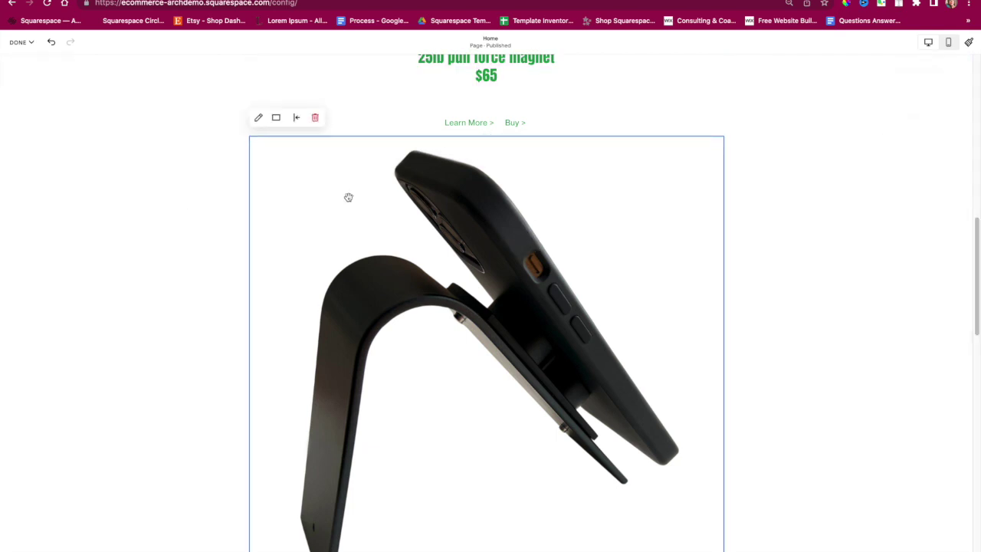
{"action": "left_click", "coordinate": [259, 119]}
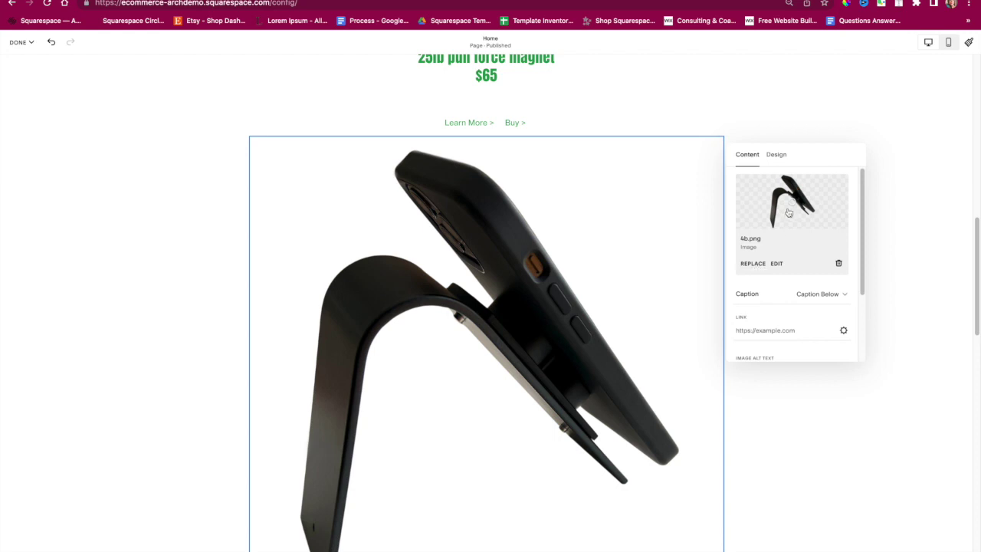
{"action": "scroll", "coordinate": [825, 307], "scroll_direction": "down", "scroll_amount": 1}
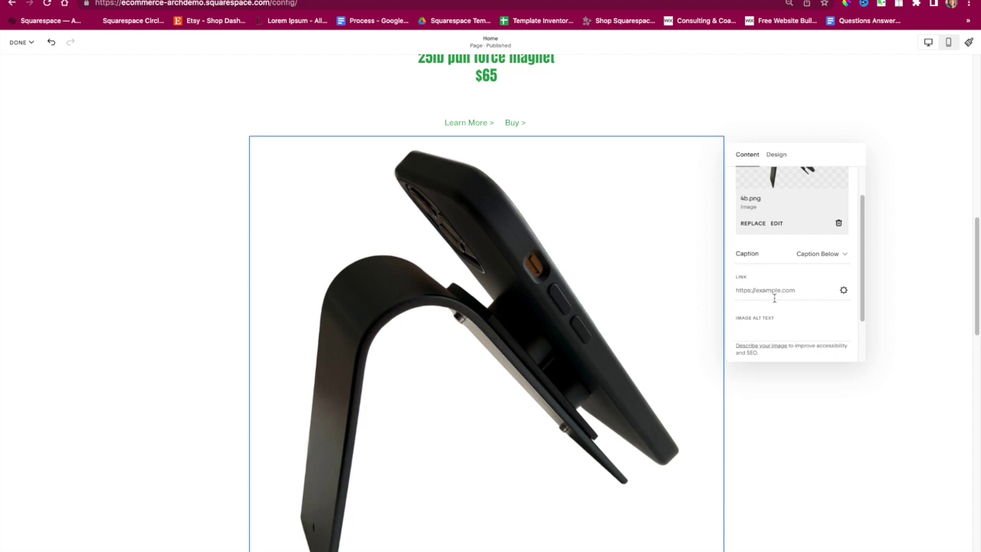
{"action": "left_click", "coordinate": [843, 290]}
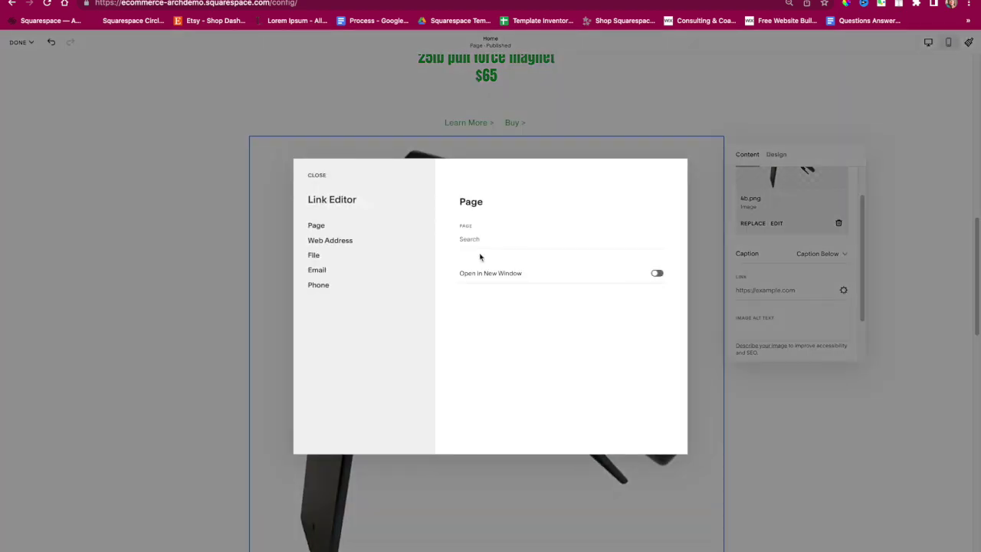
{"action": "left_click", "coordinate": [347, 240]}
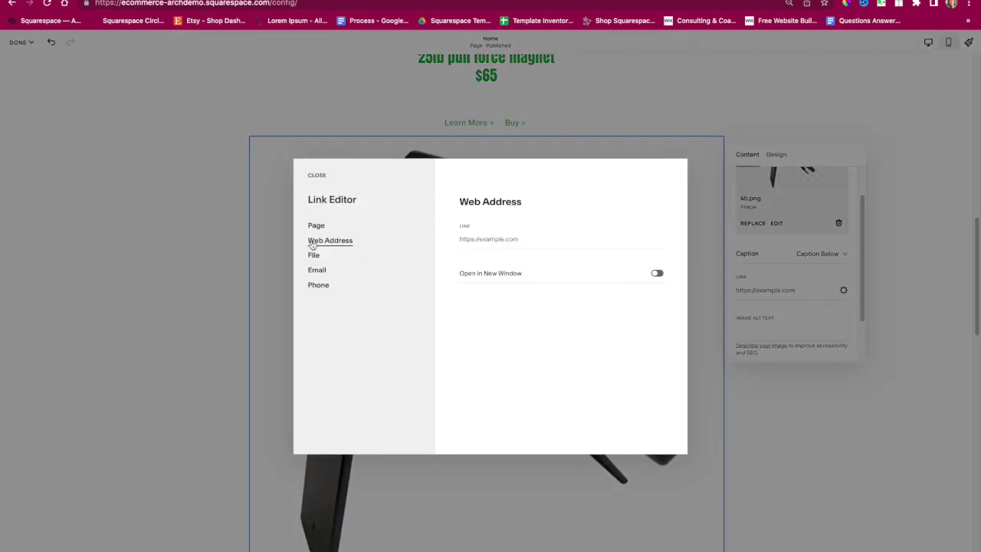
{"action": "left_click", "coordinate": [478, 245]}
{"action": "left_click", "coordinate": [315, 225]}
{"action": "left_click", "coordinate": [499, 237]}
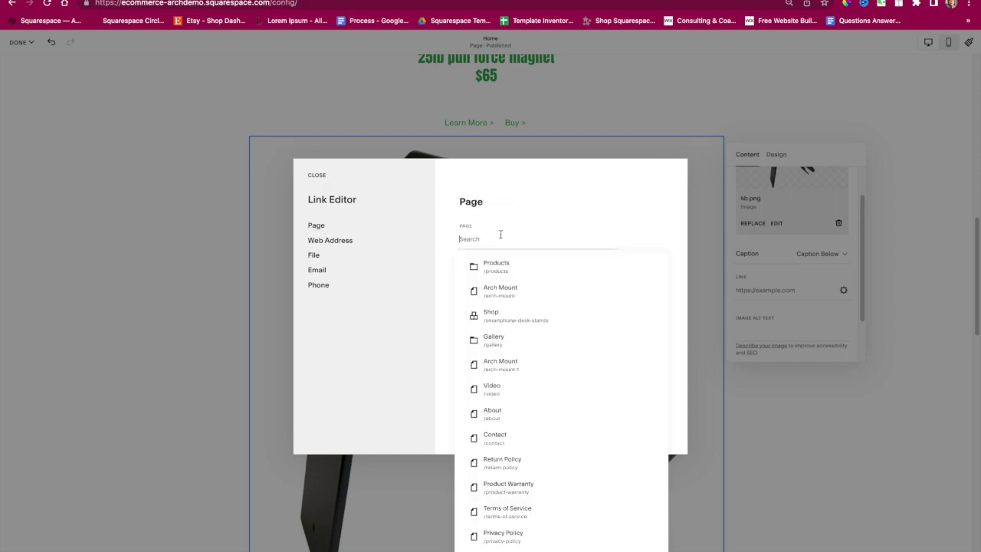
{"action": "left_click", "coordinate": [406, 179]}
{"action": "left_click", "coordinate": [312, 176]}
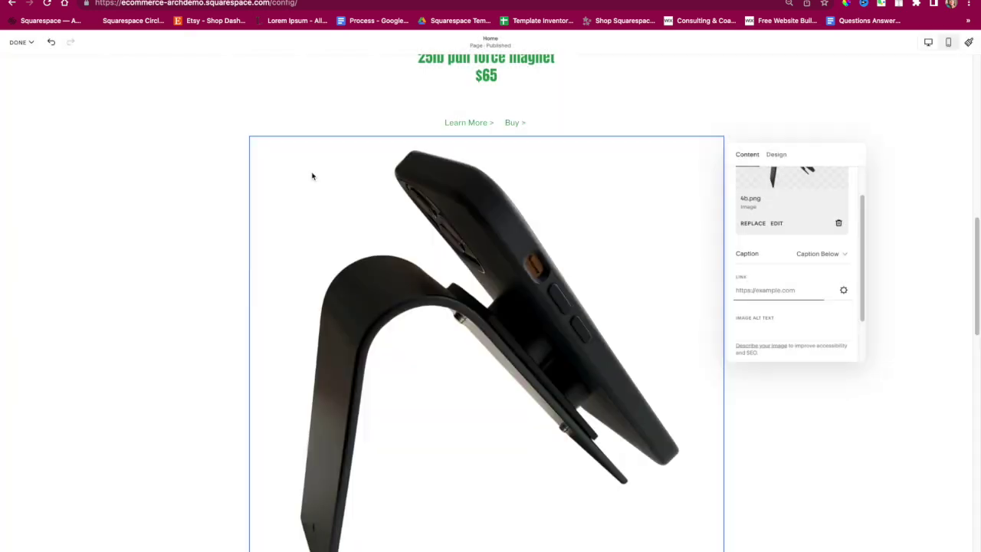
- Try to replace the Arch Mount image's filename with "arch mount"
{"action": "scroll", "coordinate": [800, 307], "scroll_direction": "down", "scroll_amount": 2}
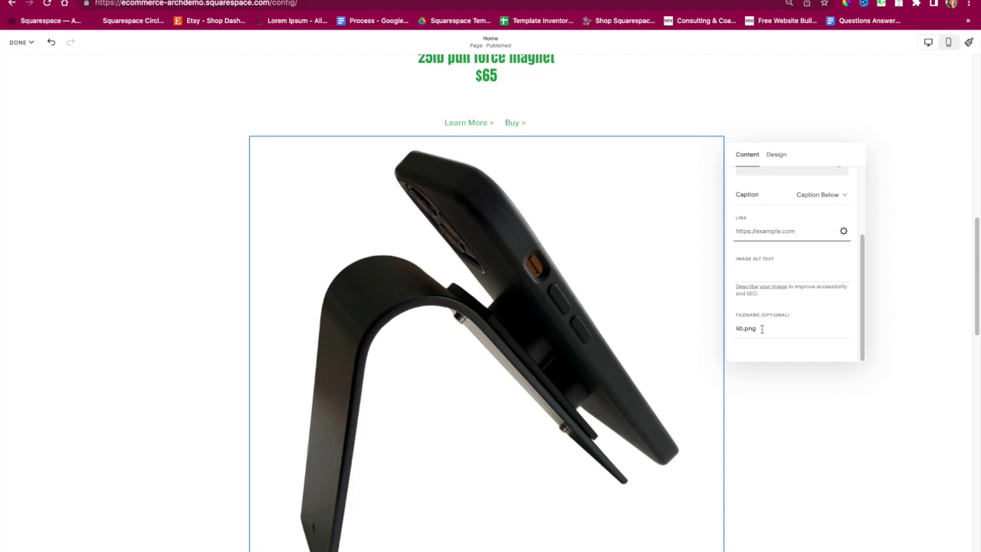
{"action": "left_click_drag", "start_coordinate": [755, 329], "coordinate": [734, 334]}
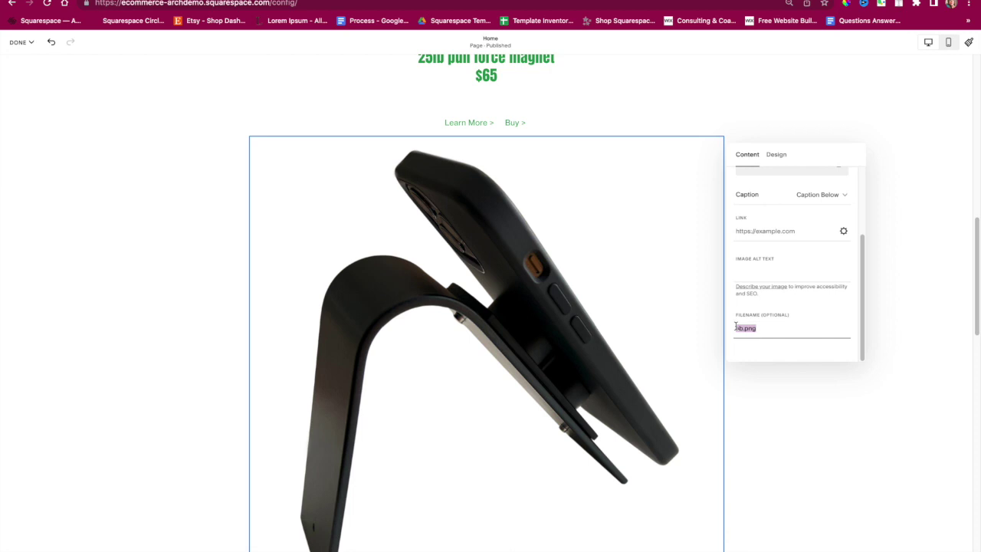
{"action": "type", "text": "arch mount"}
{"action": "scroll", "coordinate": [771, 335], "scroll_direction": "up", "scroll_amount": 3}
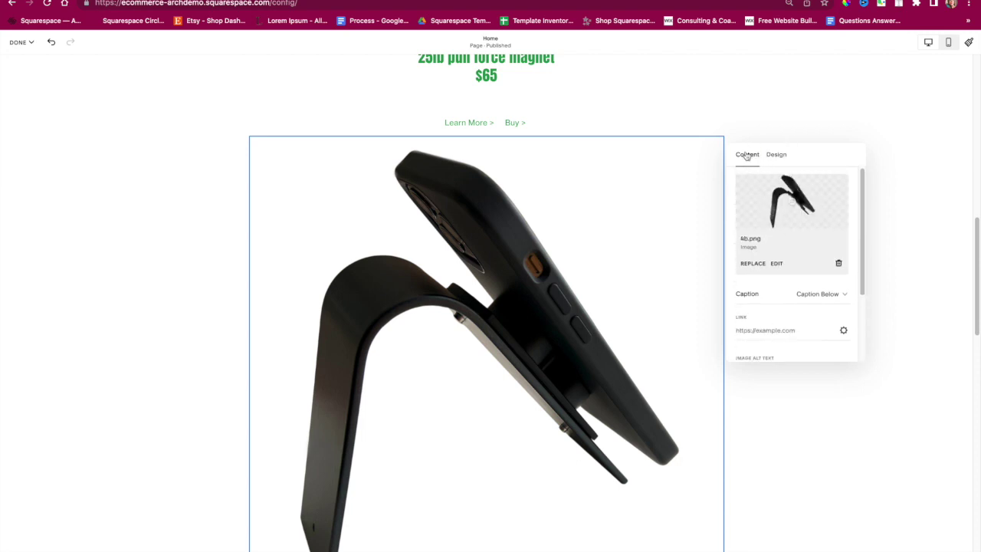
- Try the Reveal and Collide animations on the Arch Mount image, settle on Reveal, and close the image settings
{"action": "left_click", "coordinate": [776, 154]}
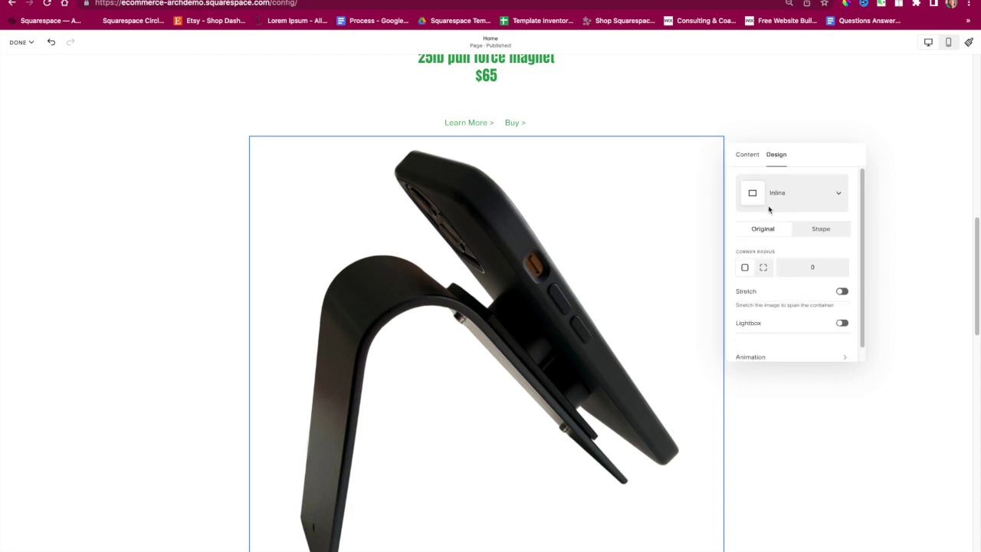
{"action": "scroll", "coordinate": [812, 259], "scroll_direction": "down", "scroll_amount": 2}
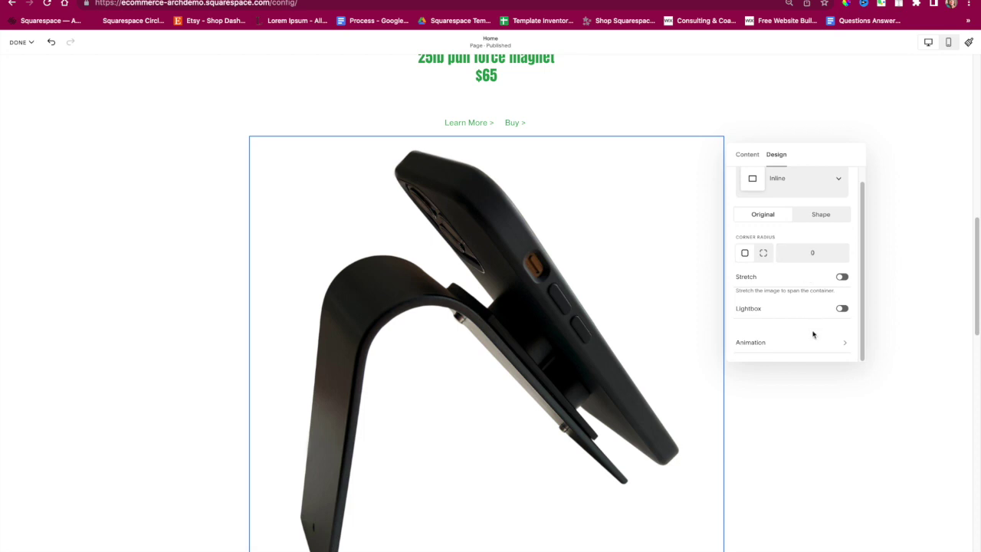
{"action": "left_click", "coordinate": [744, 342]}
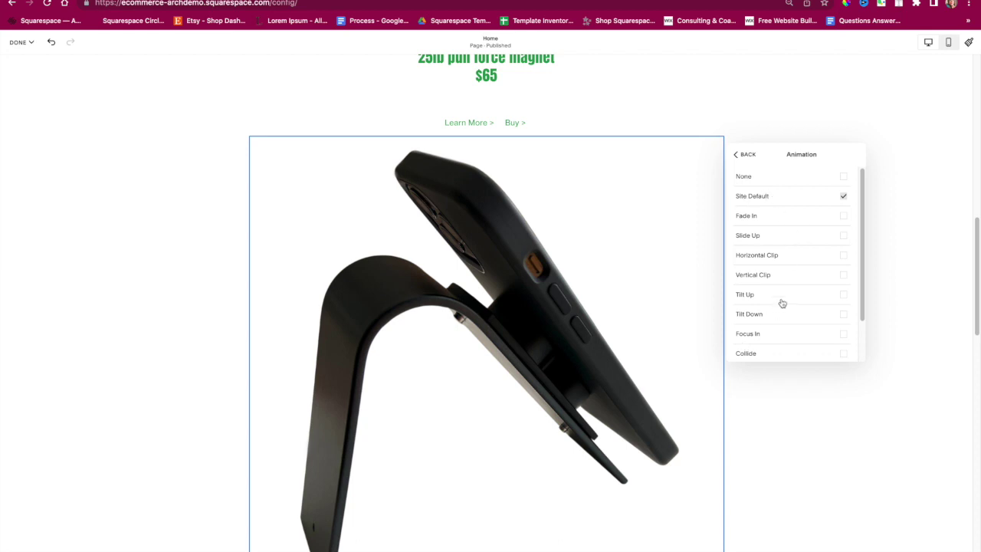
{"action": "scroll", "coordinate": [781, 302], "scroll_direction": "down", "scroll_amount": 1}
{"action": "left_click", "coordinate": [775, 322]}
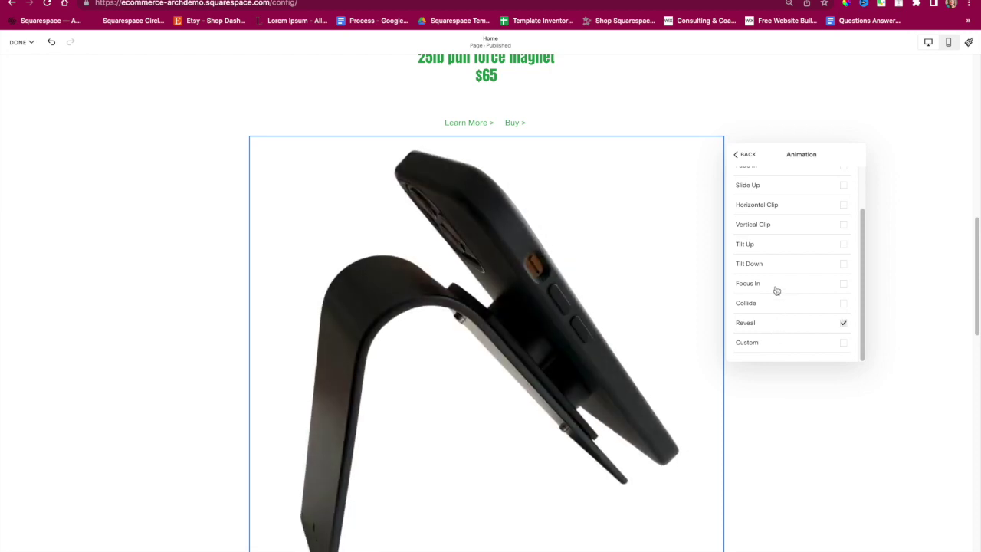
{"action": "left_click", "coordinate": [774, 302]}
{"action": "left_click", "coordinate": [769, 324]}
{"action": "scroll", "coordinate": [788, 299], "scroll_direction": "up", "scroll_amount": 3}
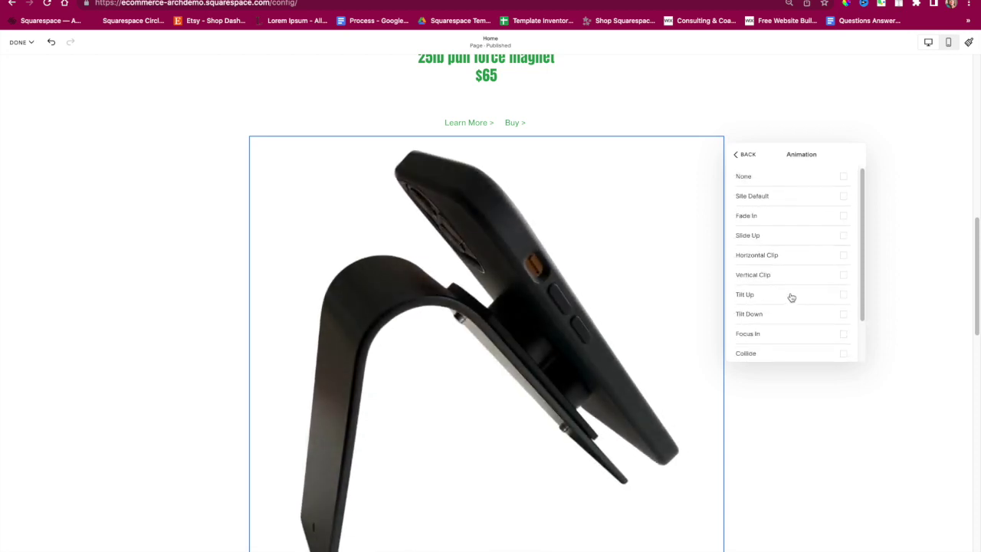
{"action": "left_click", "coordinate": [740, 156]}
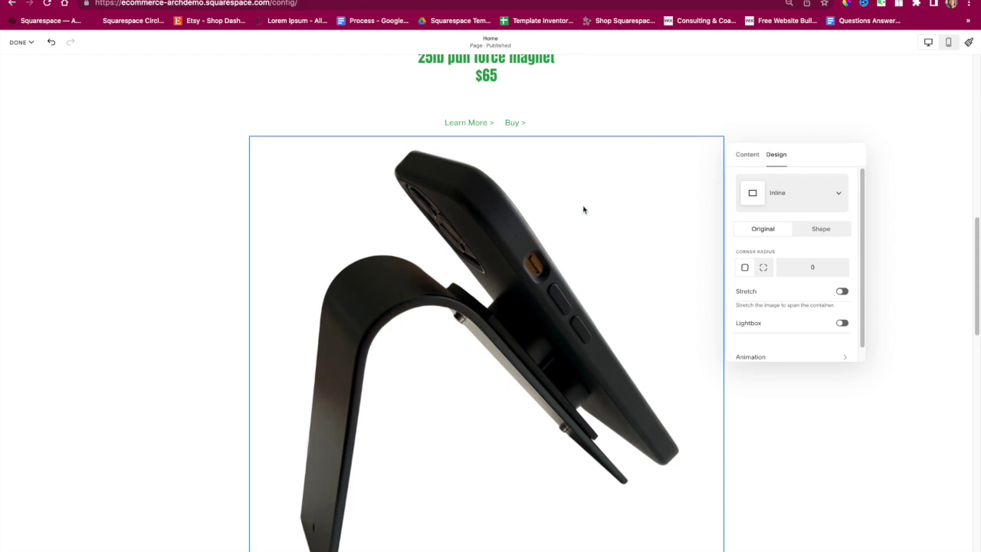
{"action": "left_click", "coordinate": [791, 97]}
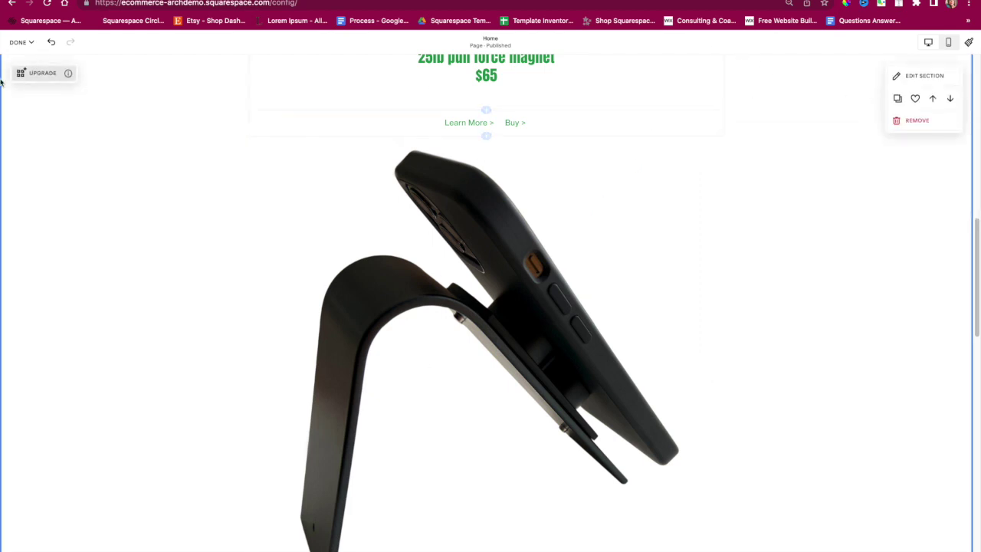
- Try the Inline layout on the "How are muscle mounts different?" image block and switch it back to the Card layout
{"action": "scroll", "coordinate": [222, 279], "scroll_direction": "down", "scroll_amount": 10}
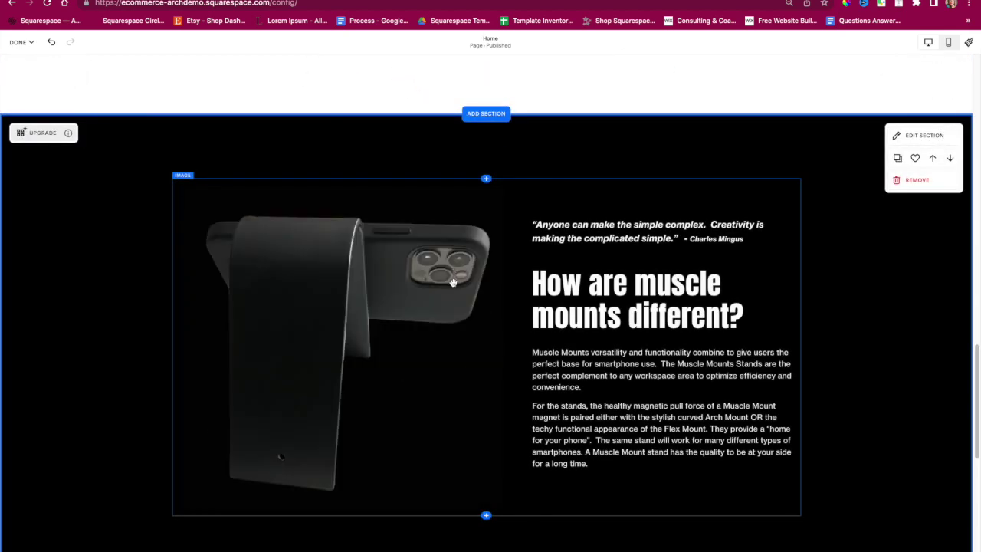
{"action": "left_click", "coordinate": [458, 283]}
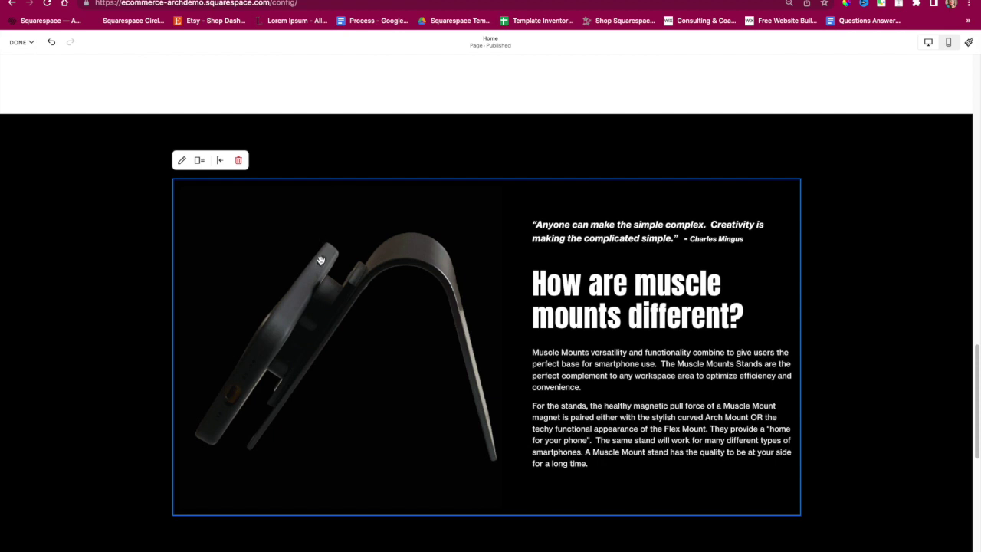
{"action": "left_click", "coordinate": [200, 163]}
{"action": "left_click", "coordinate": [152, 182]}
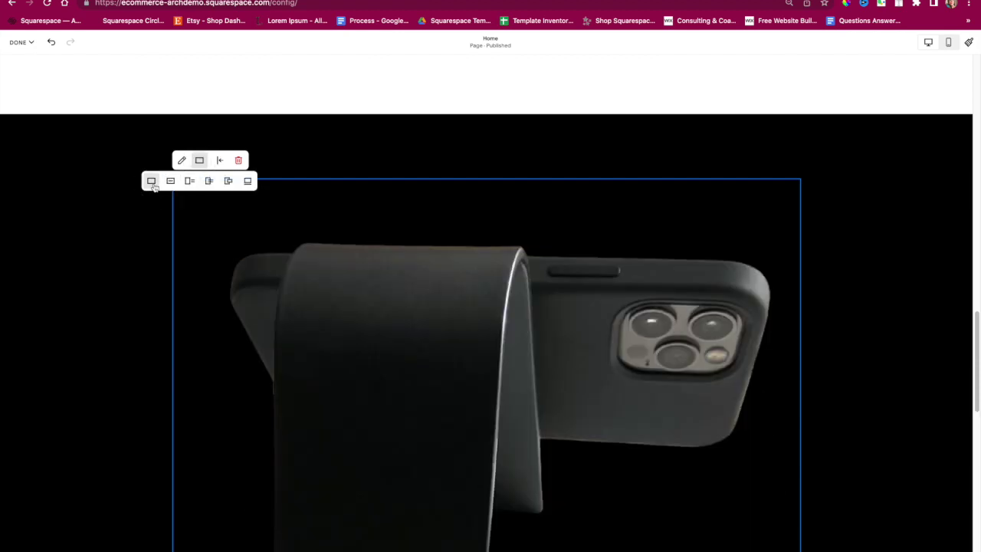
{"action": "left_click", "coordinate": [189, 181]}
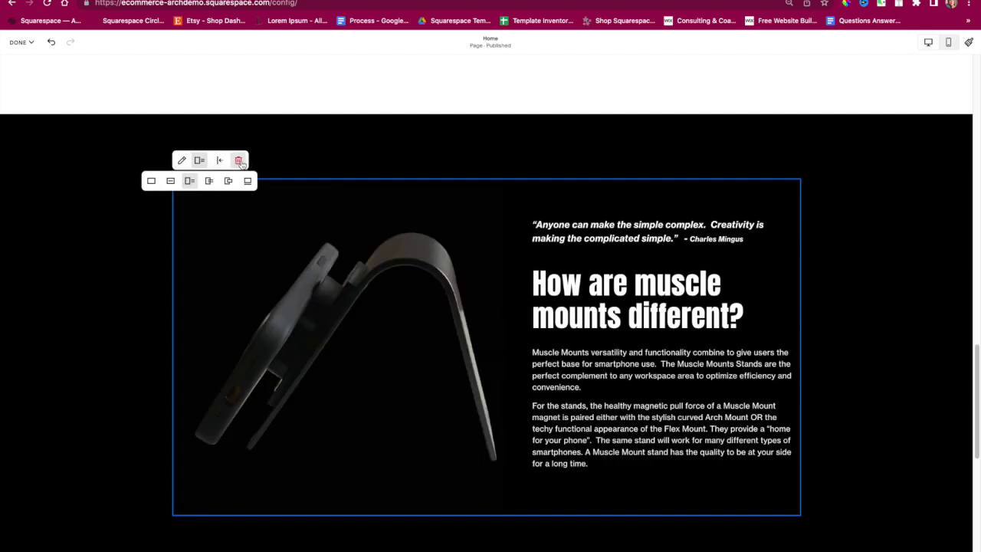
- Review the filename and design settings of the "How are muscle mounts different?" image block, and close them
{"action": "left_click", "coordinate": [180, 160]}
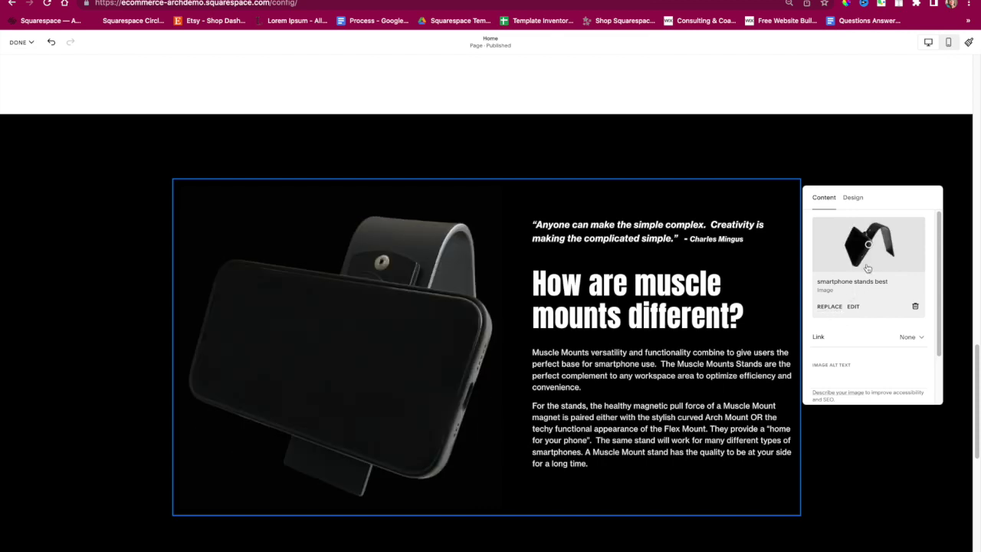
{"action": "scroll", "coordinate": [855, 394], "scroll_direction": "down", "scroll_amount": 2}
{"action": "triple_click", "coordinate": [835, 370]}
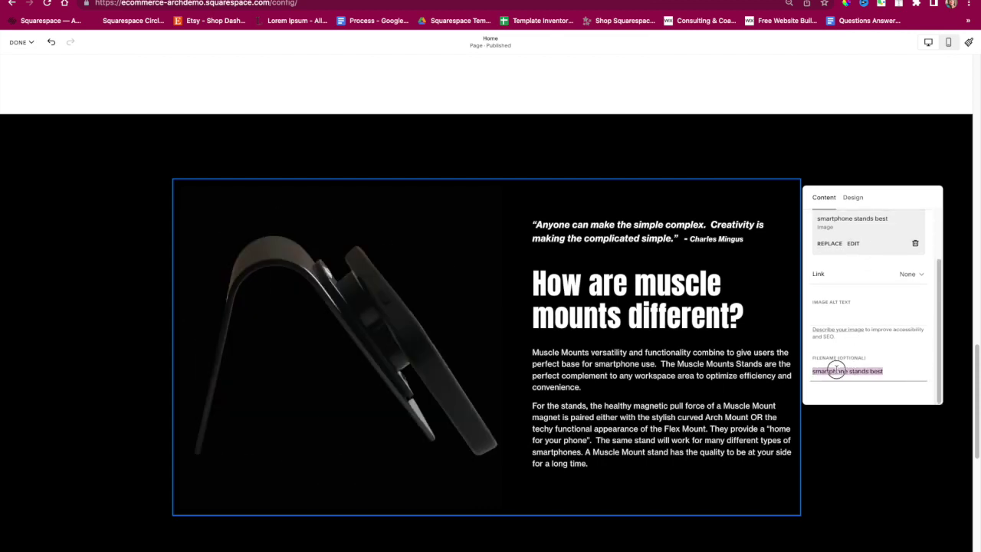
{"action": "left_click", "coordinate": [848, 199]}
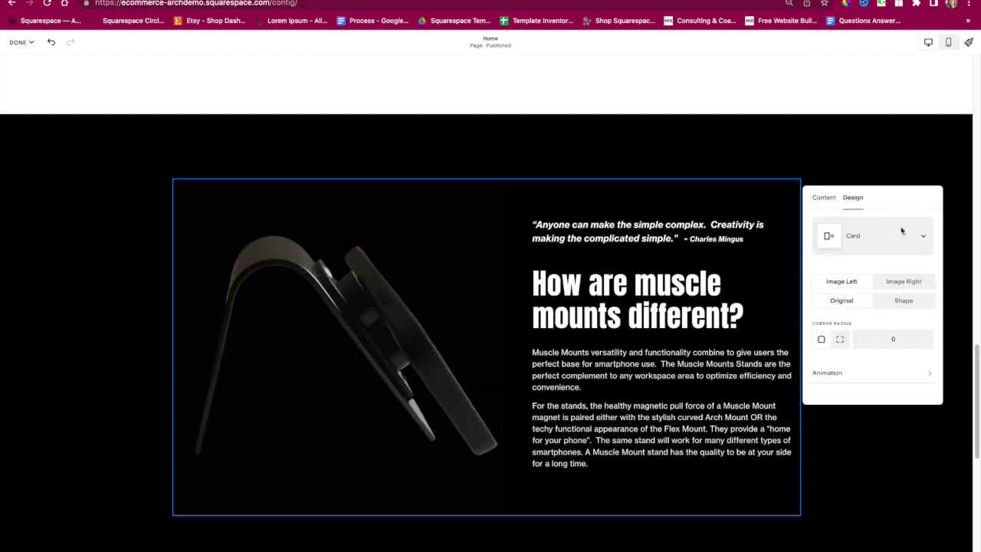
{"action": "left_click", "coordinate": [867, 163]}
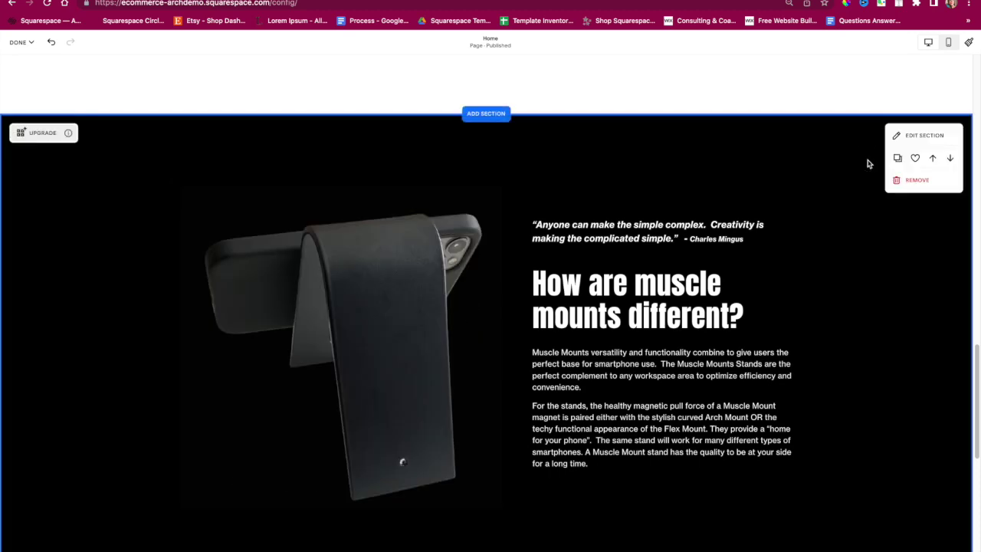
- Select the first paragraph of the testimonial in the green section to check its text style
{"action": "scroll", "coordinate": [451, 355], "scroll_direction": "down", "scroll_amount": 5}
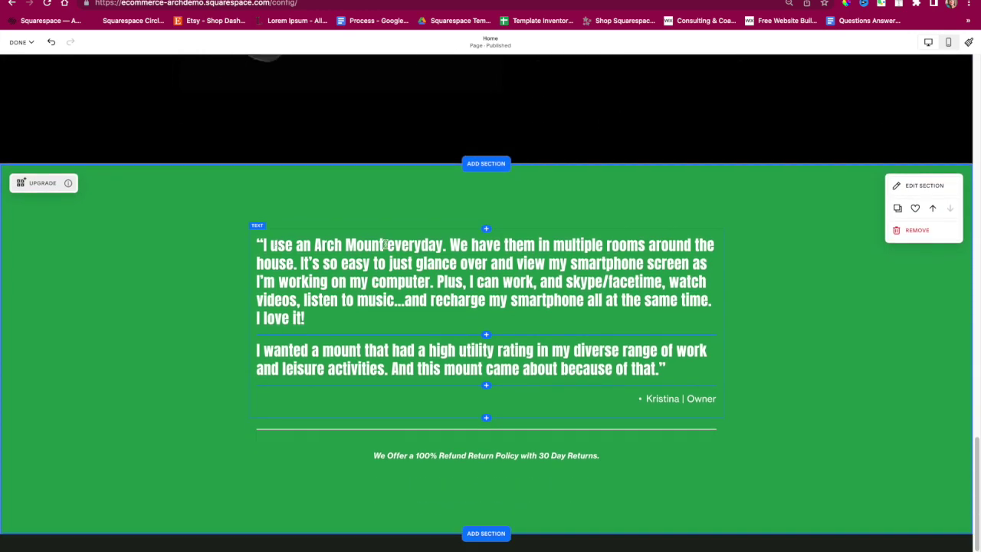
{"action": "triple_click", "coordinate": [384, 259]}
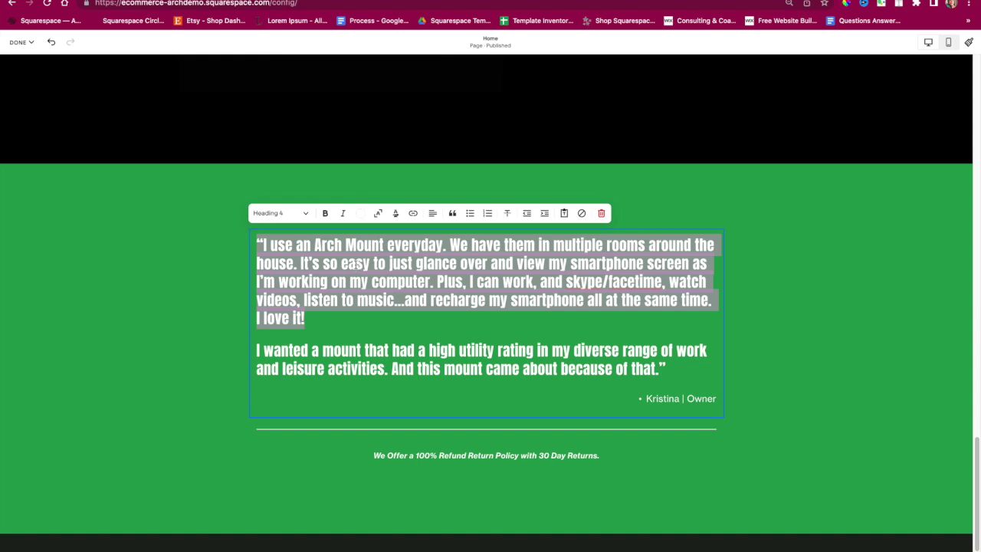
{"action": "left_click", "coordinate": [132, 244]}
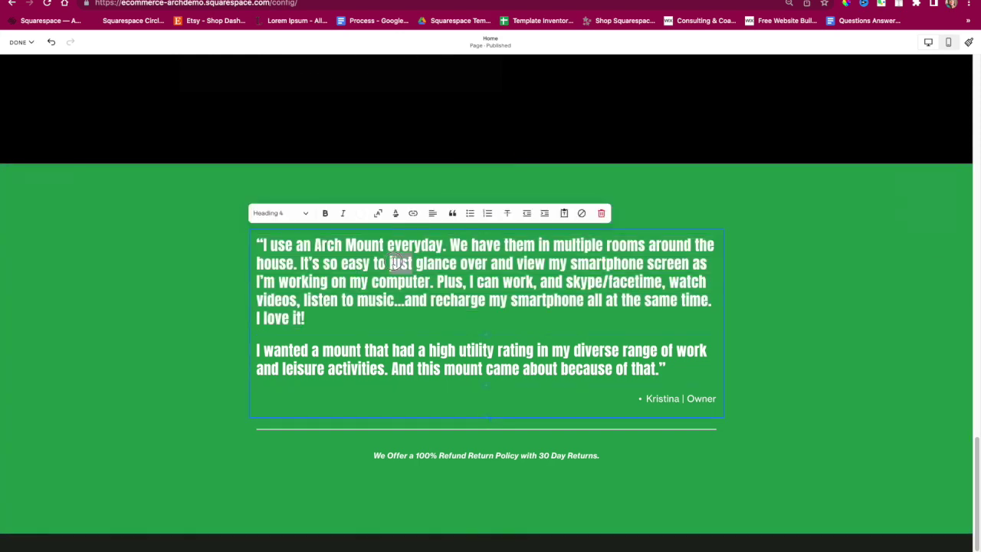
{"action": "triple_click", "coordinate": [396, 263]}
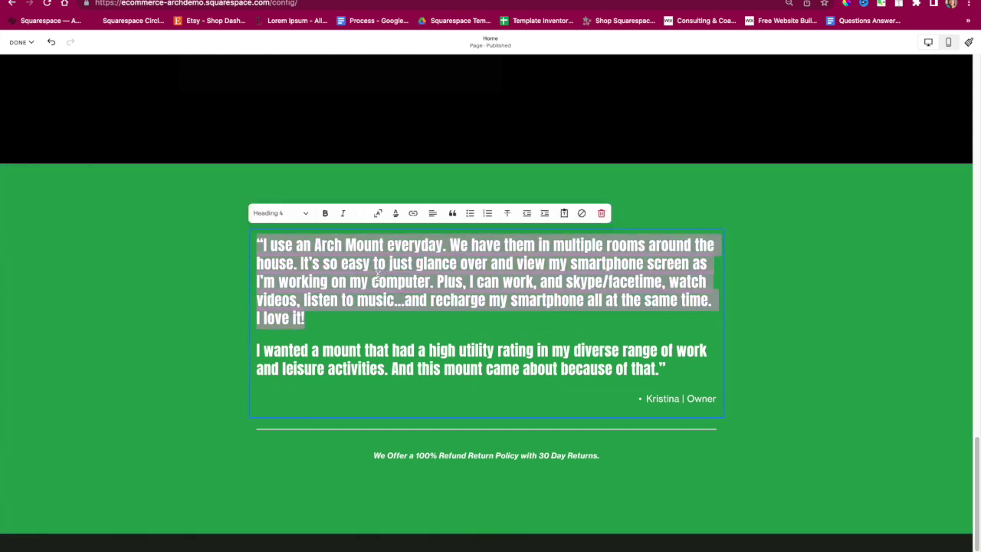
- Open the footer's social links block for editing, try a square icon border, and set the border back to none
{"action": "scroll", "coordinate": [306, 383], "scroll_direction": "down", "scroll_amount": 2}
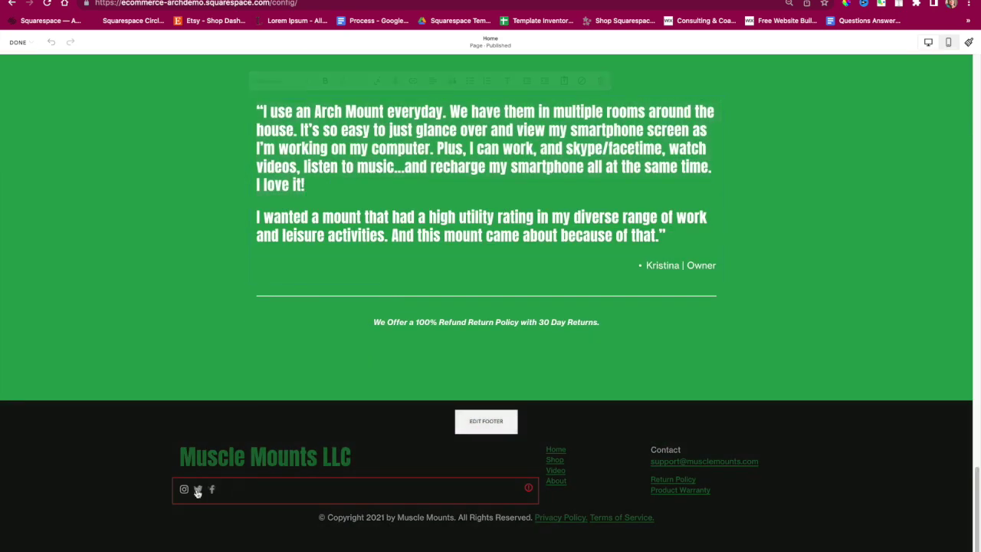
{"action": "left_click", "coordinate": [269, 495]}
{"action": "left_click", "coordinate": [269, 490]}
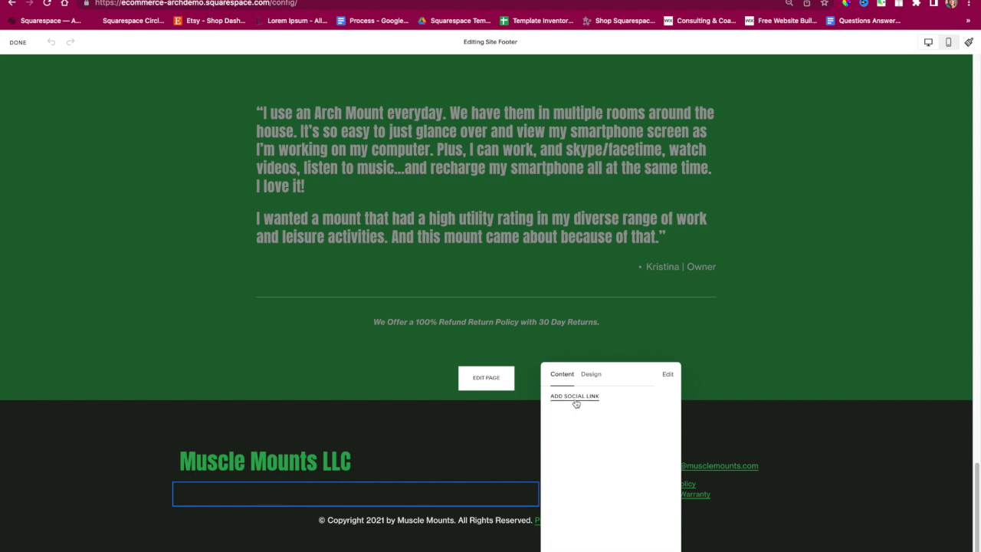
{"action": "left_click", "coordinate": [590, 374]}
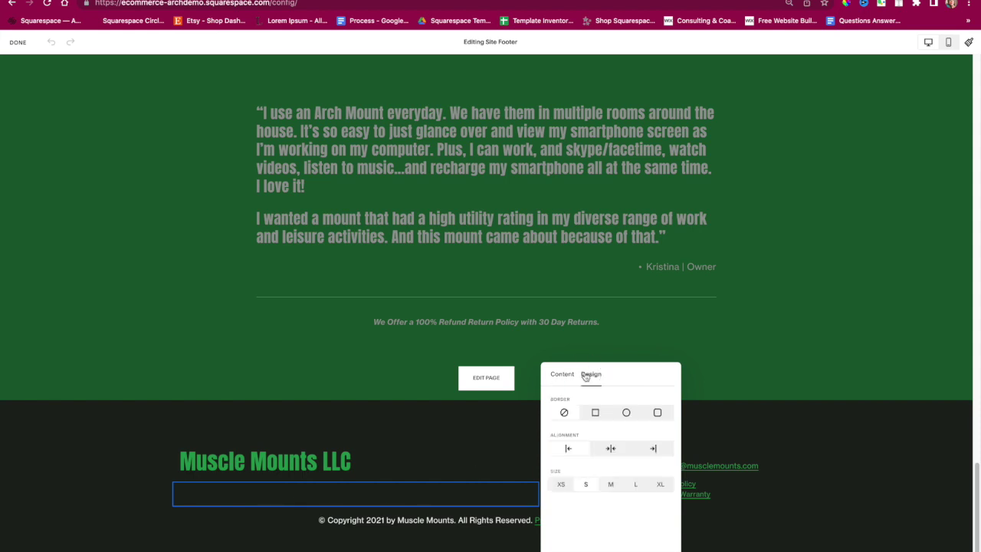
{"action": "left_click", "coordinate": [594, 415]}
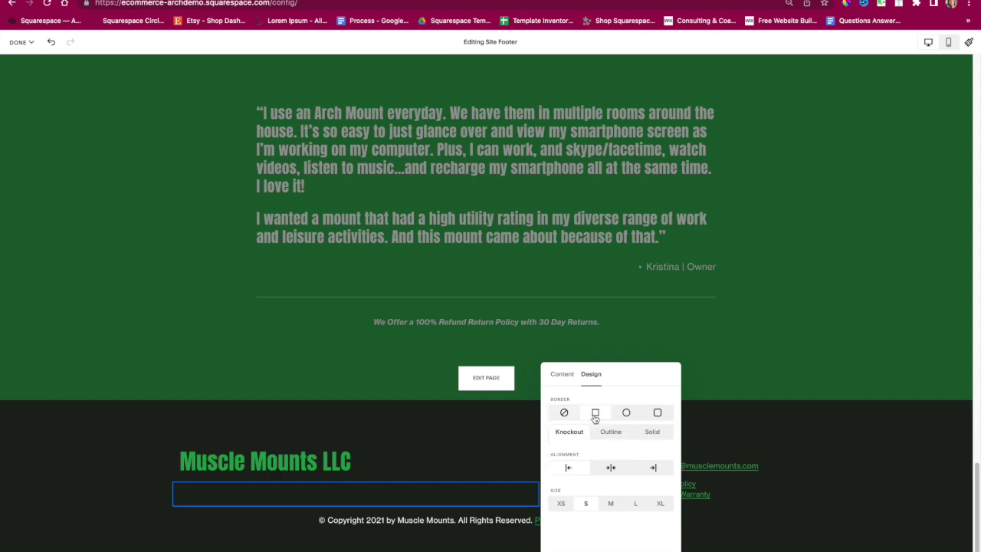
{"action": "left_click", "coordinate": [562, 416]}
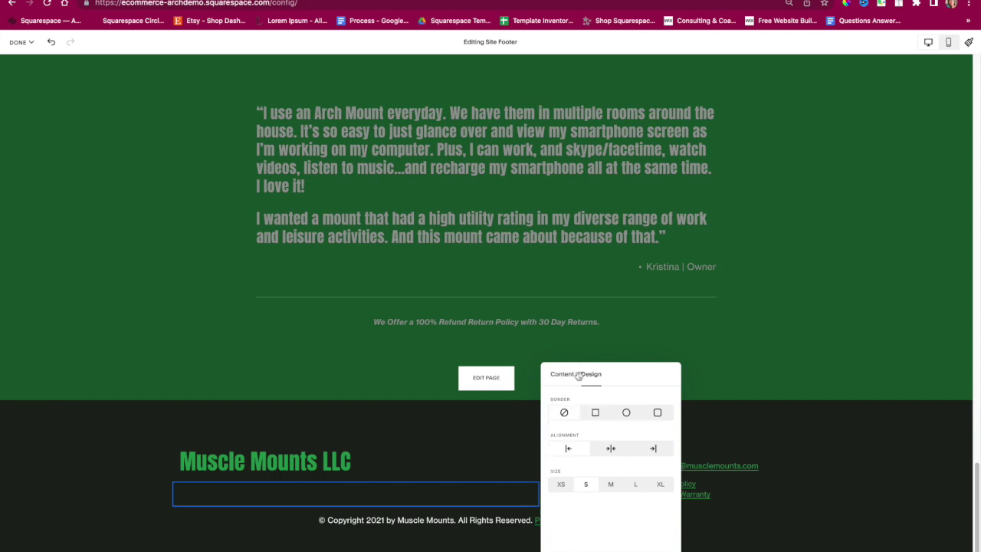
- Review the content options for adding a social link to the footer's social links block, and close its settings
{"action": "left_click", "coordinate": [562, 374]}
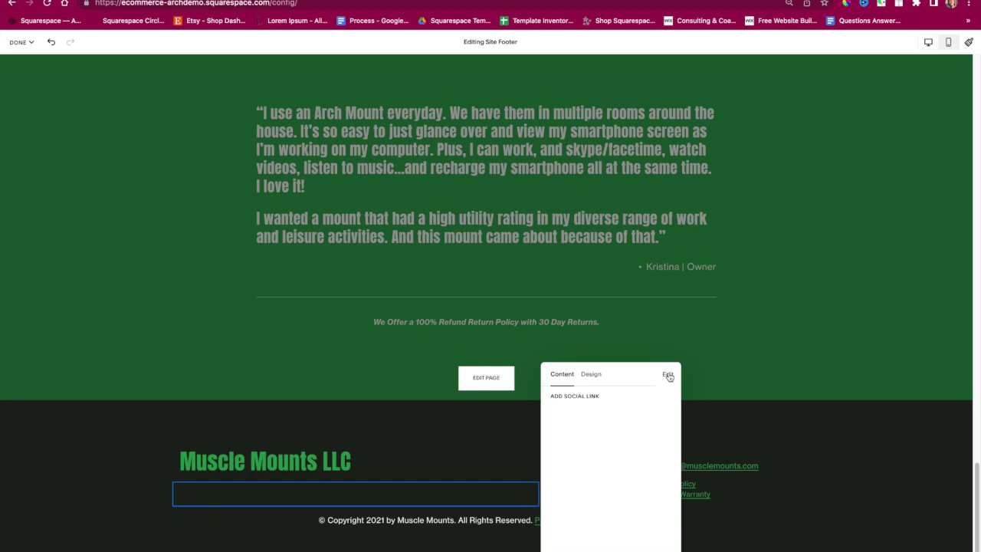
{"action": "left_click", "coordinate": [591, 396]}
{"action": "left_click", "coordinate": [792, 374]}
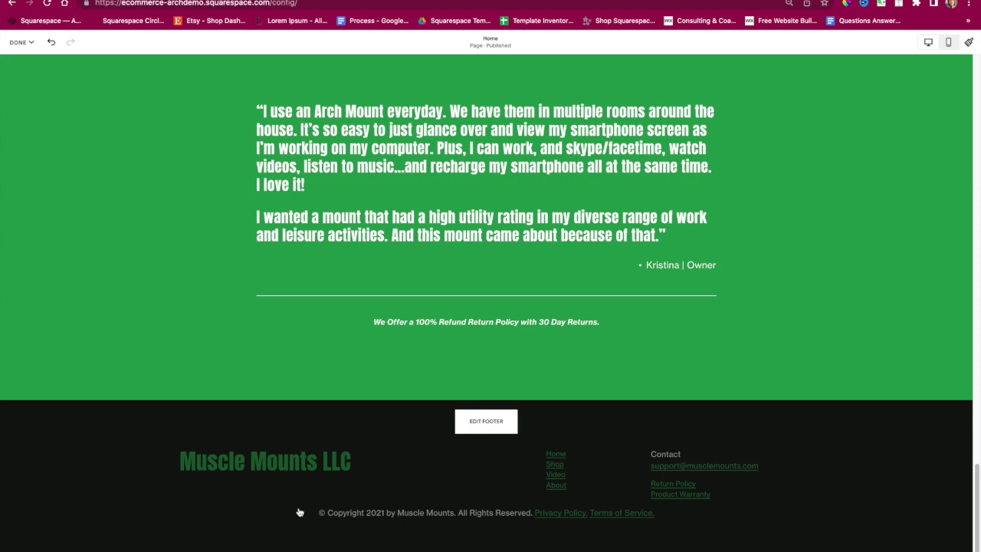
- Discard all unsaved changes to the home page and leave editing
{"action": "left_click", "coordinate": [19, 43]}
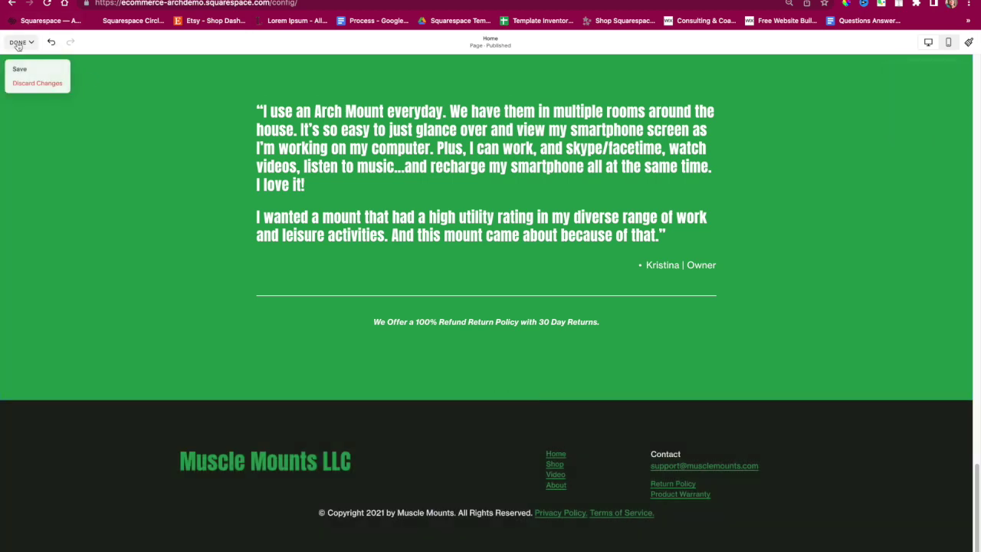
{"action": "left_click", "coordinate": [23, 83]}
{"action": "left_click", "coordinate": [138, 107]}
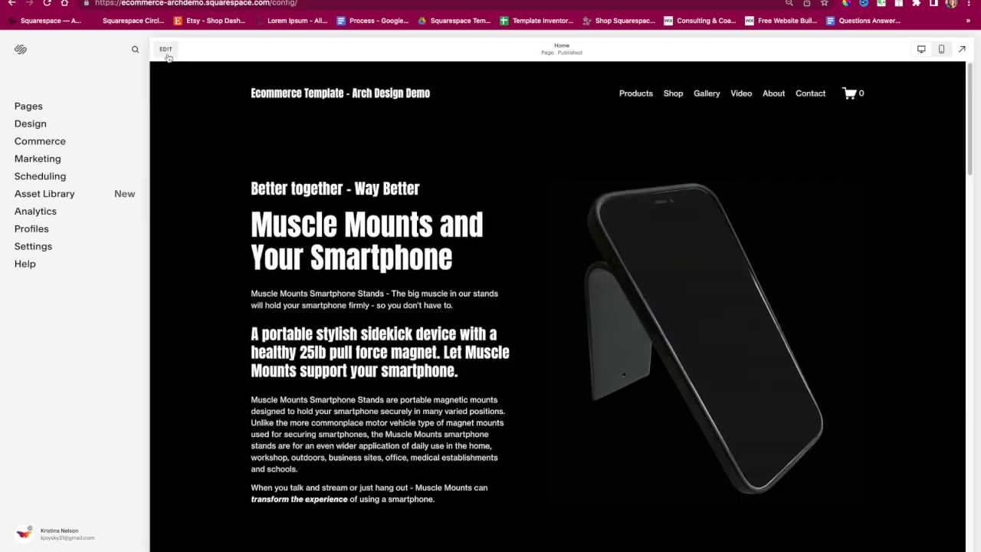
- Reopen the home page for editing and enter site footer editing
{"action": "left_click", "coordinate": [166, 49]}
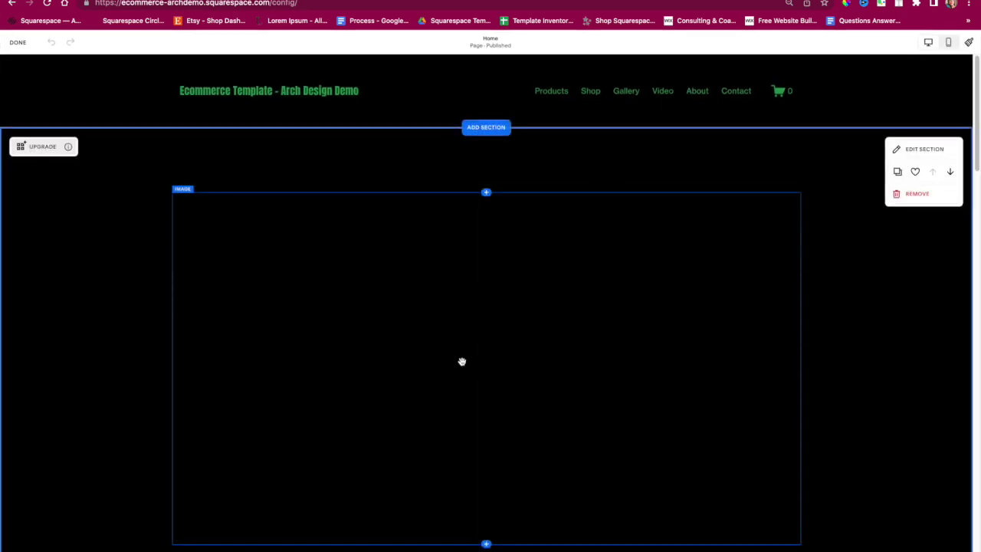
{"action": "scroll", "coordinate": [462, 361], "scroll_direction": "down", "scroll_amount": 20}
{"action": "scroll", "coordinate": [455, 373], "scroll_direction": "down", "scroll_amount": 2}
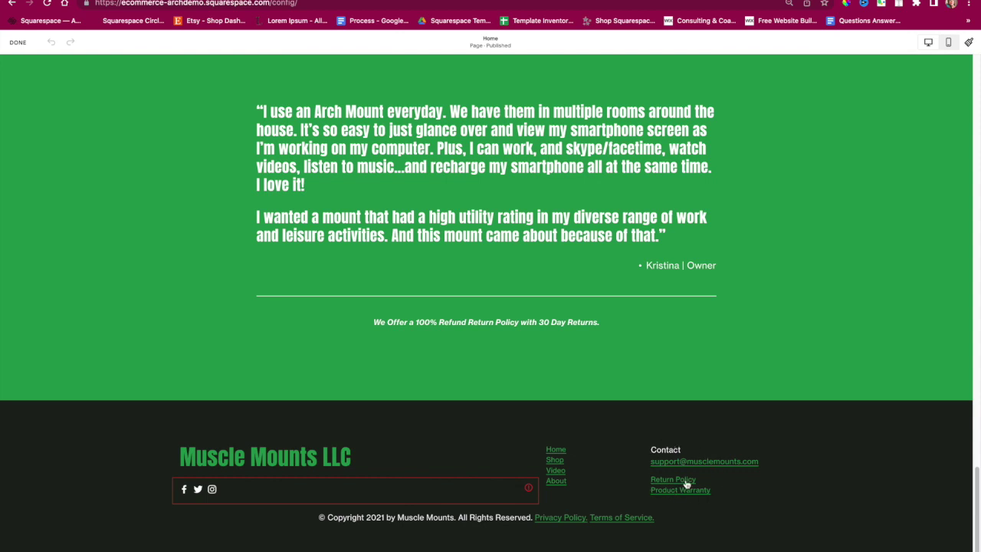
{"action": "left_click", "coordinate": [614, 458]}
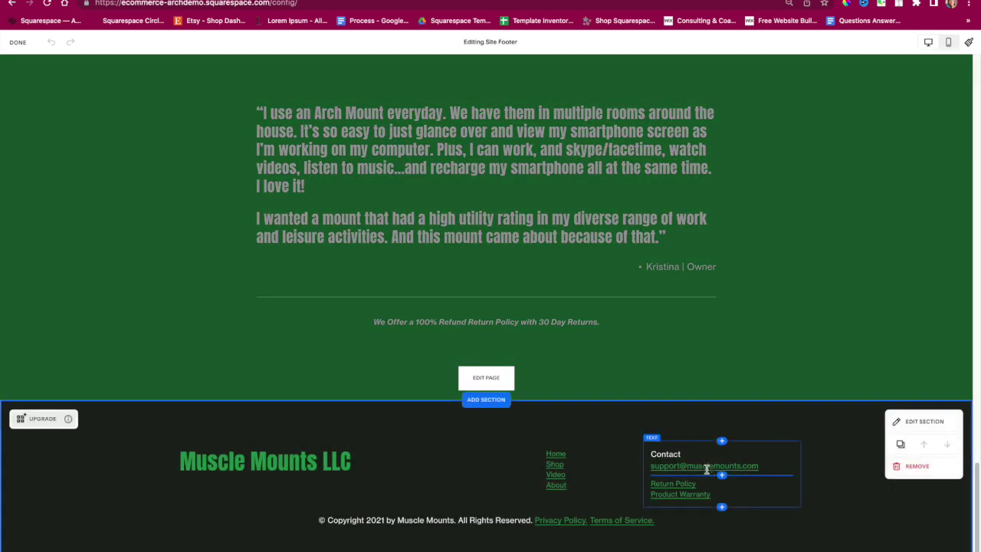
- Select the contact email address in the footer, review its link text and email link settings, and close them
{"action": "left_click", "coordinate": [706, 468]}
{"action": "double_click", "coordinate": [690, 469]}
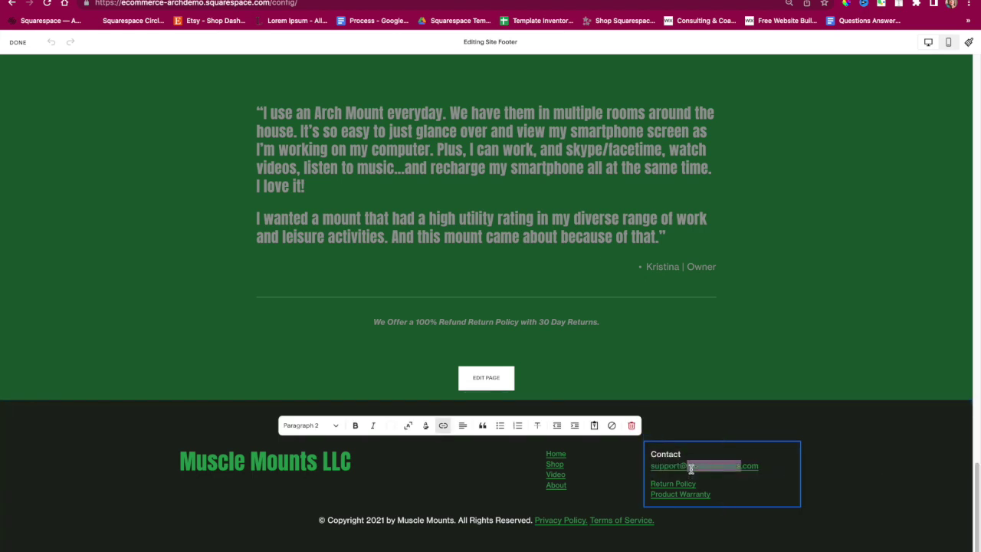
{"action": "left_click_drag", "start_coordinate": [756, 467], "coordinate": [690, 468]}
{"action": "left_click_drag", "start_coordinate": [774, 469], "coordinate": [651, 468]}
{"action": "left_click", "coordinate": [443, 429]}
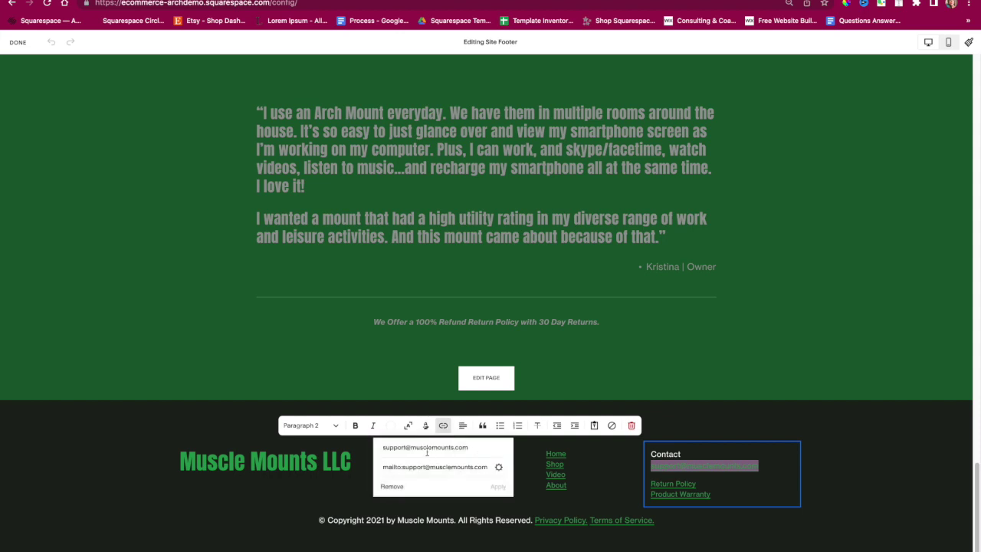
{"action": "triple_click", "coordinate": [427, 448]}
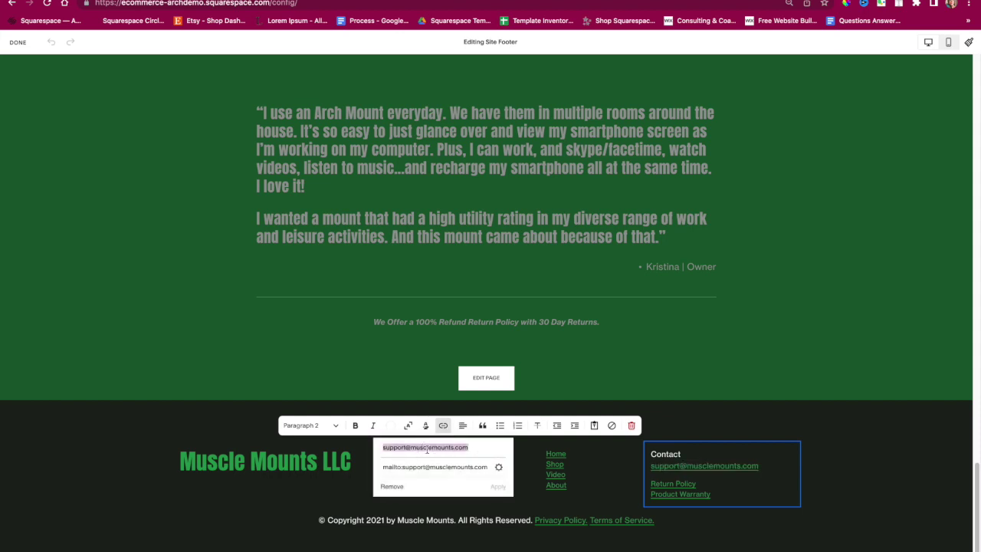
{"action": "left_click", "coordinate": [499, 468]}
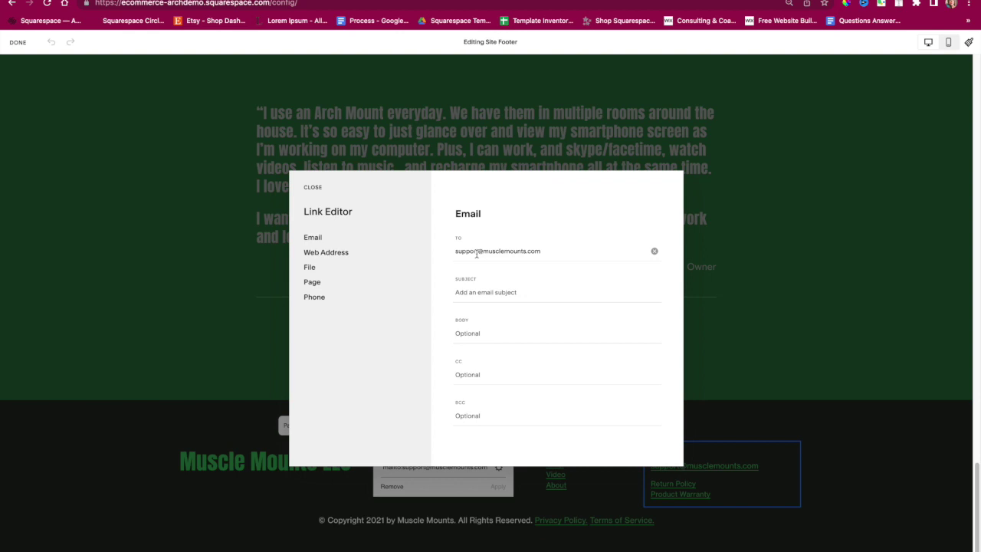
{"action": "left_click", "coordinate": [312, 187]}
{"action": "left_click", "coordinate": [866, 442]}
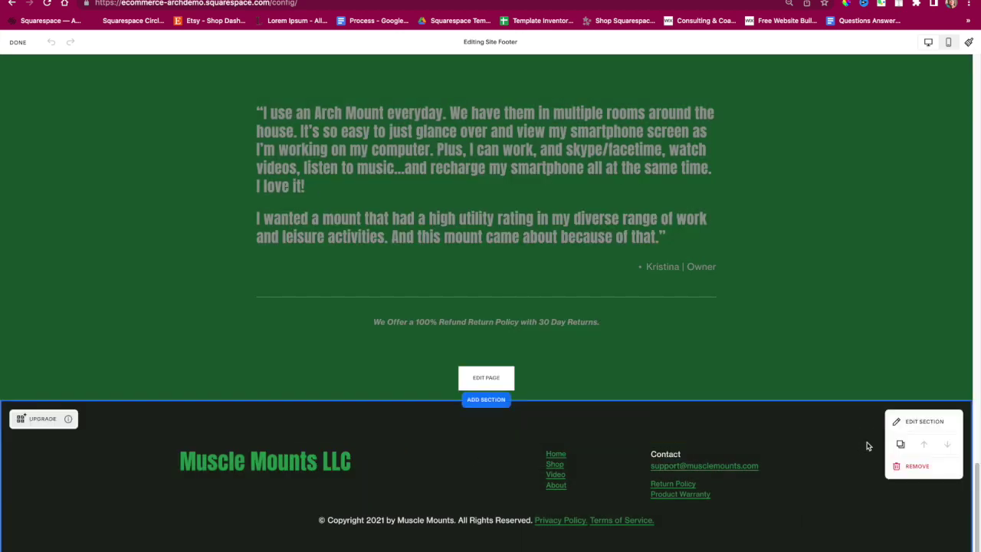
- Exit footer editing and go to the Arch Mount page through the site's Products navigation
{"action": "scroll", "coordinate": [838, 452], "scroll_direction": "up", "scroll_amount": 10}
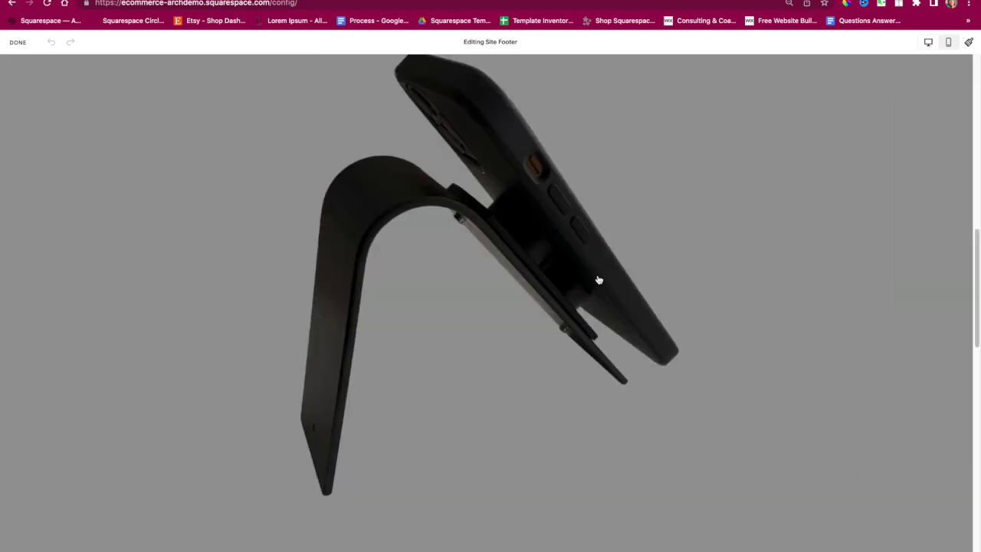
{"action": "left_click", "coordinate": [17, 42]}
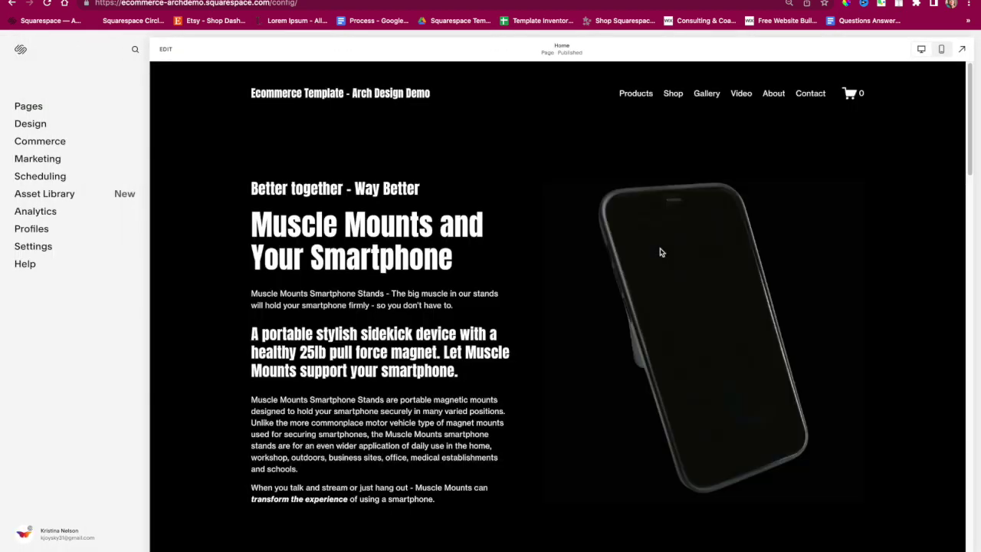
{"action": "mouse_move", "coordinate": [633, 98]}
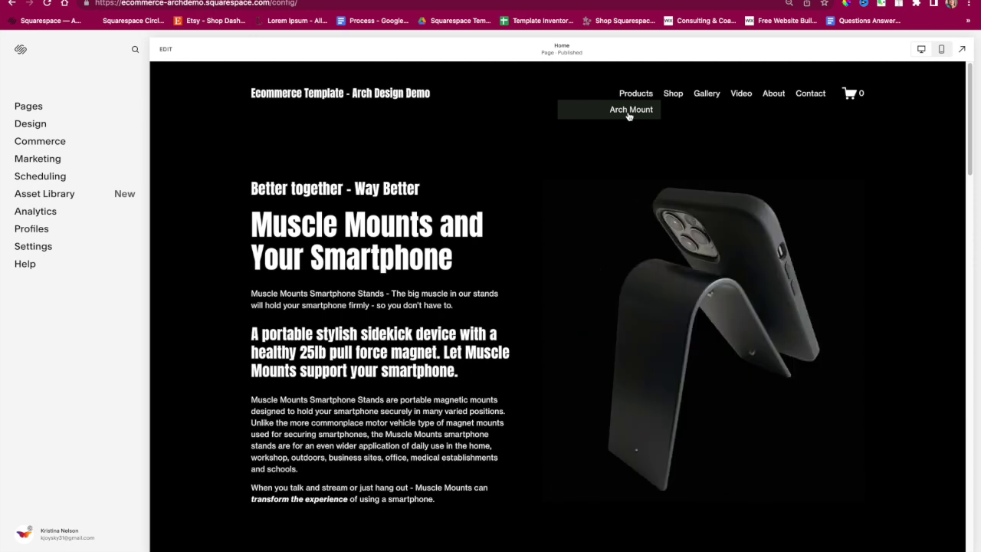
{"action": "left_click", "coordinate": [629, 115]}
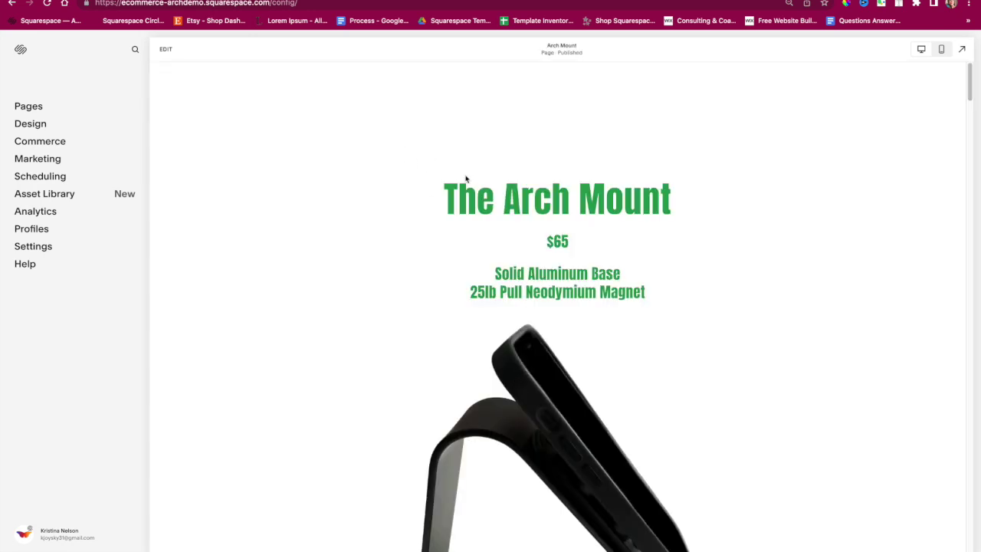
- Open the Arch Mount page for editing and check the text styles of its title and the "Solid Aluminum Base" line
{"action": "left_click", "coordinate": [157, 49]}
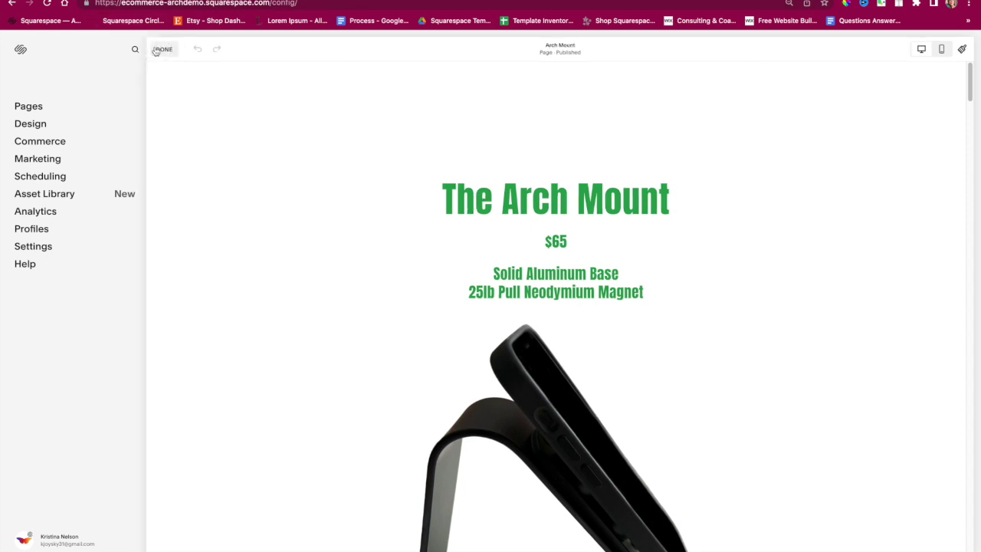
{"action": "triple_click", "coordinate": [471, 220]}
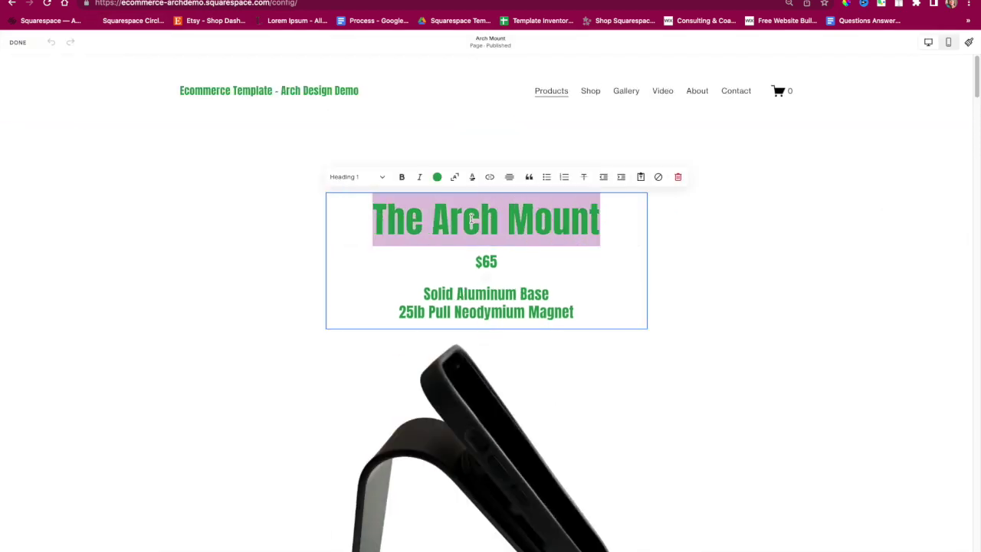
{"action": "double_click", "coordinate": [494, 295]}
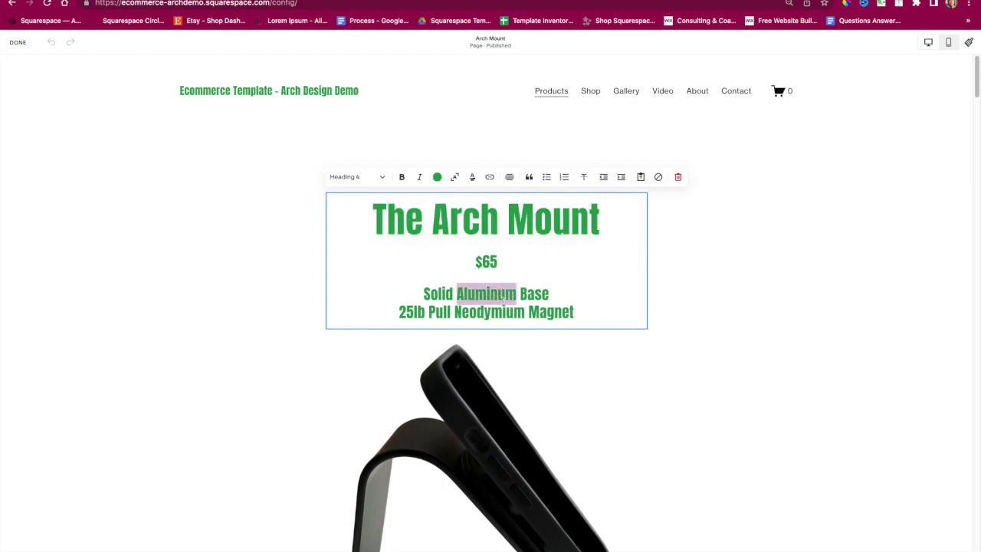
- Review the content settings and filename of the first product image below the Arch Mount title, and close them
{"action": "scroll", "coordinate": [501, 307], "scroll_direction": "down", "scroll_amount": 5}
{"action": "mouse_move", "coordinate": [502, 289]}
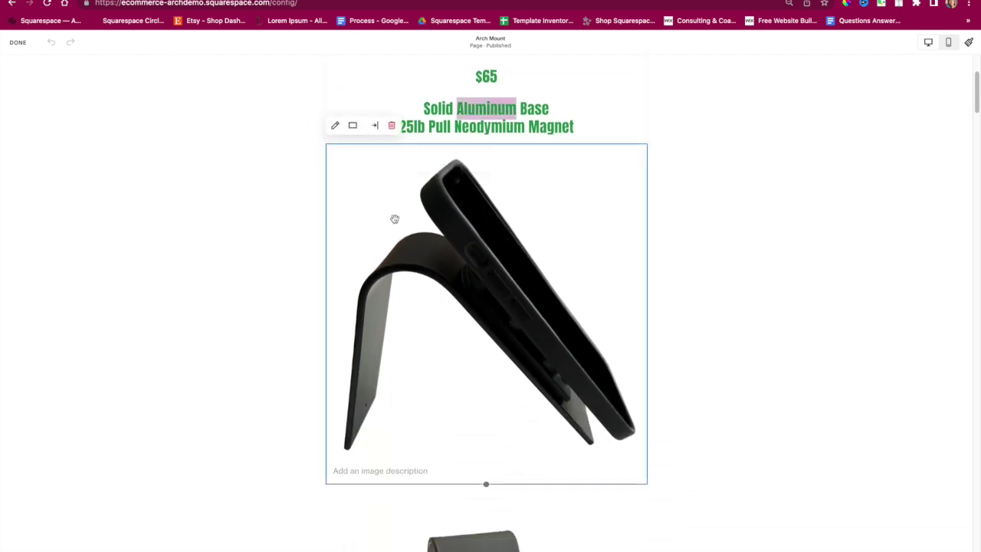
{"action": "left_click", "coordinate": [335, 126]}
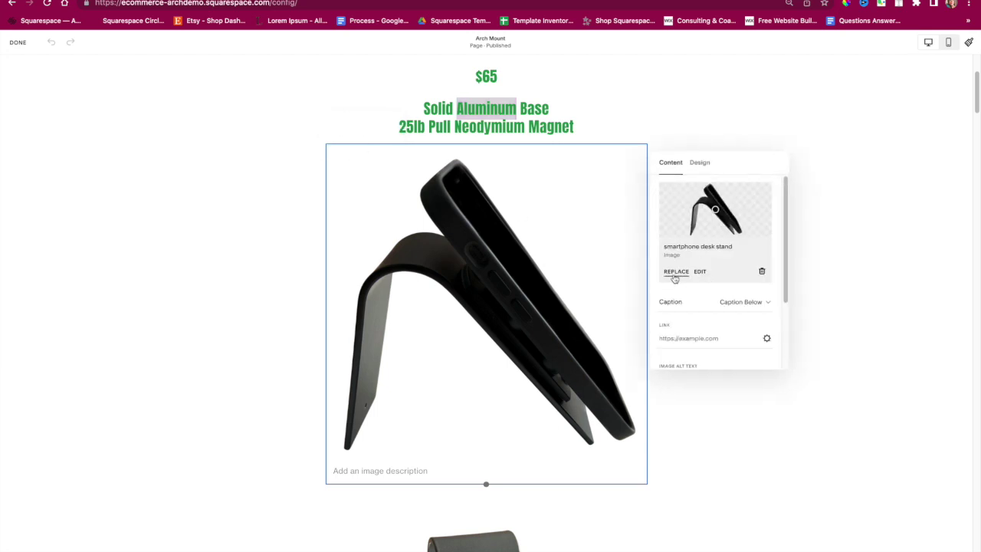
{"action": "scroll", "coordinate": [685, 302], "scroll_direction": "down", "scroll_amount": 3}
{"action": "triple_click", "coordinate": [693, 337]}
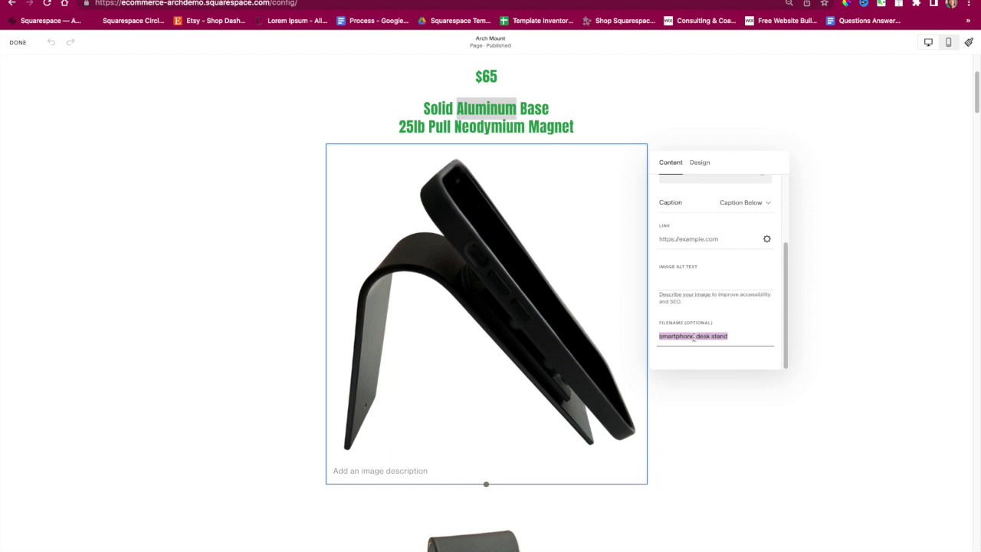
{"action": "left_click", "coordinate": [257, 147]}
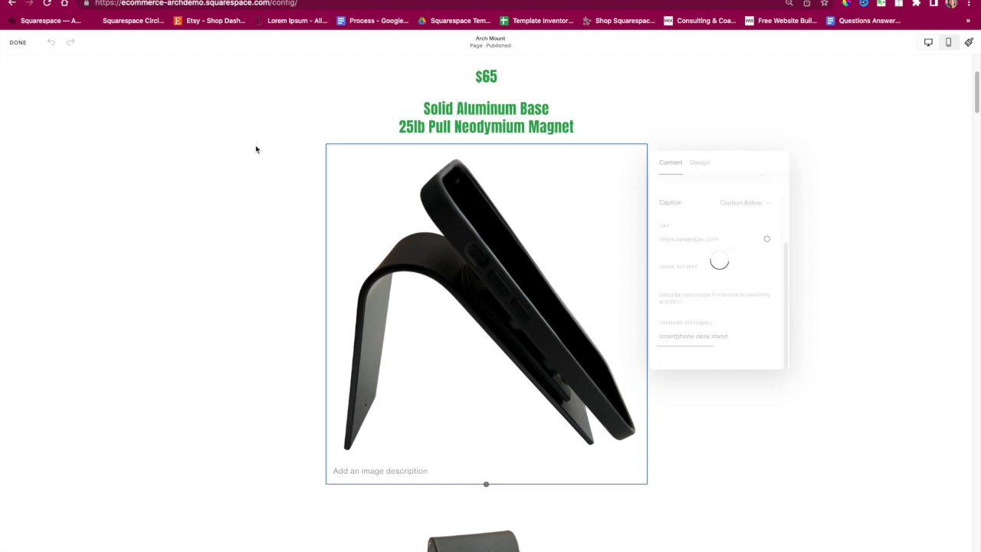
- Examine the "Discover All The Ways" section, selecting the first two stand images and the "360 degree rotation" image
{"action": "scroll", "coordinate": [589, 340], "scroll_direction": "down", "scroll_amount": 5}
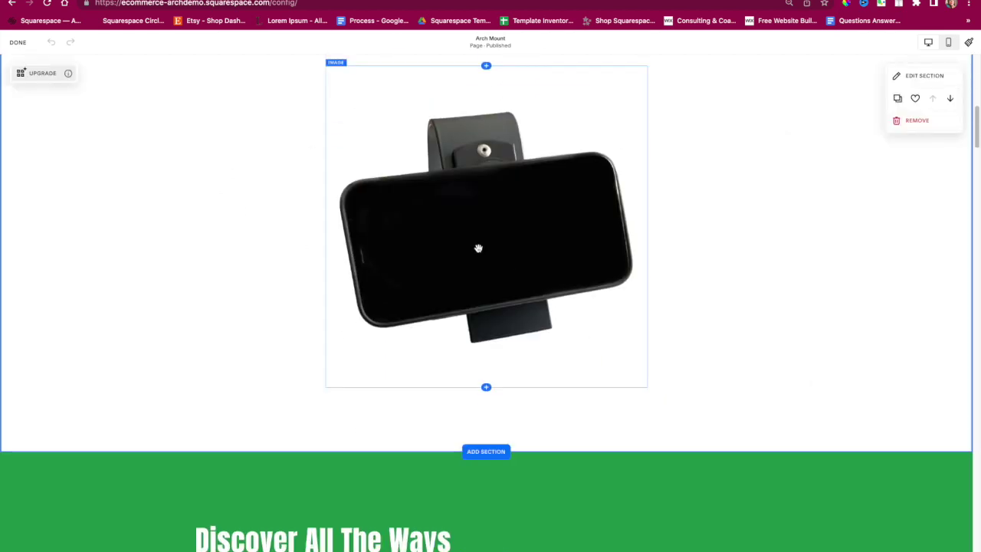
{"action": "scroll", "coordinate": [513, 288], "scroll_direction": "down", "scroll_amount": 2}
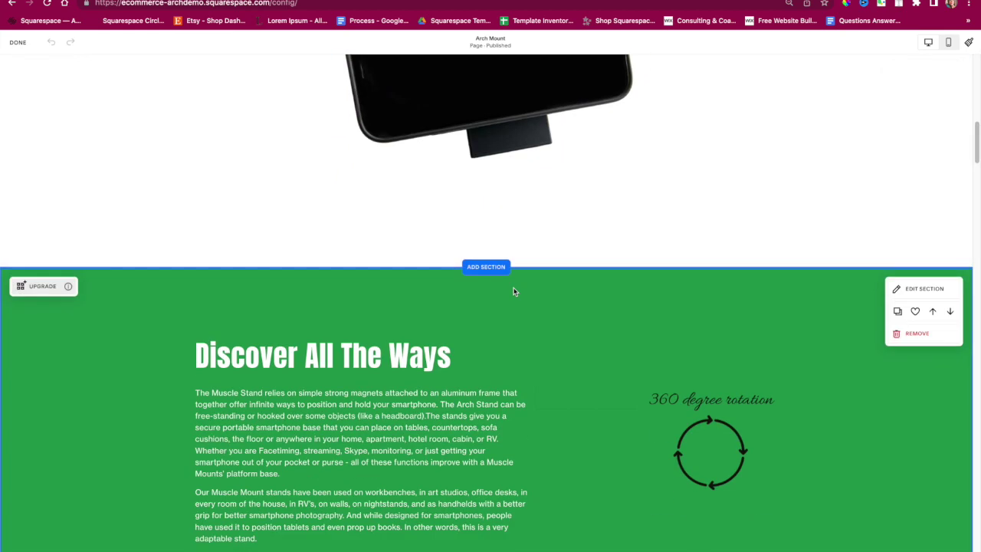
{"action": "scroll", "coordinate": [515, 292], "scroll_direction": "down", "scroll_amount": 2}
{"action": "scroll", "coordinate": [515, 288], "scroll_direction": "down", "scroll_amount": 1}
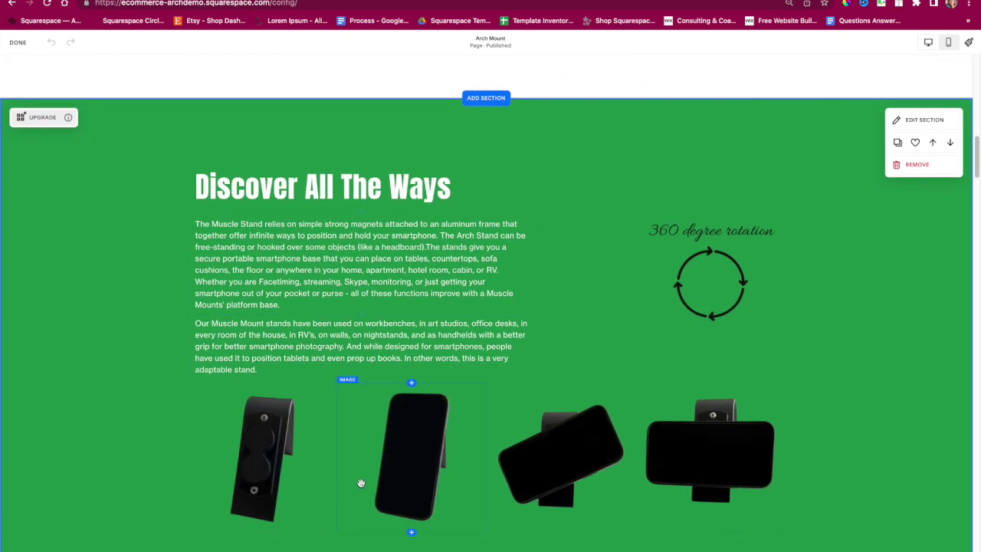
{"action": "left_click", "coordinate": [257, 458]}
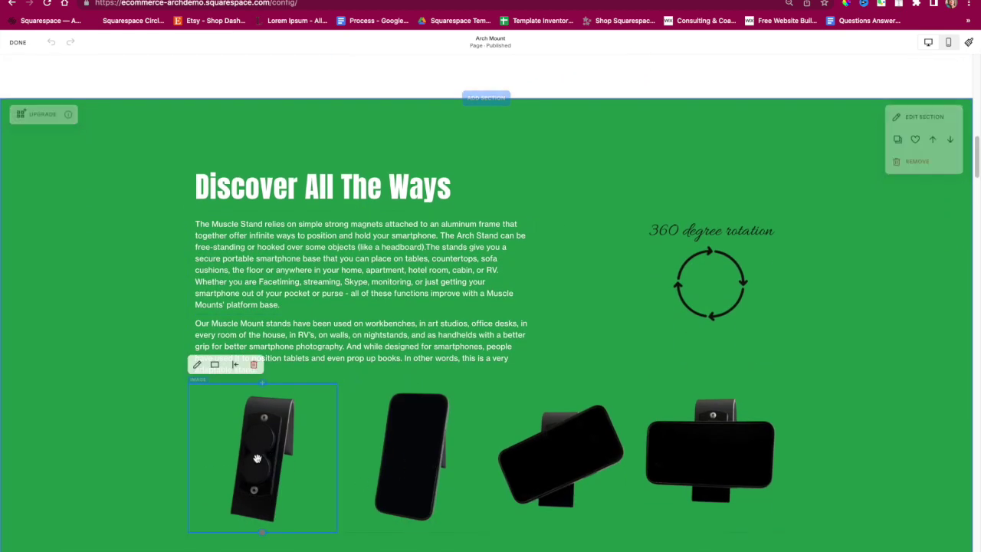
{"action": "left_click", "coordinate": [442, 460]}
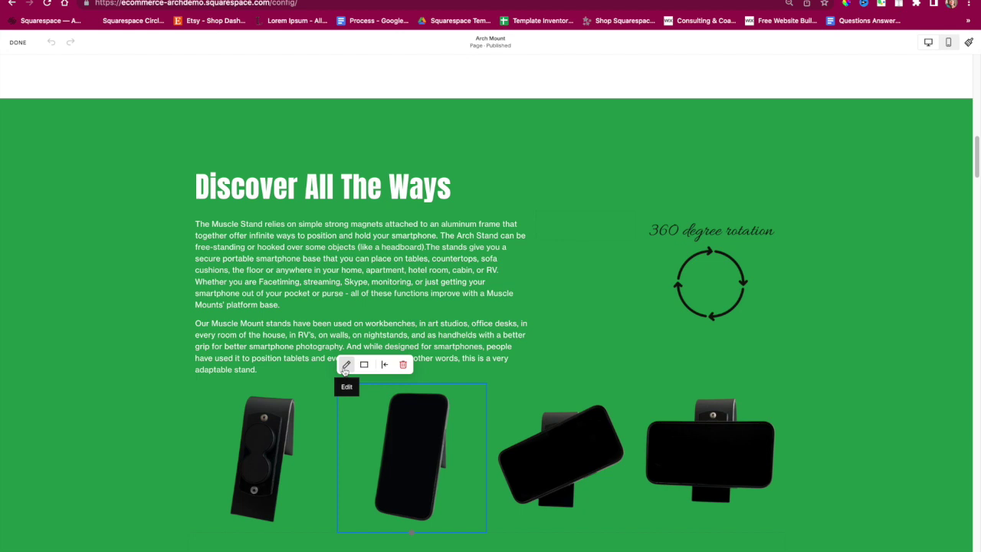
{"action": "left_click", "coordinate": [690, 264]}
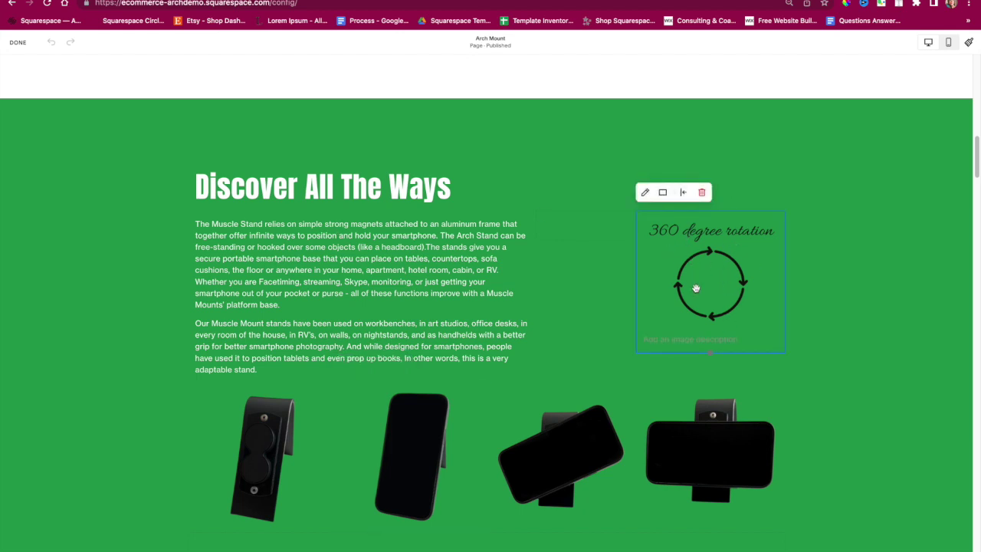
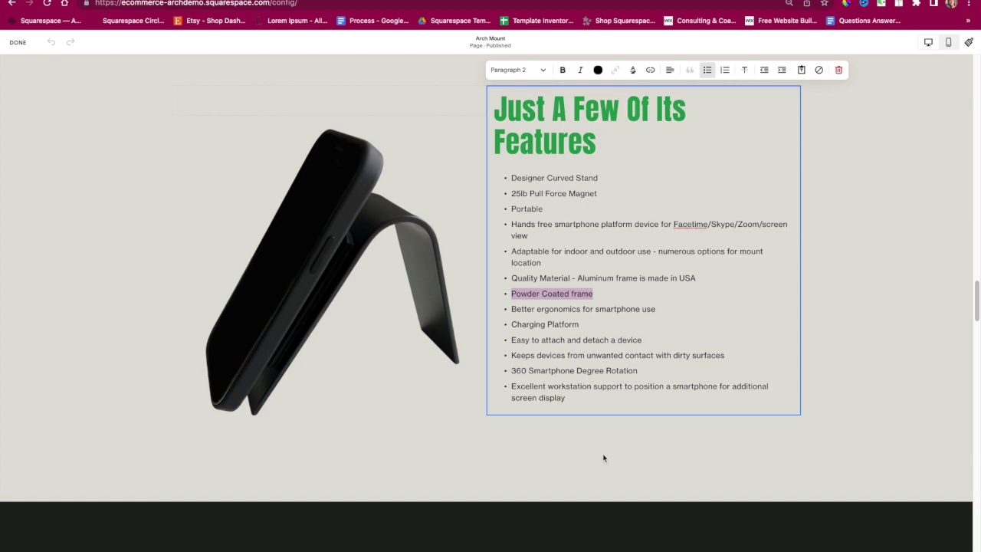
- Examine the rest of the Arch Mount page, from the features list through the Adaptable and Portable sections to the gallery section
{"action": "scroll", "coordinate": [603, 458], "scroll_direction": "down", "scroll_amount": 15}
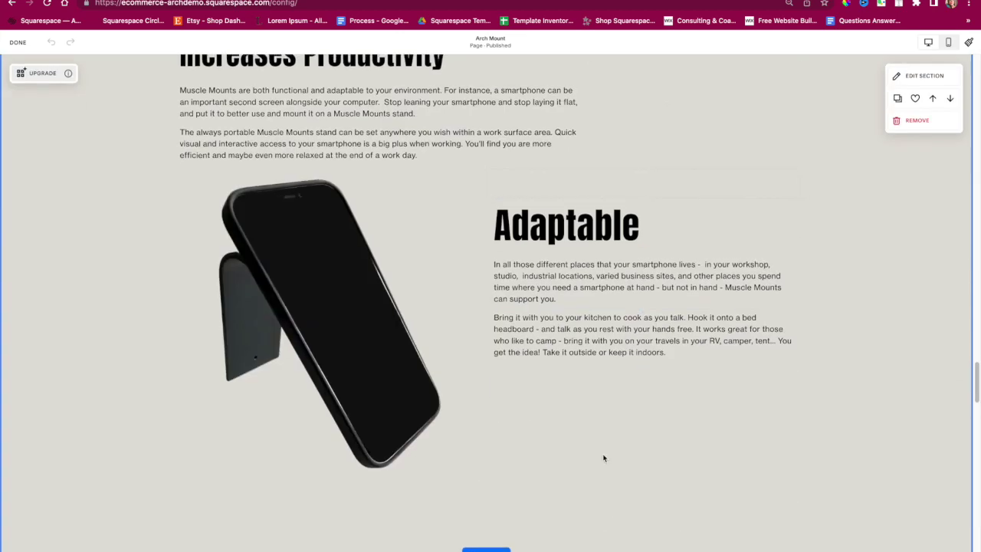
{"action": "scroll", "coordinate": [603, 458], "scroll_direction": "up", "scroll_amount": 2}
{"action": "scroll", "coordinate": [603, 454], "scroll_direction": "up", "scroll_amount": 5}
{"action": "scroll", "coordinate": [528, 406], "scroll_direction": "down", "scroll_amount": 9}
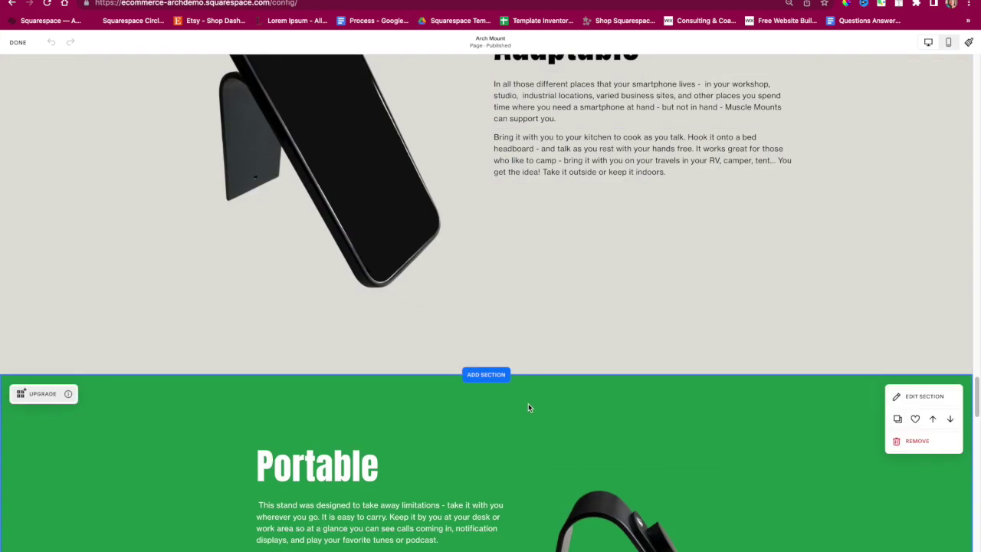
{"action": "scroll", "coordinate": [533, 406], "scroll_direction": "down", "scroll_amount": 3}
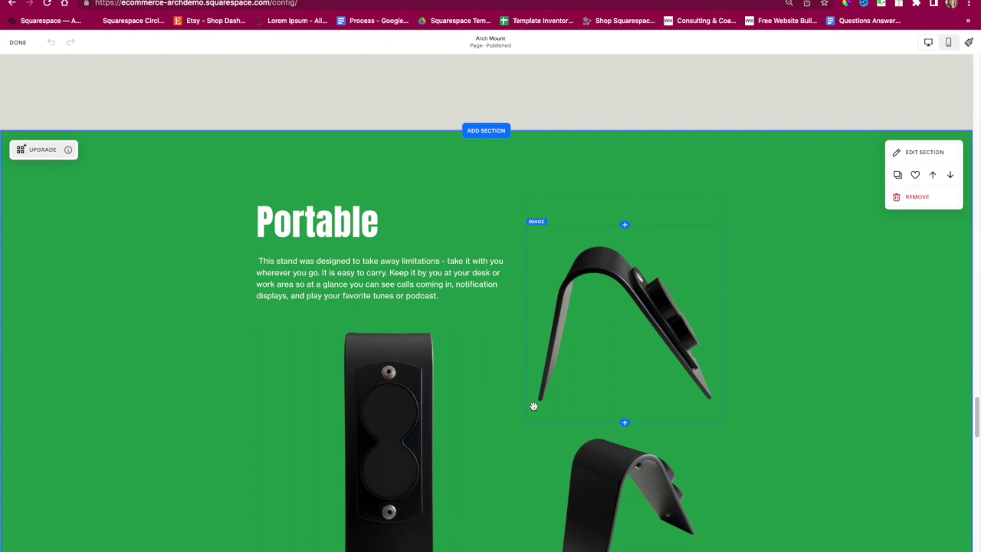
{"action": "scroll", "coordinate": [533, 406], "scroll_direction": "down", "scroll_amount": 1}
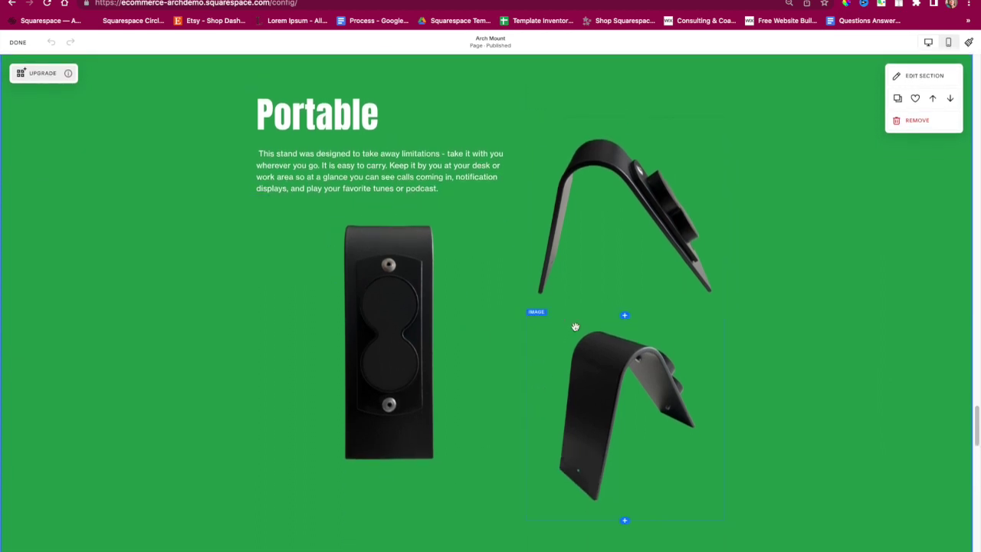
{"action": "scroll", "coordinate": [575, 327], "scroll_direction": "down", "scroll_amount": 7}
{"action": "scroll", "coordinate": [575, 328], "scroll_direction": "down", "scroll_amount": 15}
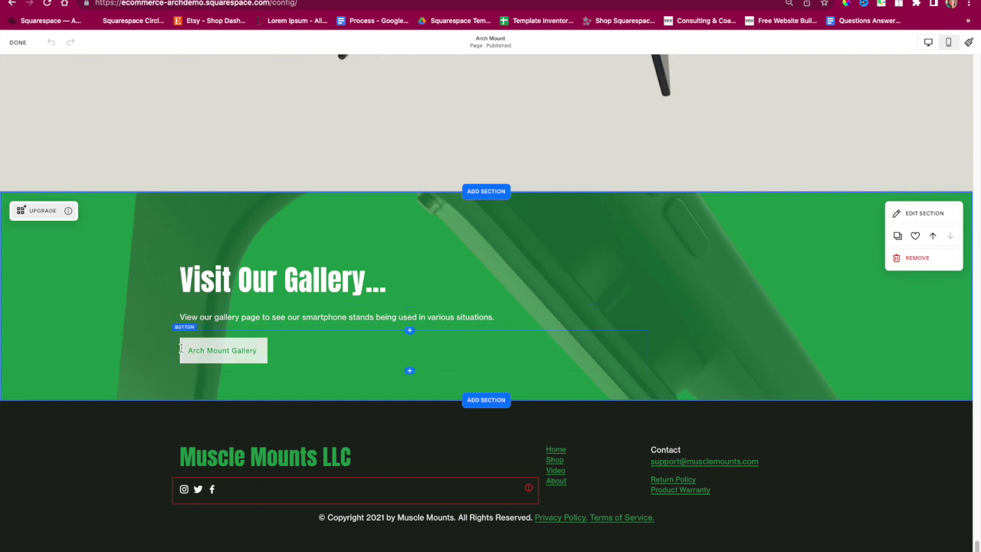
- Open the content settings of the "Arch Mount Gallery" button and check its text and link fields
{"action": "left_click", "coordinate": [239, 354]}
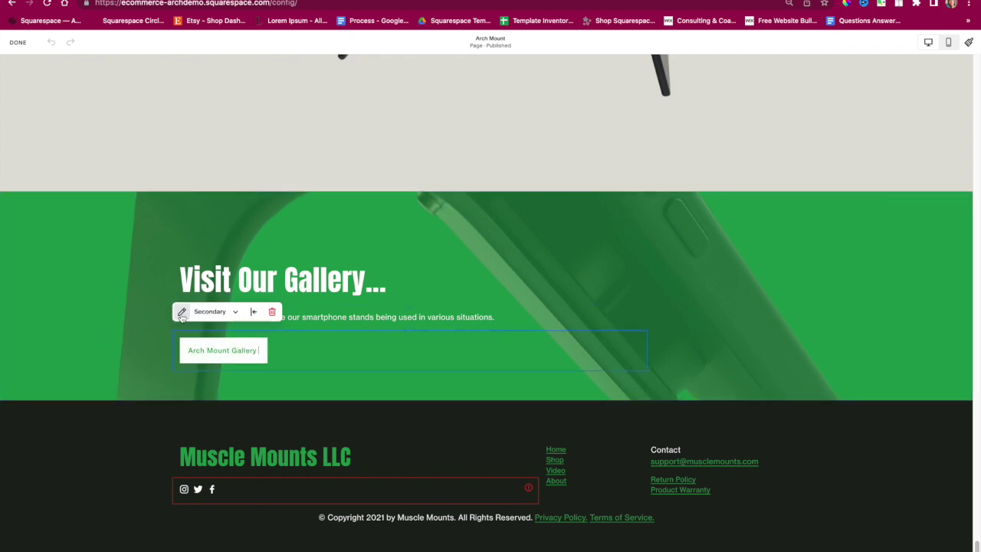
{"action": "left_click", "coordinate": [181, 312]}
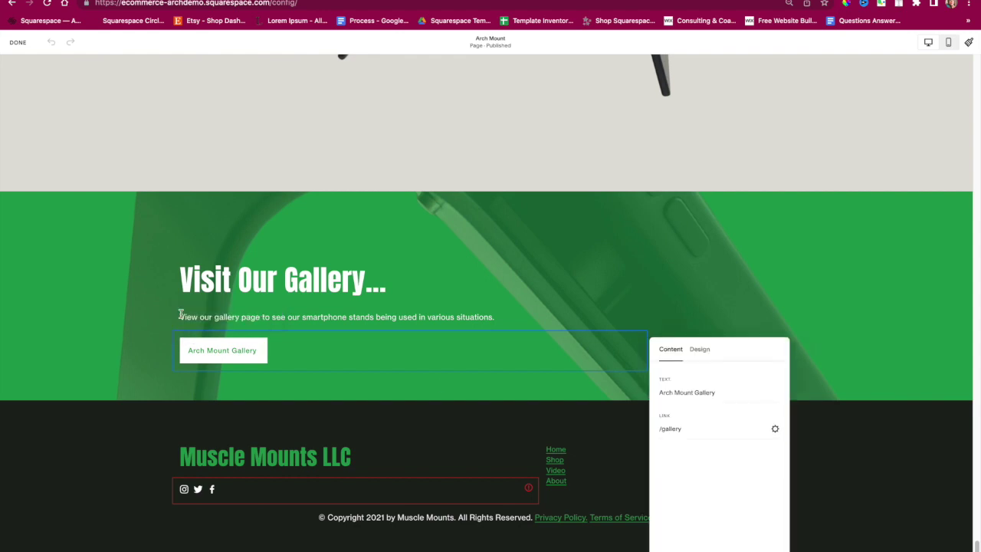
{"action": "left_click", "coordinate": [708, 391]}
{"action": "triple_click", "coordinate": [708, 392]}
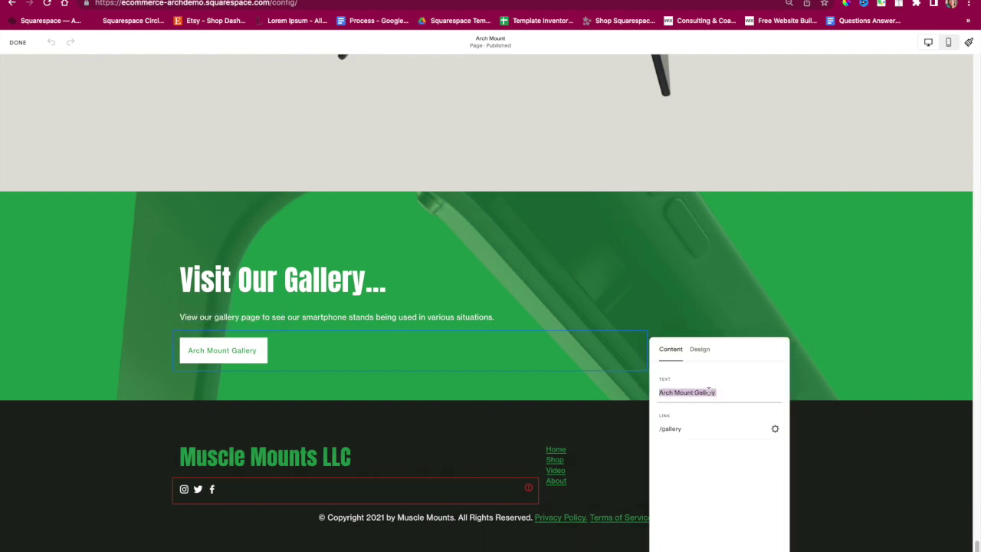
{"action": "left_click", "coordinate": [673, 429]}
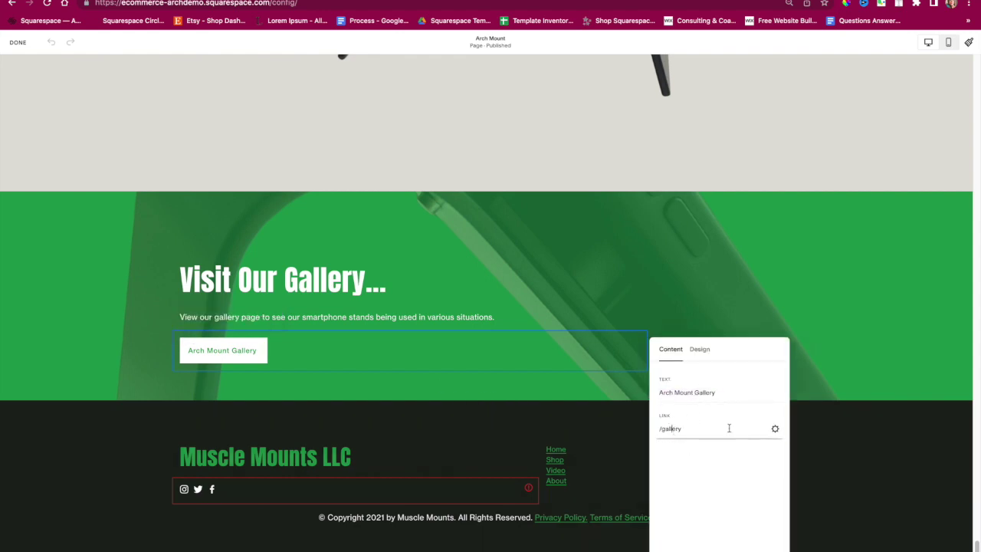
- Review the gallery button's Page and Web Address link options in the Link Editor, and close the button settings
{"action": "left_click", "coordinate": [774, 431]}
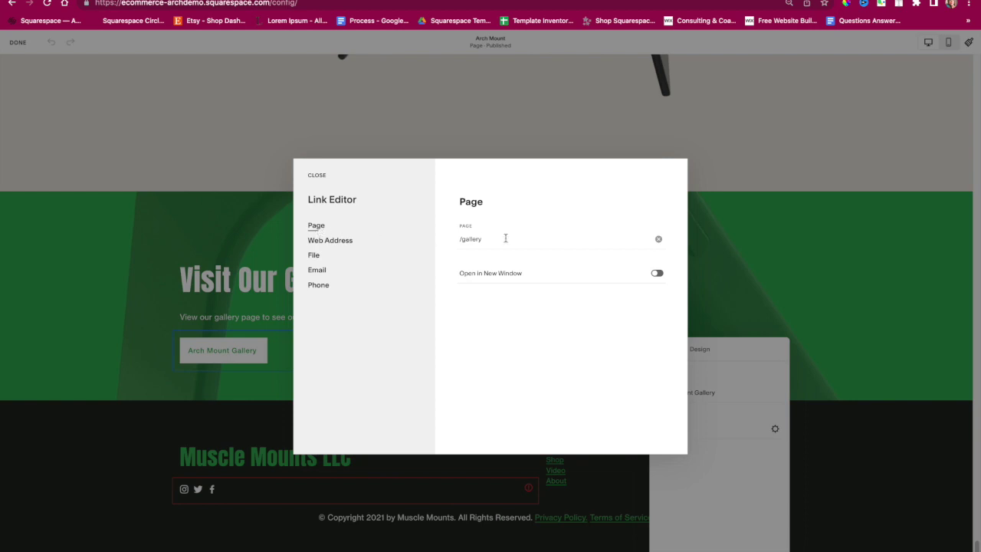
{"action": "left_click", "coordinate": [545, 241]}
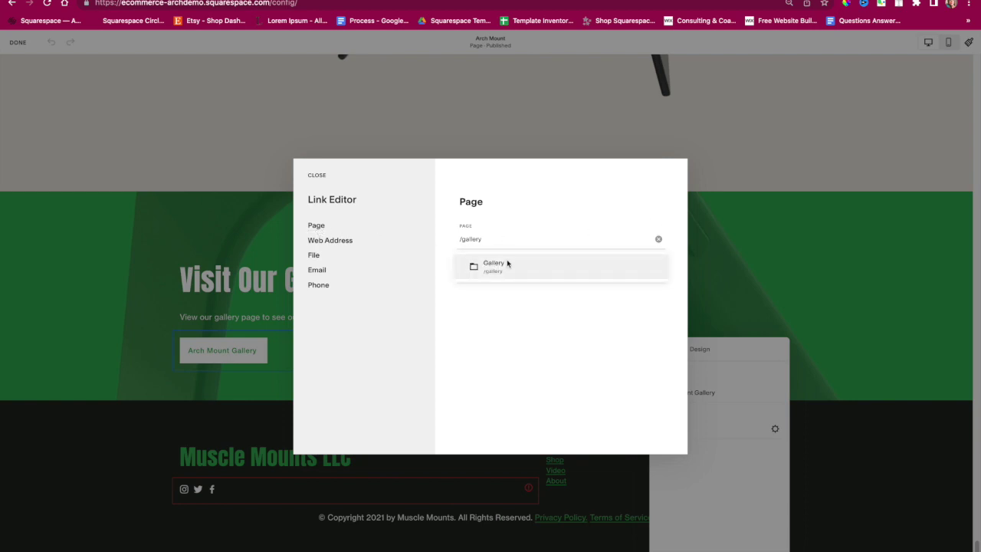
{"action": "left_click", "coordinate": [337, 242]}
{"action": "left_click", "coordinate": [499, 240]}
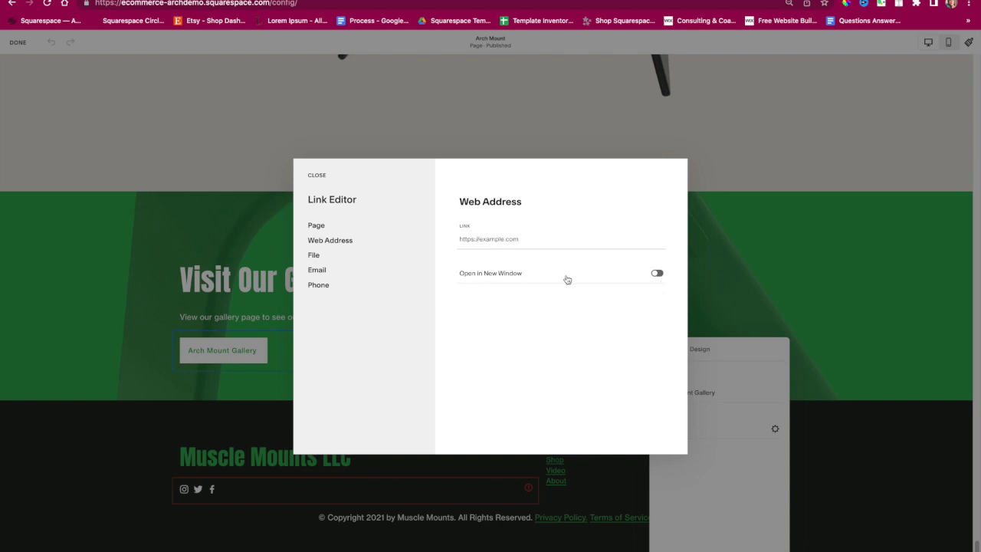
{"action": "left_click", "coordinate": [500, 236]}
{"action": "left_click", "coordinate": [316, 174]}
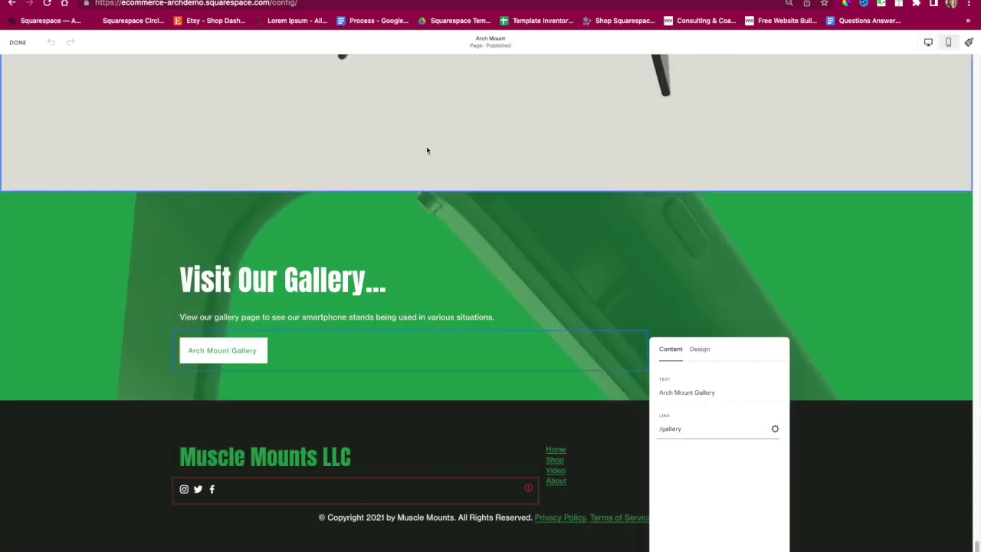
{"action": "left_click", "coordinate": [342, 227]}
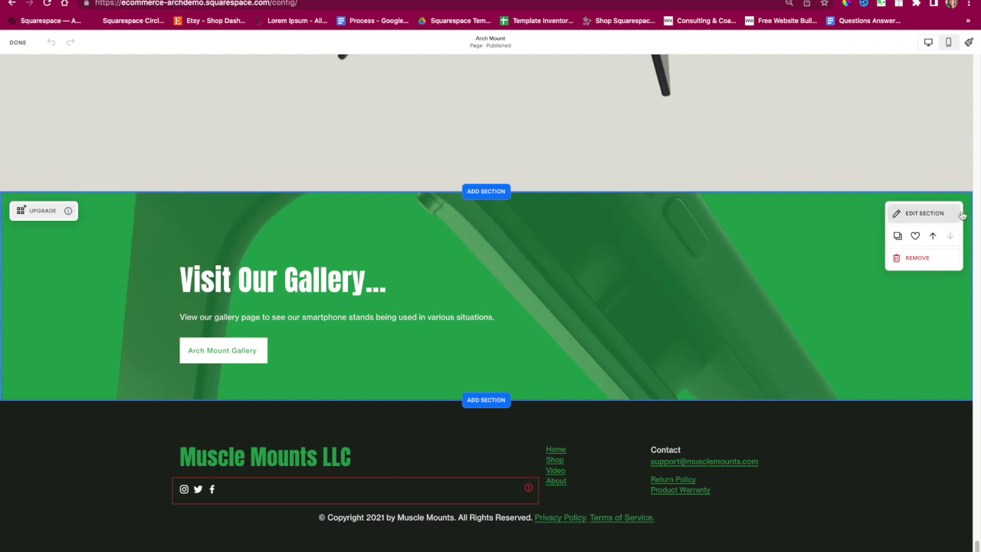
- Open the background settings of the "Visit Our Gallery" section and apply the Parallax image effect to its image
{"action": "left_click", "coordinate": [924, 214]}
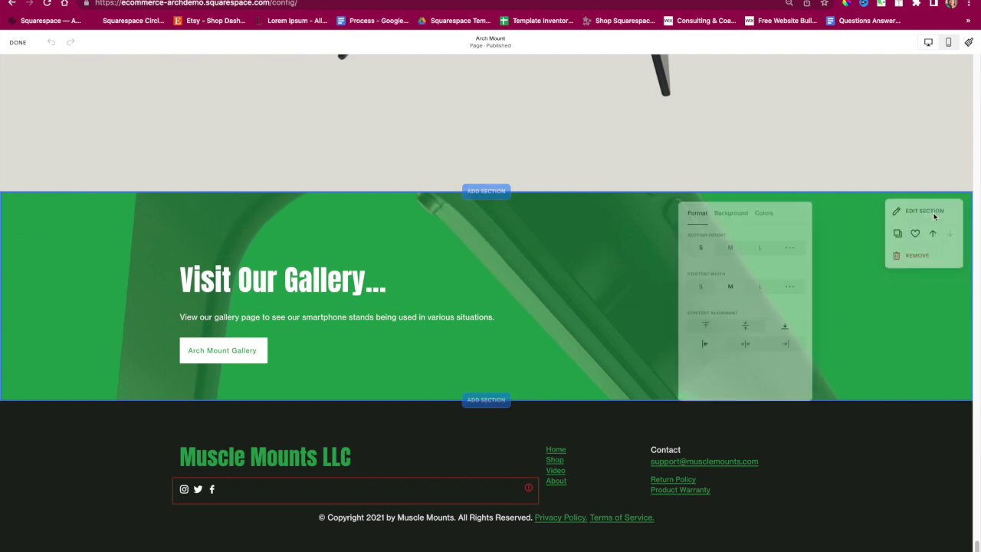
{"action": "left_click", "coordinate": [732, 205]}
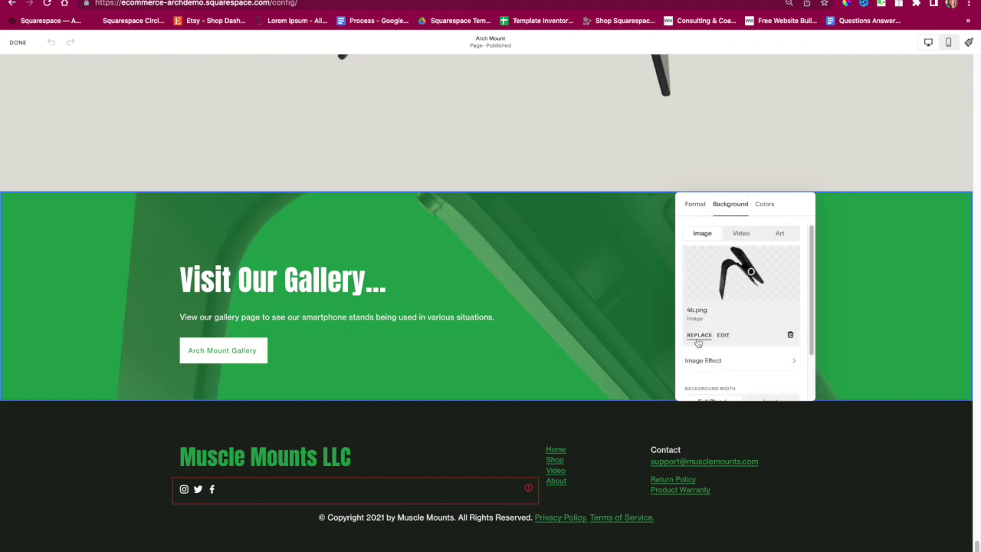
{"action": "scroll", "coordinate": [749, 328], "scroll_direction": "down", "scroll_amount": 2}
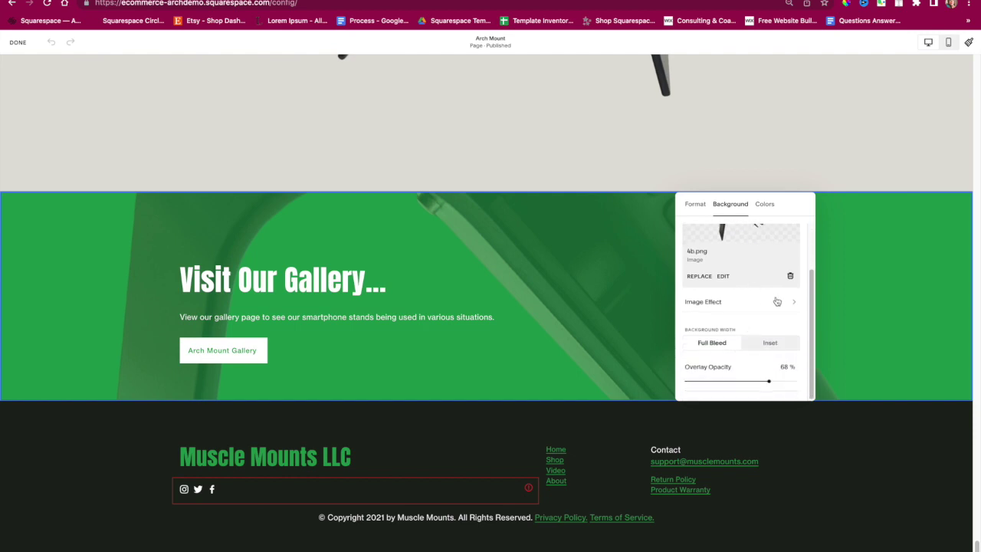
{"action": "left_click", "coordinate": [777, 302]}
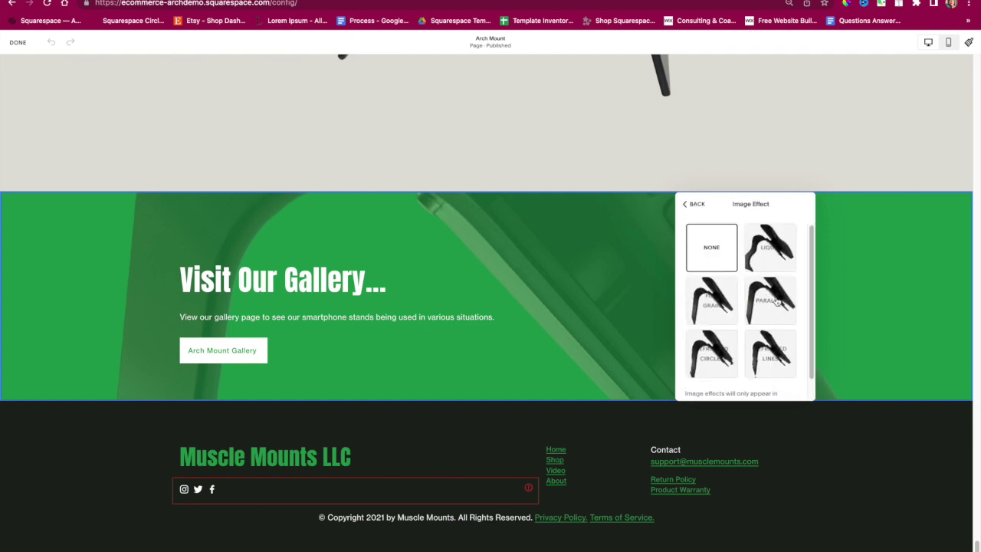
{"action": "left_click", "coordinate": [775, 305]}
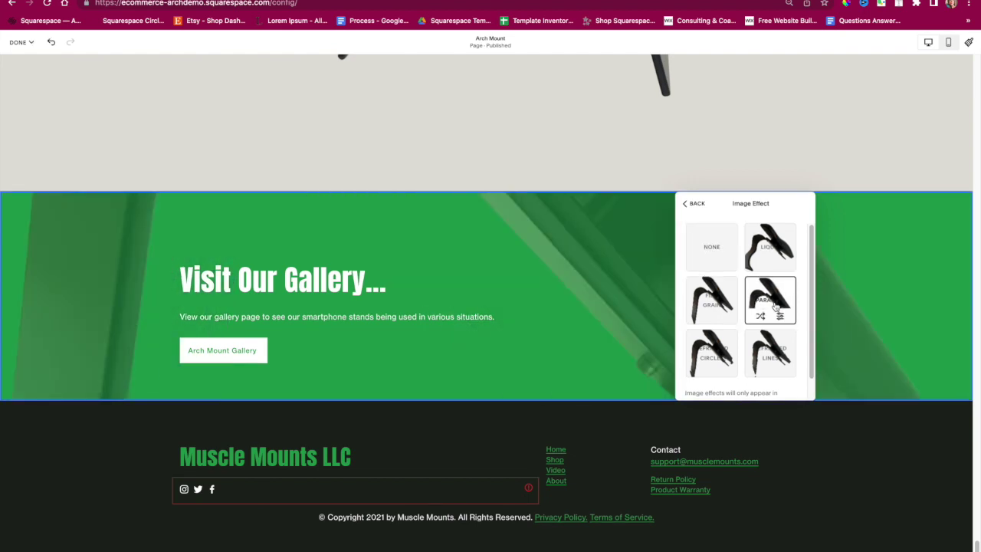
{"action": "scroll", "coordinate": [693, 345], "scroll_direction": "down", "scroll_amount": 2}
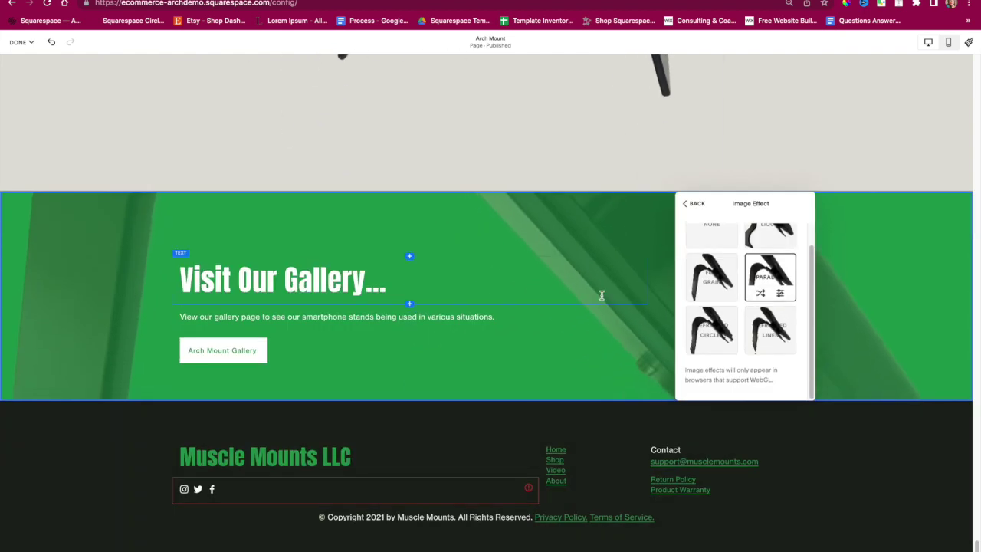
- Try the Refracted Lines, Film Grain and Refracted Circles effects on the gallery background, reapply Parallax and preview it
{"action": "left_click", "coordinate": [770, 330]}
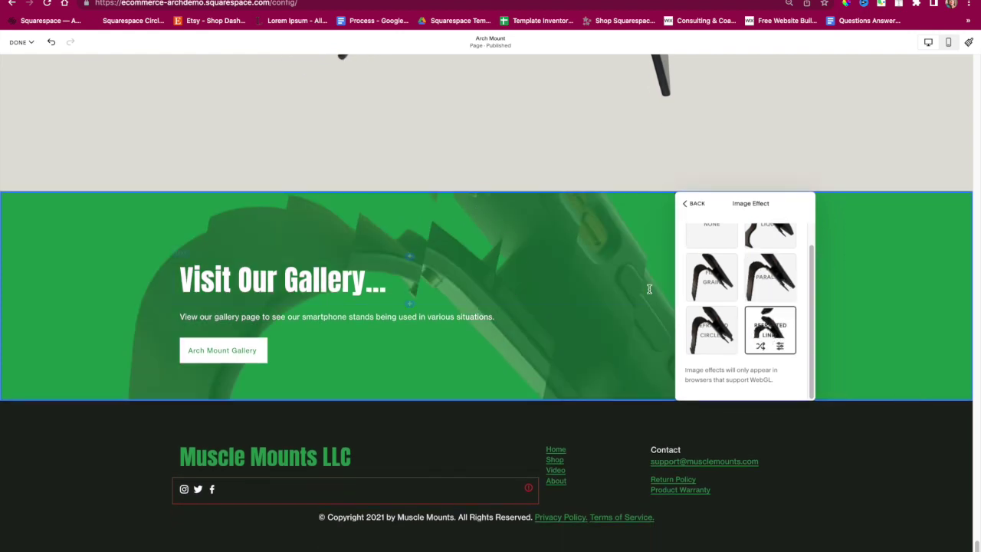
{"action": "left_click", "coordinate": [704, 277]}
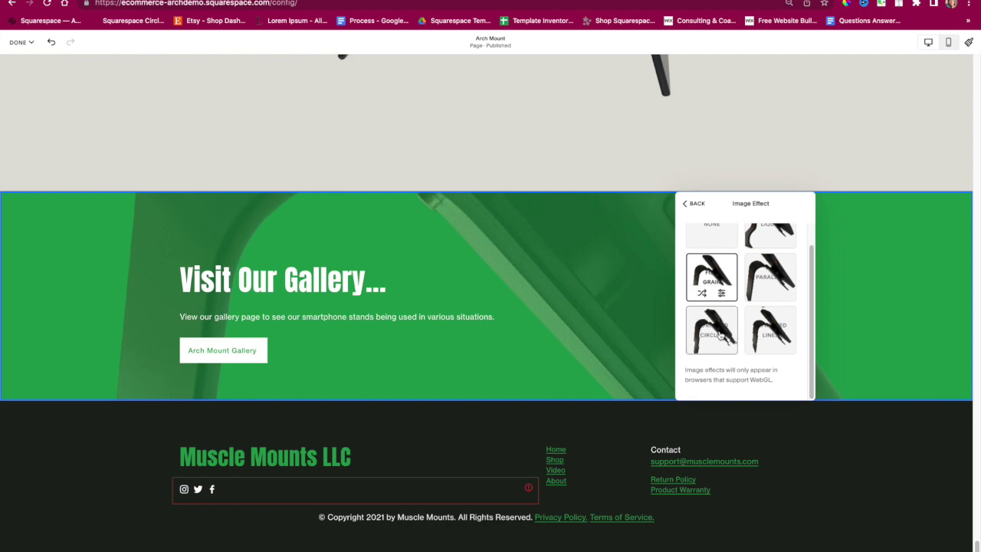
{"action": "left_click", "coordinate": [719, 334]}
{"action": "left_click", "coordinate": [776, 279]}
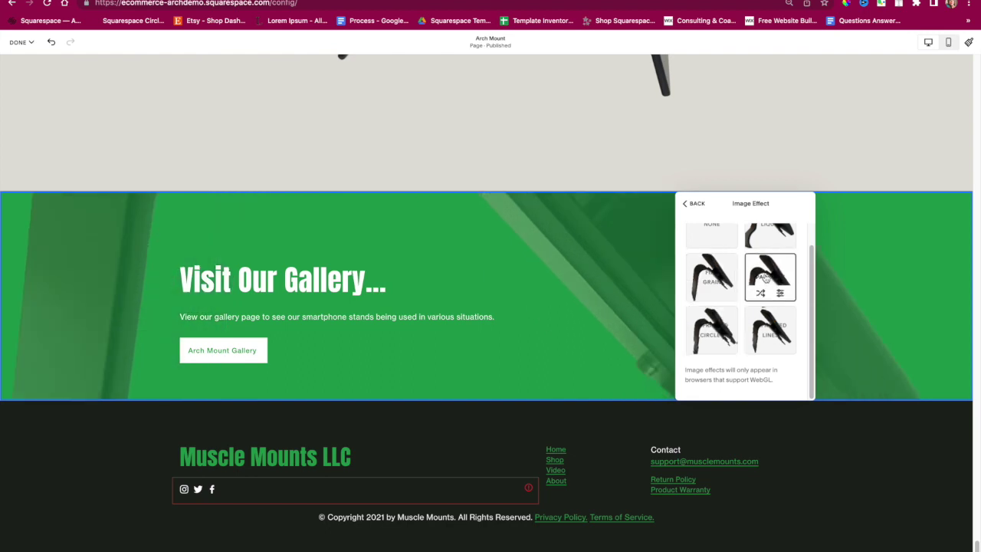
{"action": "scroll", "coordinate": [589, 256], "scroll_direction": "up", "scroll_amount": 1}
{"action": "scroll", "coordinate": [585, 251], "scroll_direction": "down", "scroll_amount": 1}
{"action": "scroll", "coordinate": [570, 264], "scroll_direction": "up", "scroll_amount": 5}
{"action": "scroll", "coordinate": [569, 264], "scroll_direction": "down", "scroll_amount": 5}
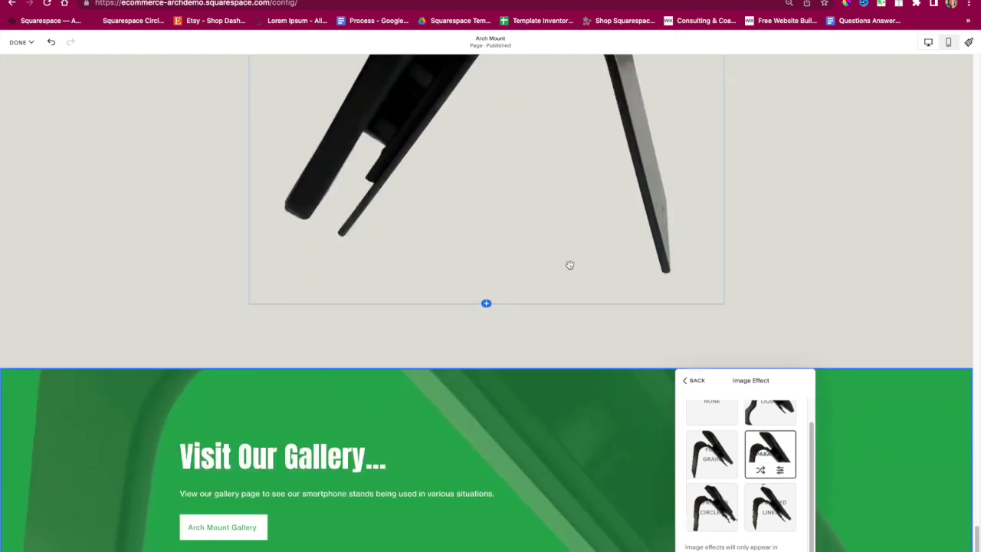
- Discard the unsaved changes to the Arch Mount page
{"action": "left_click", "coordinate": [21, 42]}
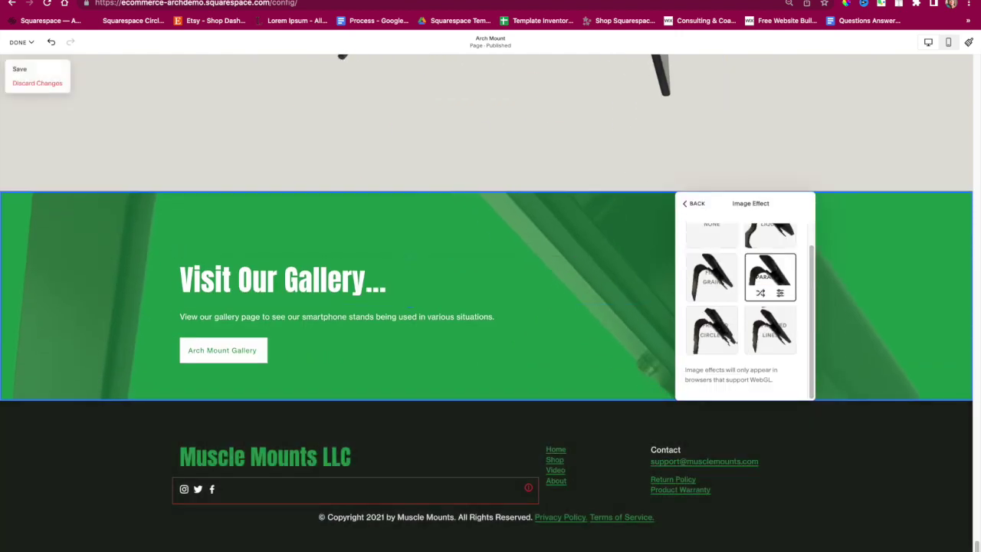
{"action": "left_click", "coordinate": [23, 85]}
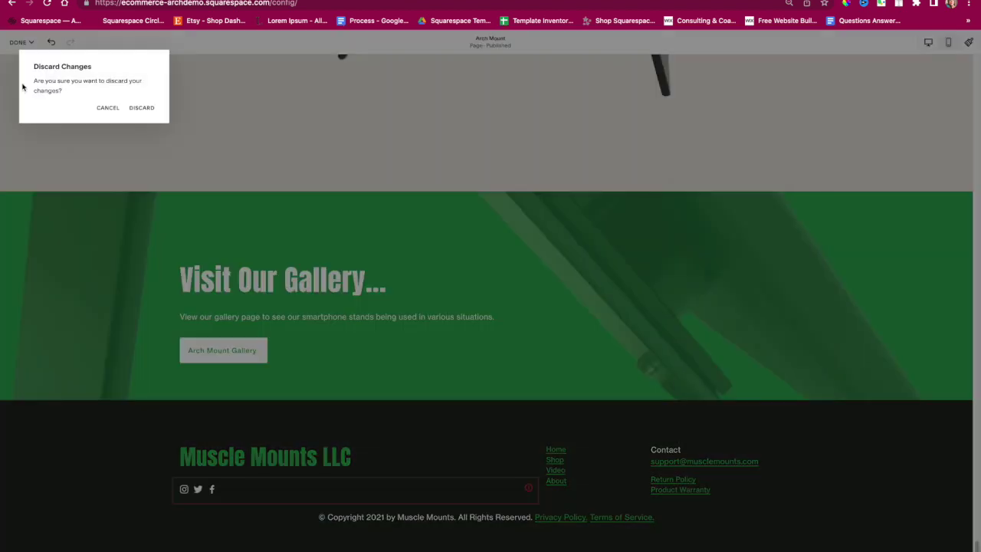
{"action": "left_click", "coordinate": [140, 107]}
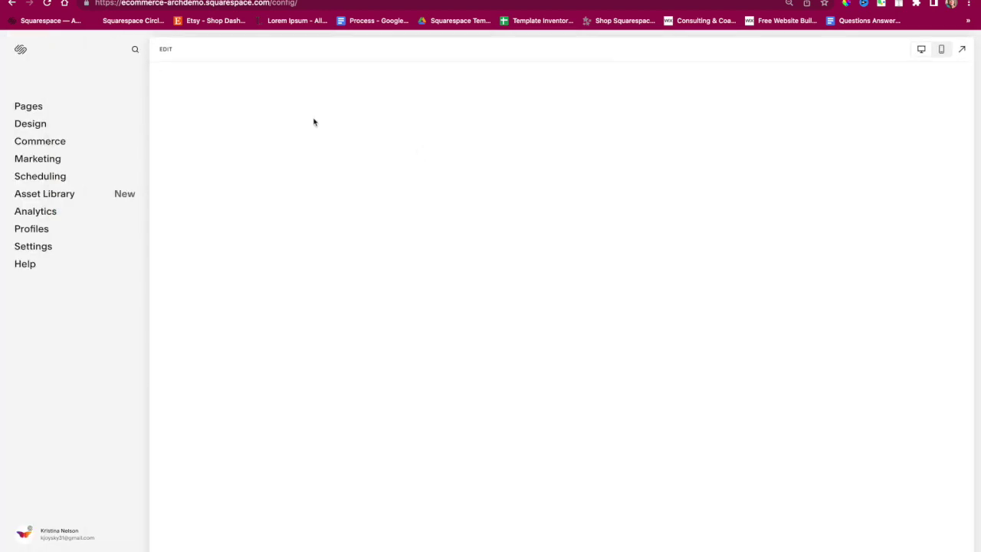
- Reopen the Arch Mount page for editing and look over its sections down to the footer and back
{"action": "left_click", "coordinate": [163, 49]}
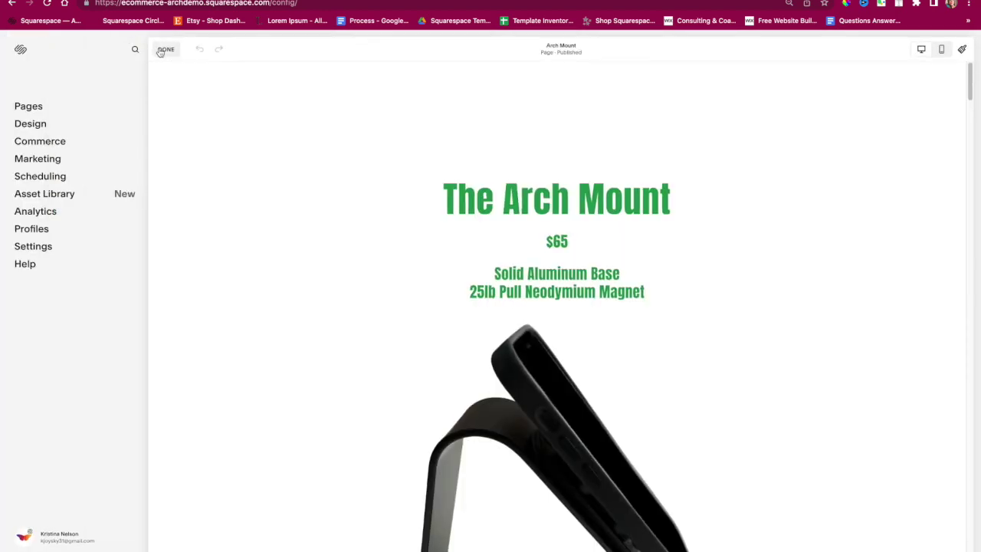
{"action": "scroll", "coordinate": [647, 458], "scroll_direction": "down", "scroll_amount": 5}
{"action": "scroll", "coordinate": [647, 458], "scroll_direction": "down", "scroll_amount": 15}
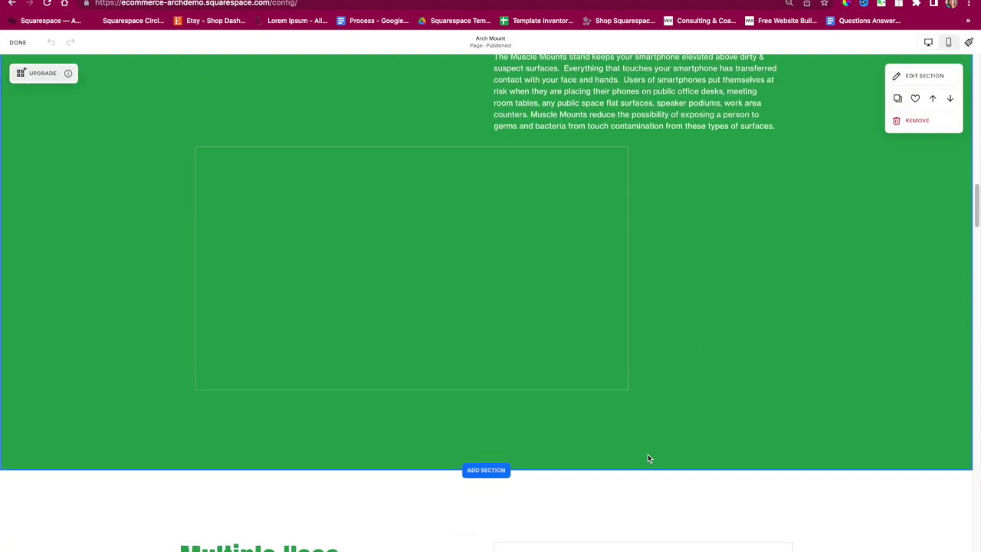
{"action": "scroll", "coordinate": [648, 459], "scroll_direction": "down", "scroll_amount": 15}
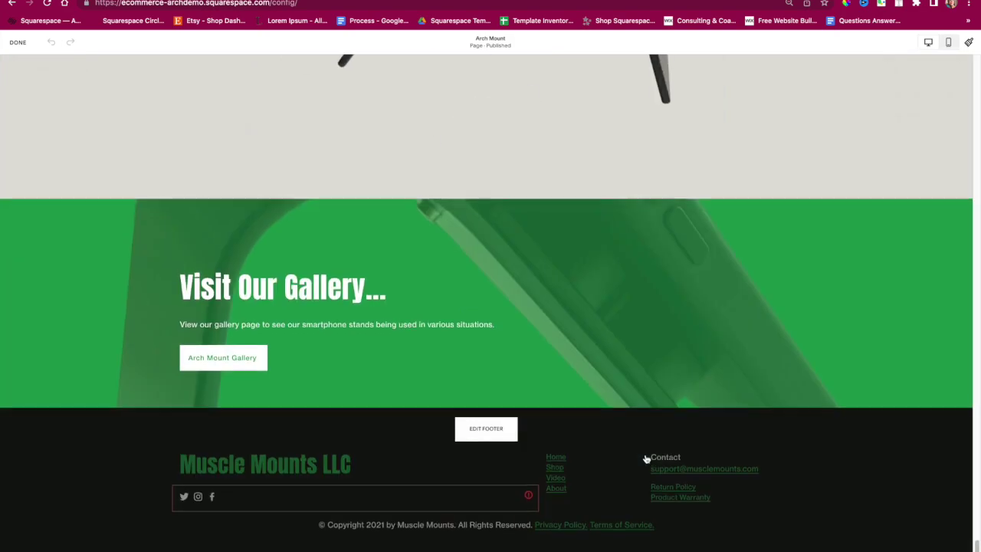
{"action": "scroll", "coordinate": [646, 458], "scroll_direction": "up", "scroll_amount": 20}
{"action": "scroll", "coordinate": [642, 458], "scroll_direction": "up", "scroll_amount": 15}
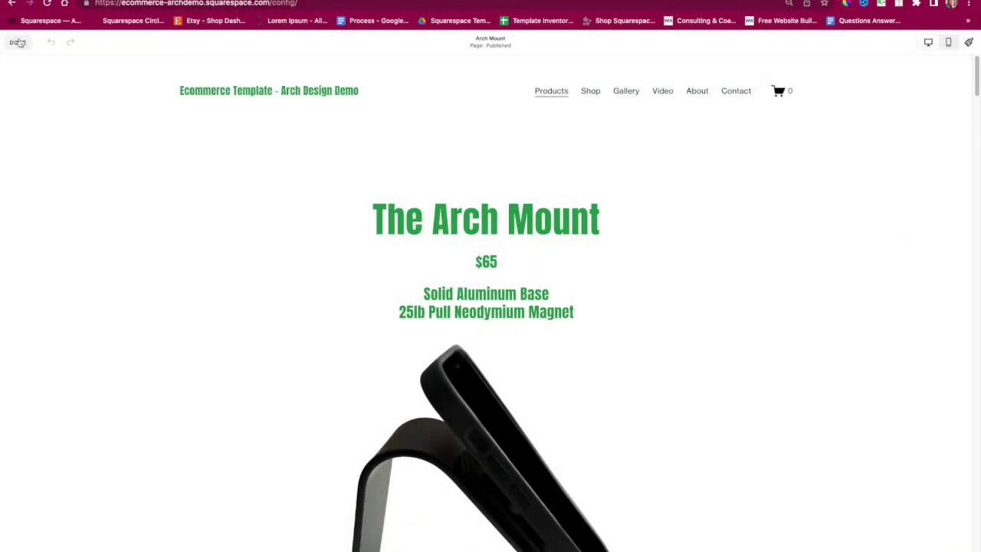
- Exit editing of the Arch Mount page and open the Shop page from the site's main navigation pages
{"action": "left_click", "coordinate": [17, 42]}
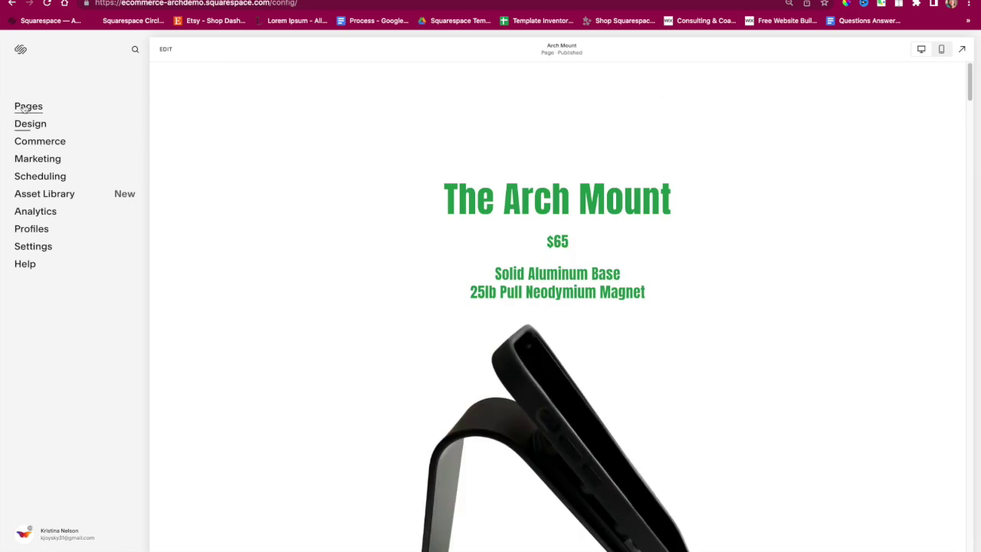
{"action": "left_click", "coordinate": [25, 108]}
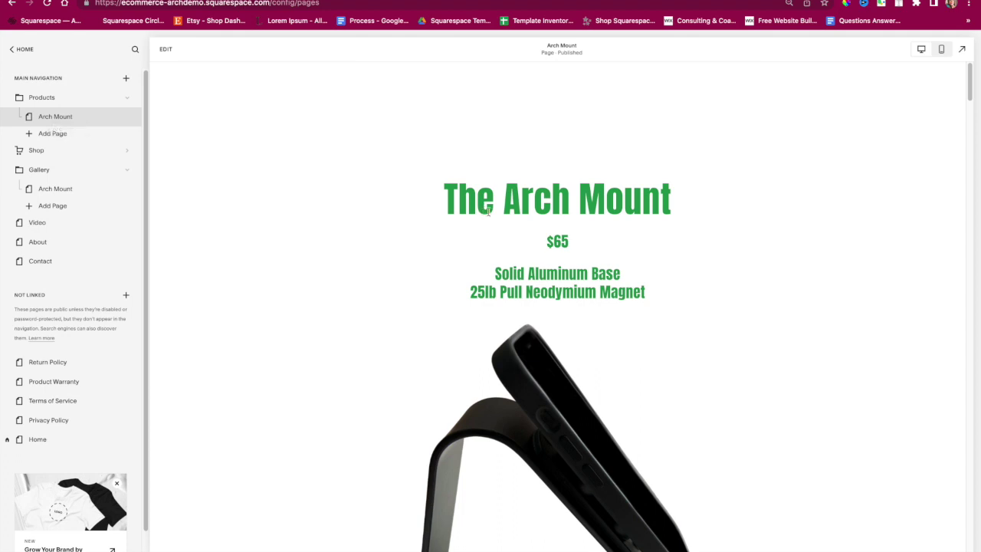
{"action": "left_click", "coordinate": [37, 151]}
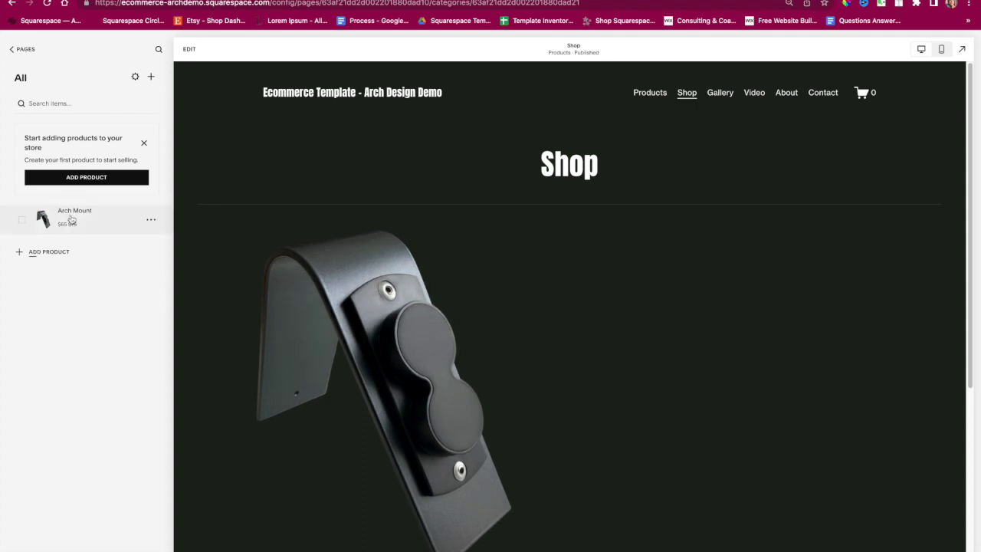
- Look over the product types offered for a new product, close them, and open the Arch Mount product for editing
{"action": "left_click", "coordinate": [51, 252]}
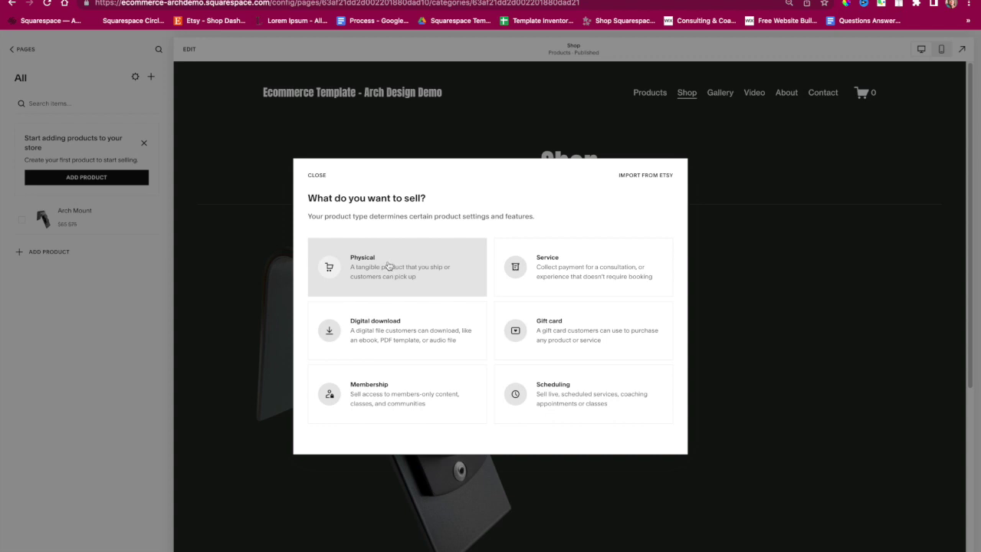
{"action": "left_click", "coordinate": [316, 176]}
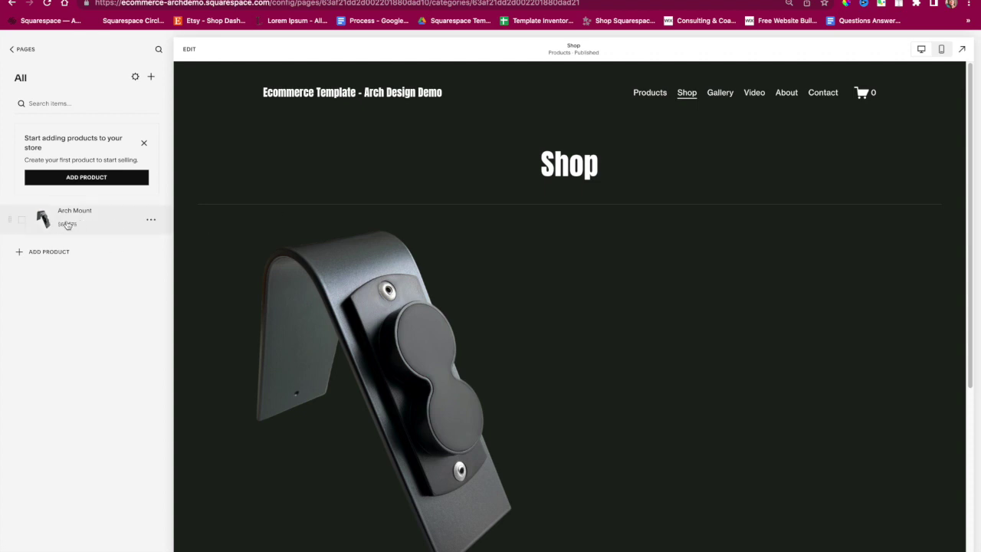
{"action": "left_click", "coordinate": [151, 222]}
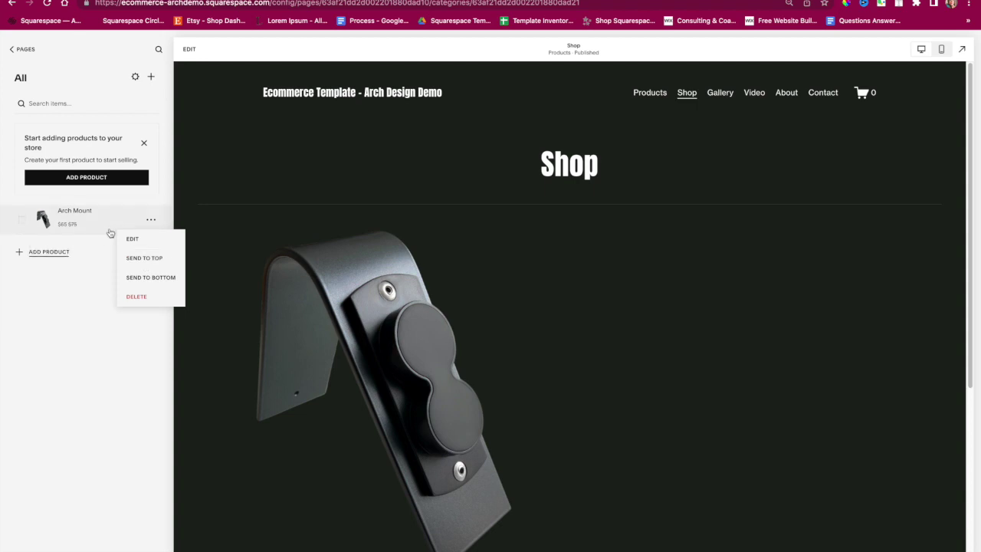
{"action": "left_click", "coordinate": [130, 239]}
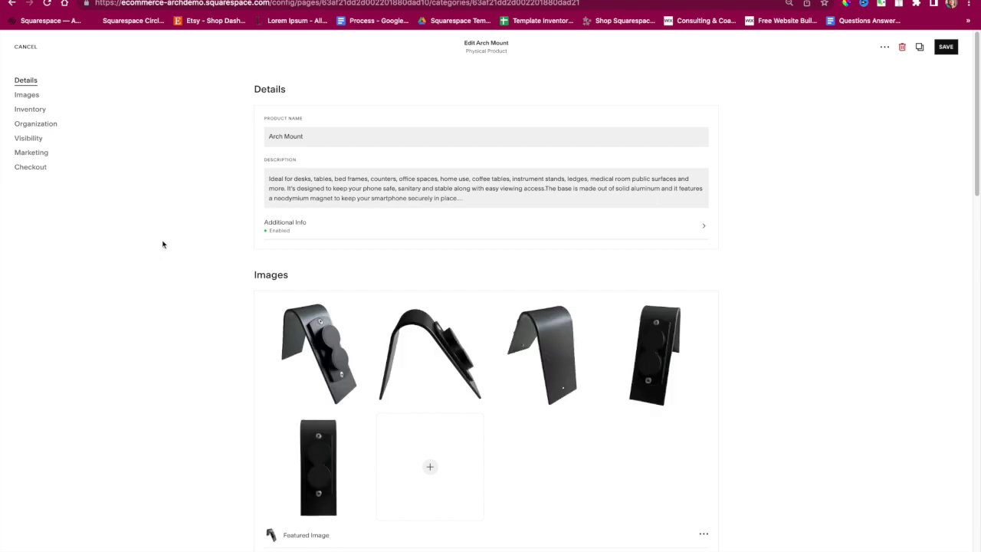
- Examine the Arch Mount product's name, description and images without changing them
{"action": "left_click", "coordinate": [312, 136]}
{"action": "left_click_drag", "start_coordinate": [337, 134], "coordinate": [229, 135]}
{"action": "triple_click", "coordinate": [398, 186]}
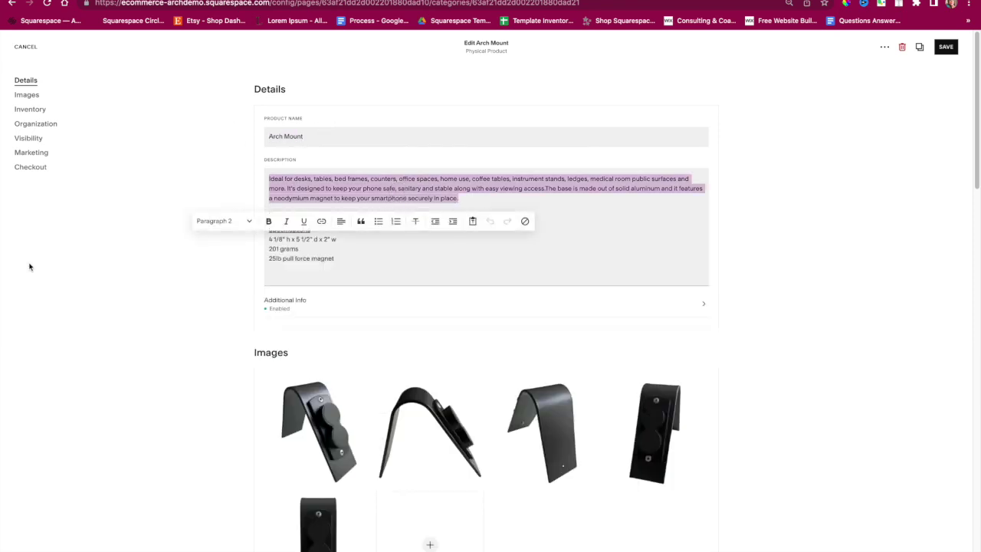
{"action": "left_click", "coordinate": [129, 254]}
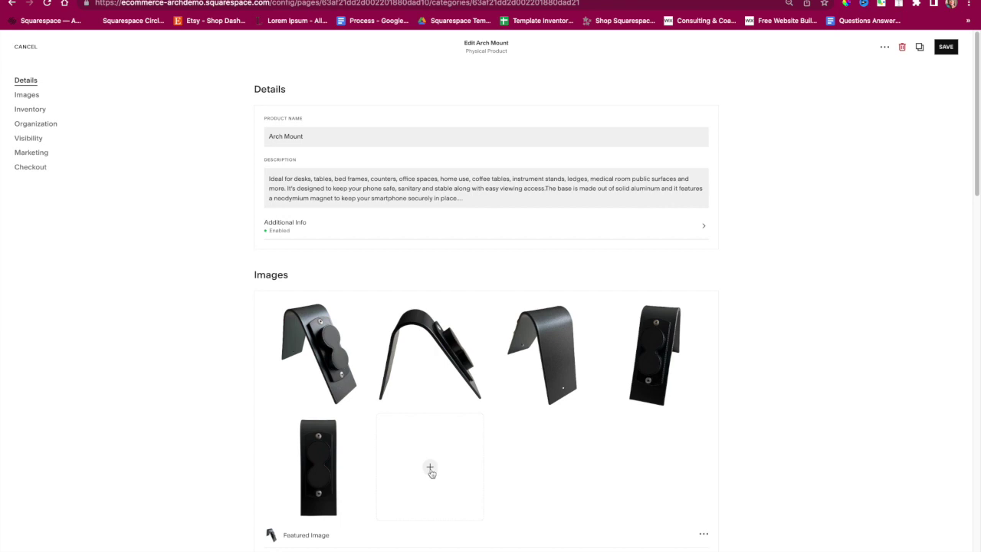
{"action": "scroll", "coordinate": [438, 411], "scroll_direction": "down", "scroll_amount": 3}
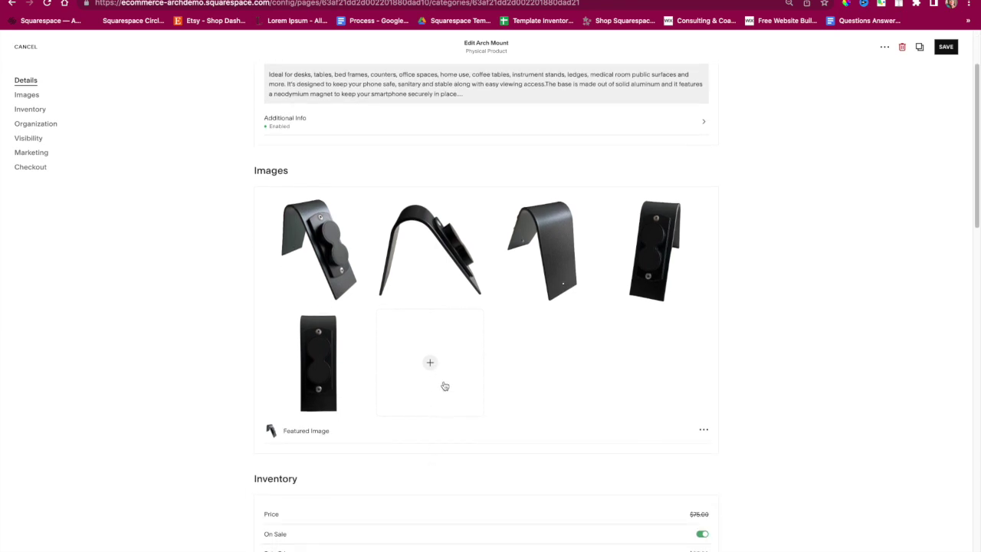
- Switch On Sale off and back on in Inventory, and examine the Price, Sale Price and SKU fields
{"action": "scroll", "coordinate": [447, 385], "scroll_direction": "down", "scroll_amount": 8}
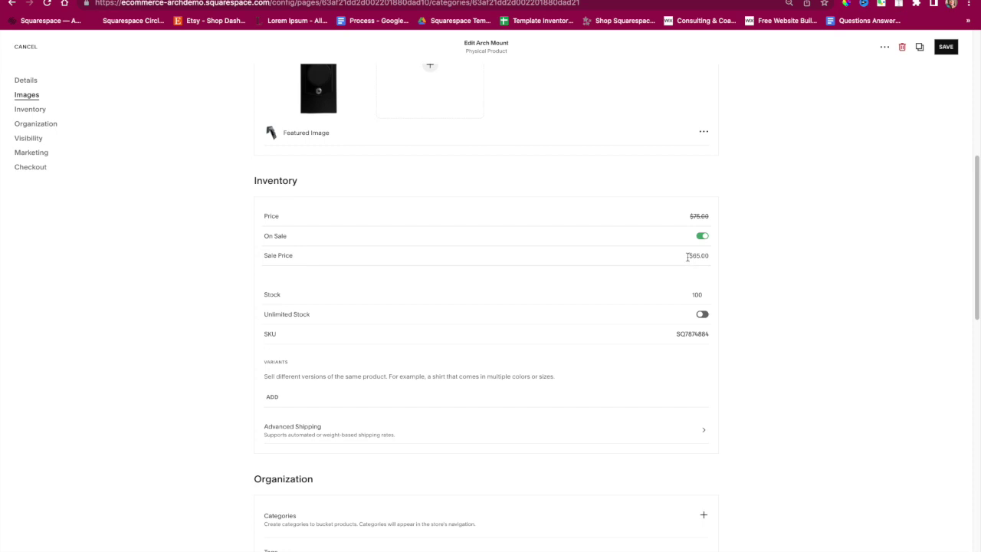
{"action": "left_click", "coordinate": [703, 237]}
{"action": "left_click", "coordinate": [702, 237]}
{"action": "left_click", "coordinate": [685, 216]}
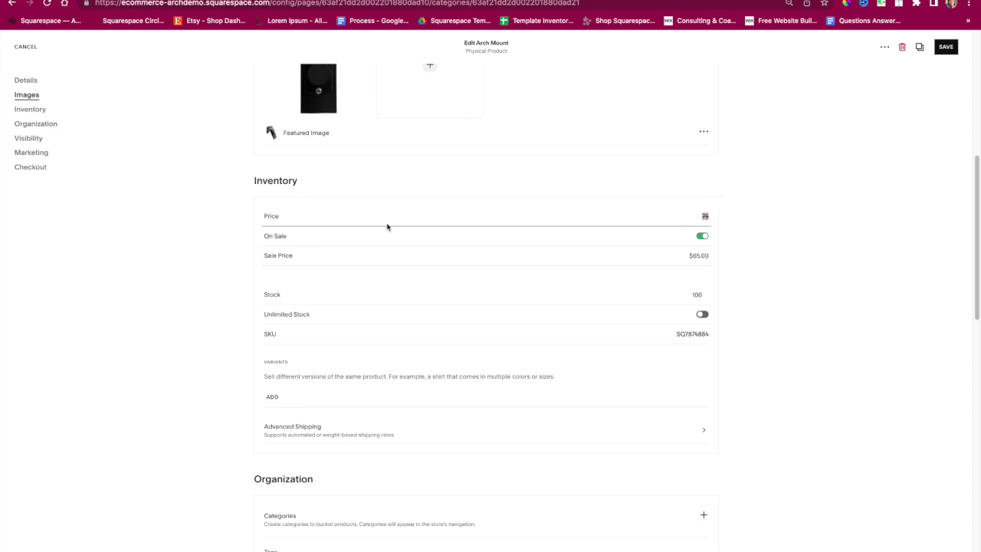
{"action": "left_click", "coordinate": [157, 234]}
{"action": "left_click", "coordinate": [696, 219]}
{"action": "left_click", "coordinate": [698, 258]}
{"action": "left_click", "coordinate": [777, 260]}
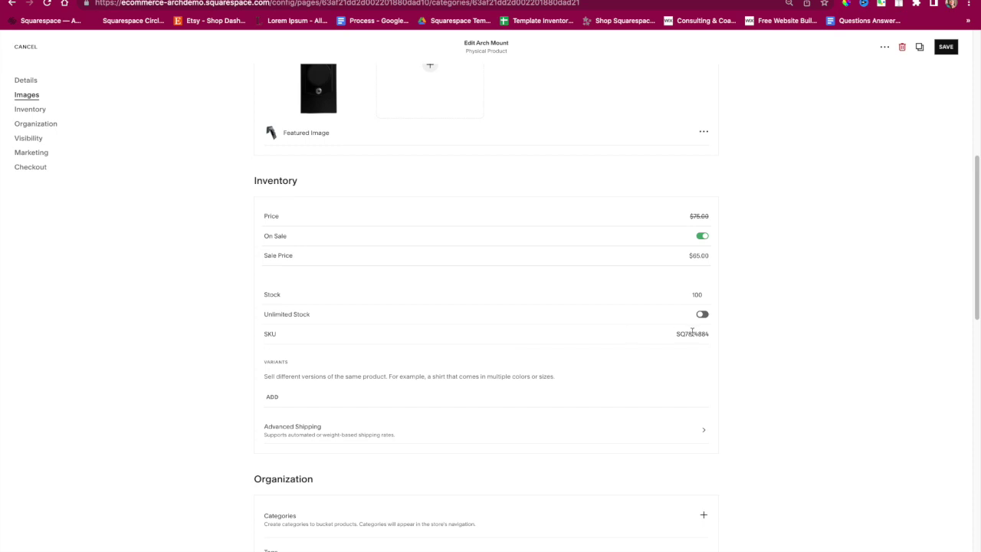
{"action": "left_click", "coordinate": [722, 335]}
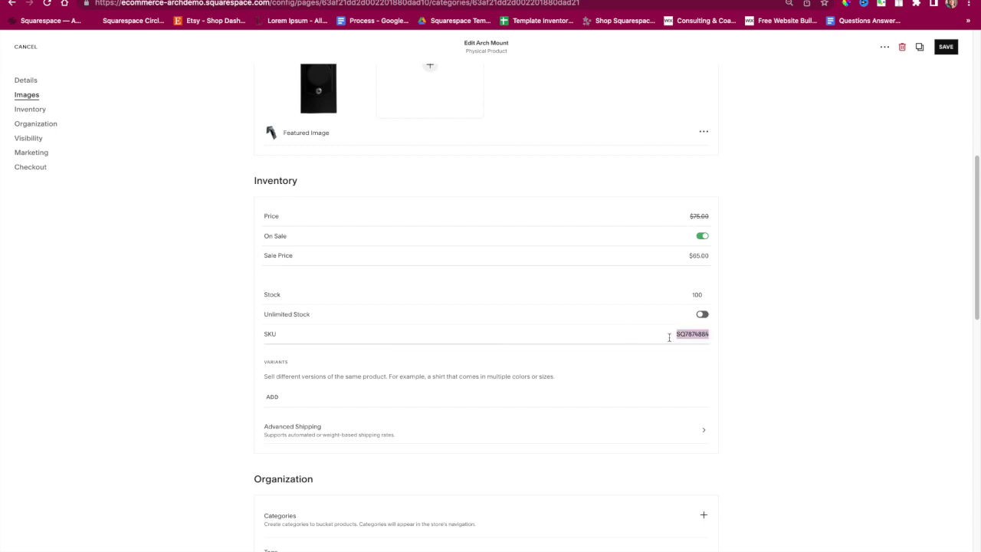
{"action": "left_click", "coordinate": [185, 396]}
- Look over the product's Tags, Visibility, Marketing and Checkout settings, and cancel editing the product
{"action": "scroll", "coordinate": [185, 396], "scroll_direction": "down", "scroll_amount": 3}
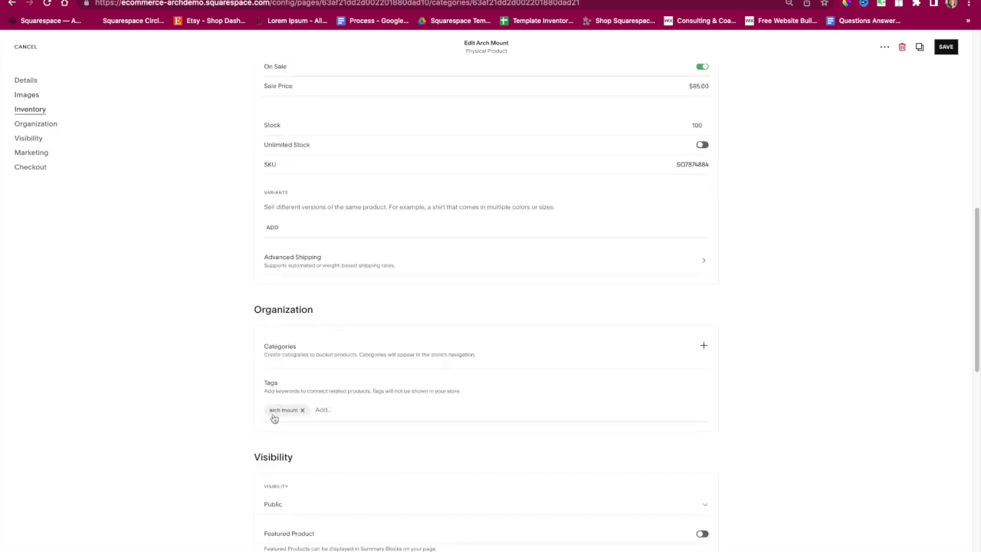
{"action": "left_click", "coordinate": [326, 410]}
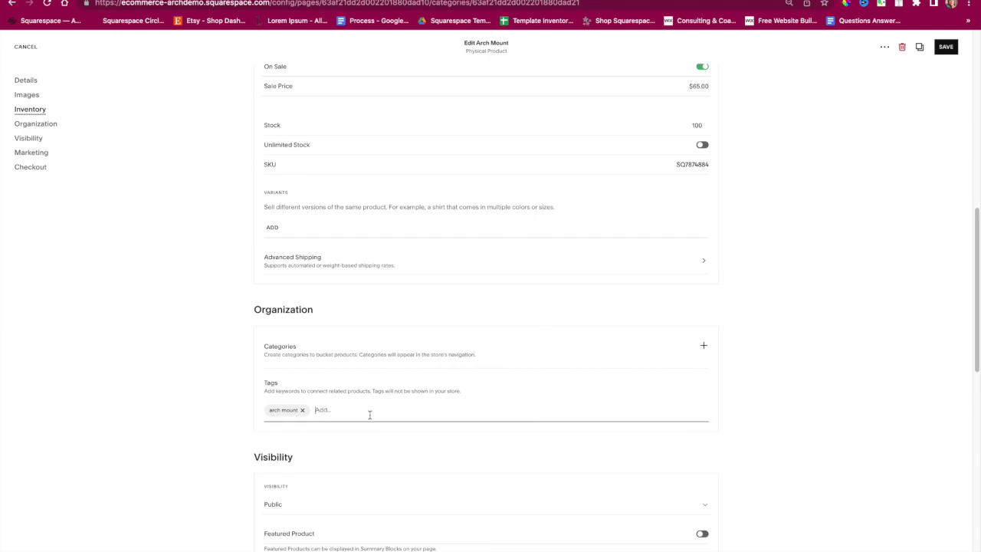
{"action": "scroll", "coordinate": [367, 416], "scroll_direction": "down", "scroll_amount": 5}
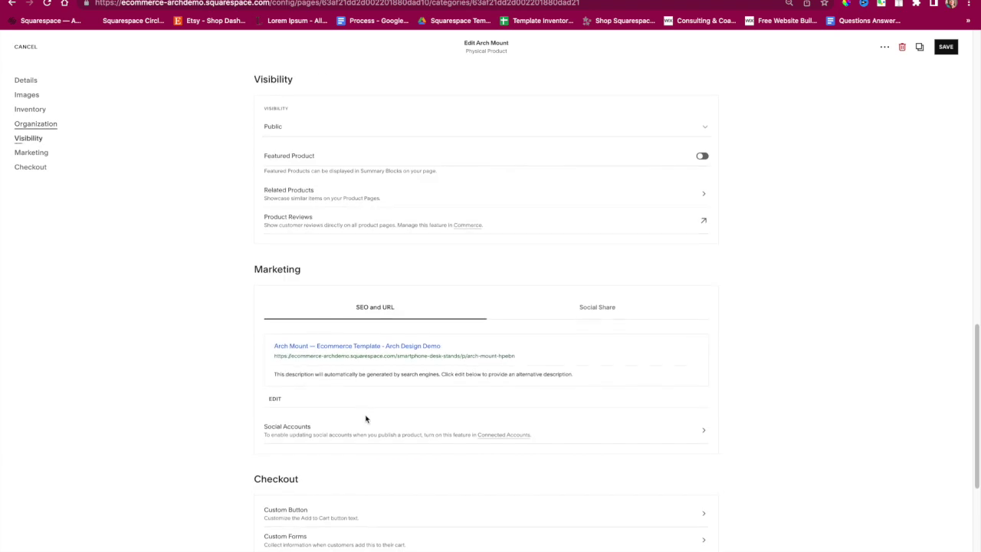
{"action": "scroll", "coordinate": [366, 418], "scroll_direction": "down", "scroll_amount": 2}
{"action": "scroll", "coordinate": [367, 424], "scroll_direction": "up", "scroll_amount": 2}
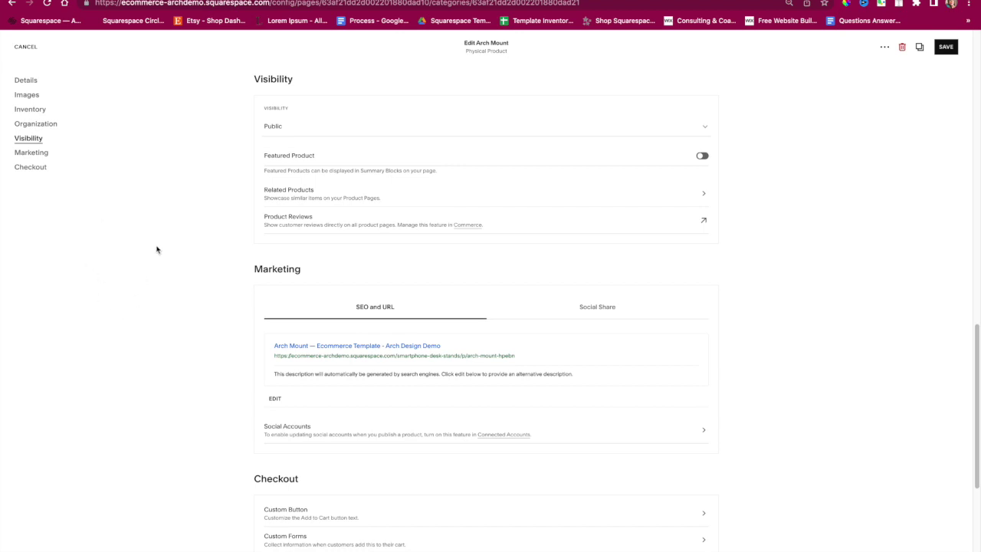
{"action": "scroll", "coordinate": [319, 320], "scroll_direction": "up", "scroll_amount": 15}
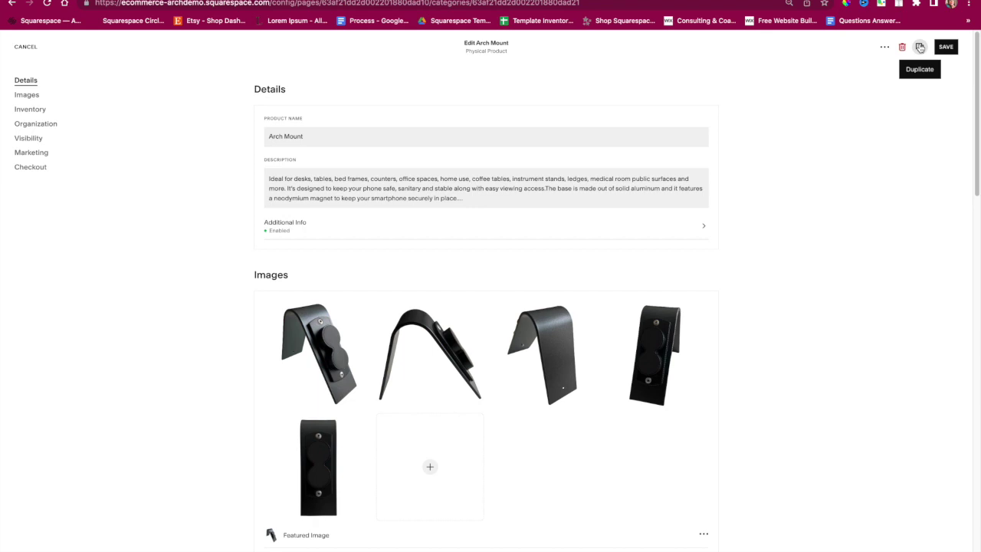
{"action": "left_click", "coordinate": [23, 49]}
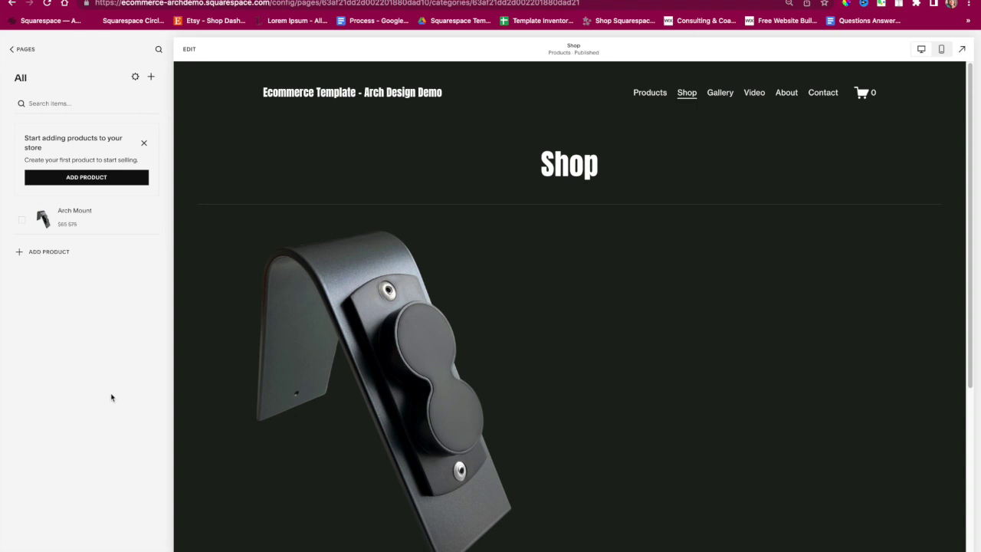
- Look over the Shop page, open the Arch Mount product page, and examine its images and Features section
{"action": "scroll", "coordinate": [590, 397], "scroll_direction": "down", "scroll_amount": 3}
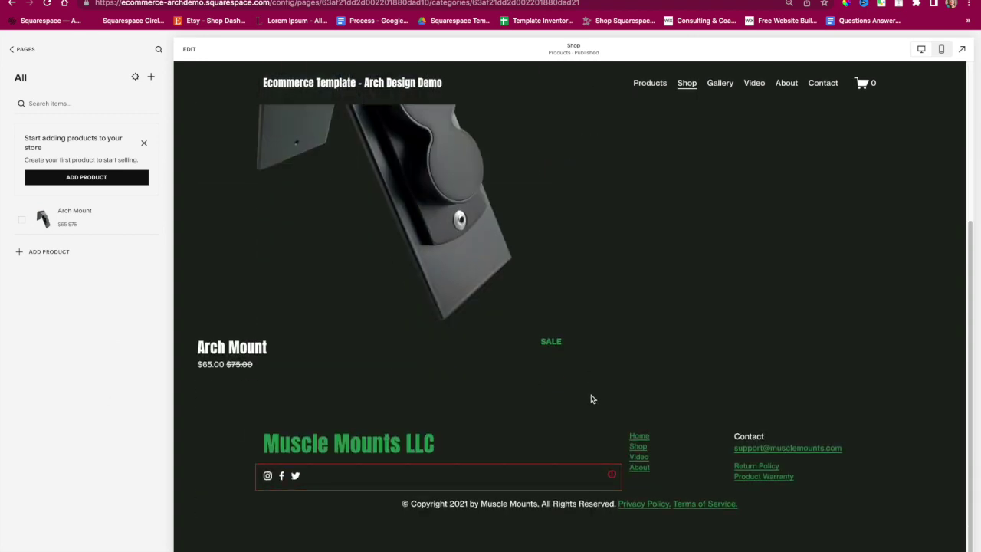
{"action": "scroll", "coordinate": [592, 397], "scroll_direction": "up", "scroll_amount": 5}
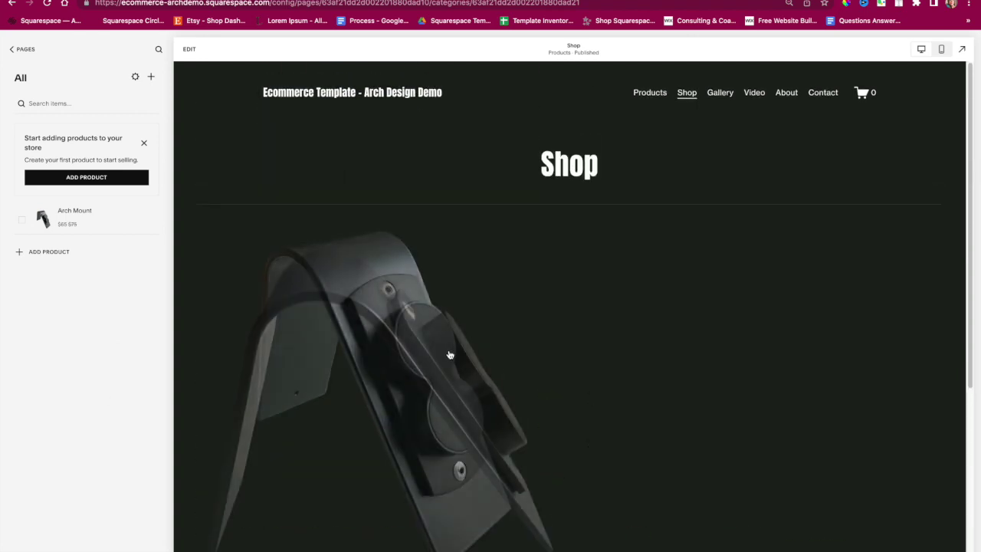
{"action": "left_click", "coordinate": [431, 349]}
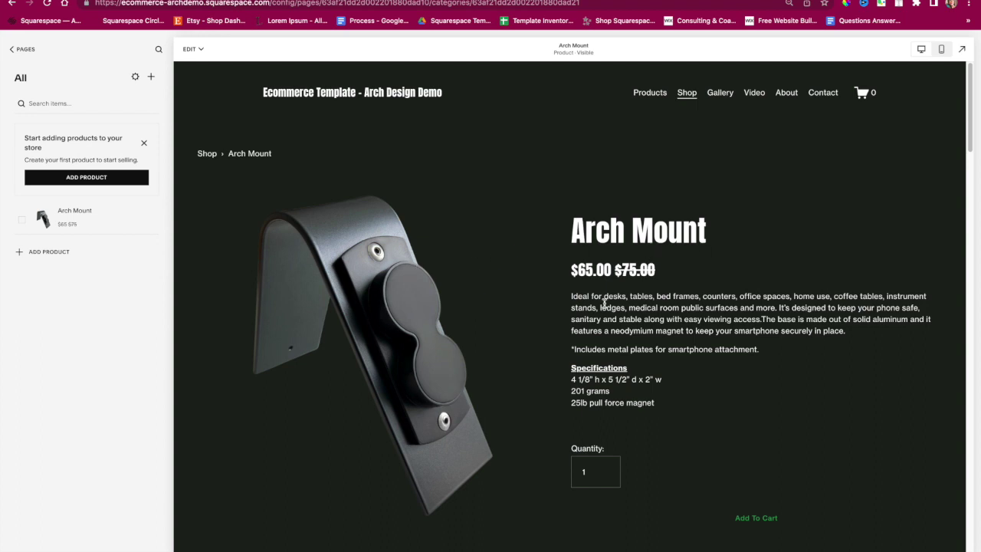
{"action": "scroll", "coordinate": [604, 304], "scroll_direction": "down", "scroll_amount": 3}
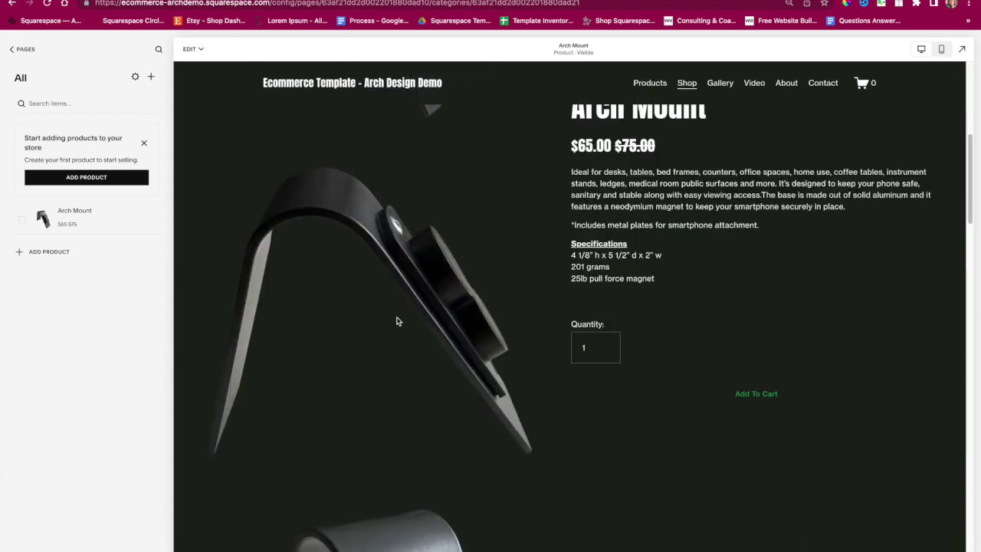
{"action": "scroll", "coordinate": [396, 321], "scroll_direction": "down", "scroll_amount": 10}
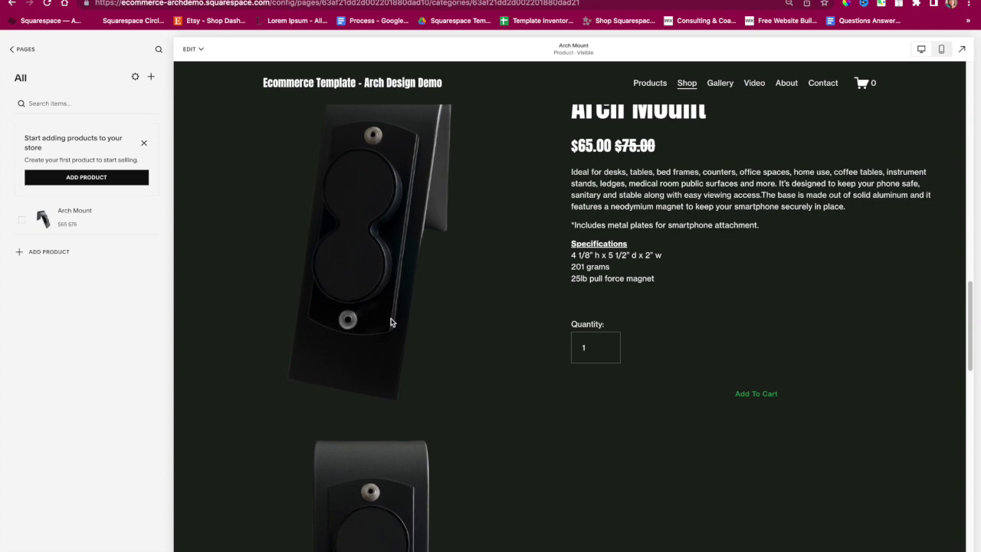
{"action": "scroll", "coordinate": [390, 323], "scroll_direction": "down", "scroll_amount": 5}
{"action": "scroll", "coordinate": [389, 323], "scroll_direction": "up", "scroll_amount": 3}
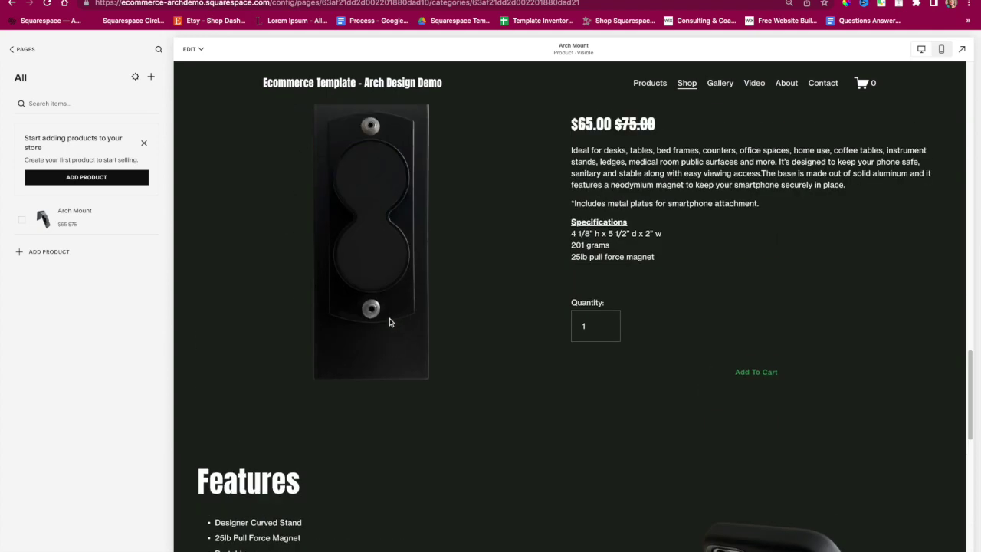
{"action": "scroll", "coordinate": [389, 322], "scroll_direction": "down", "scroll_amount": 5}
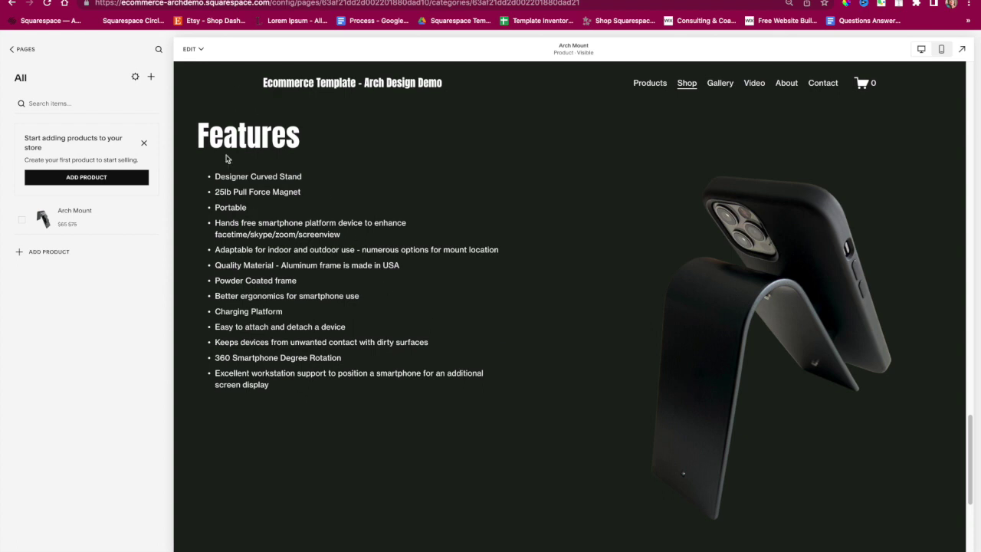
{"action": "left_click", "coordinate": [191, 49]}
{"action": "left_click", "coordinate": [186, 77]}
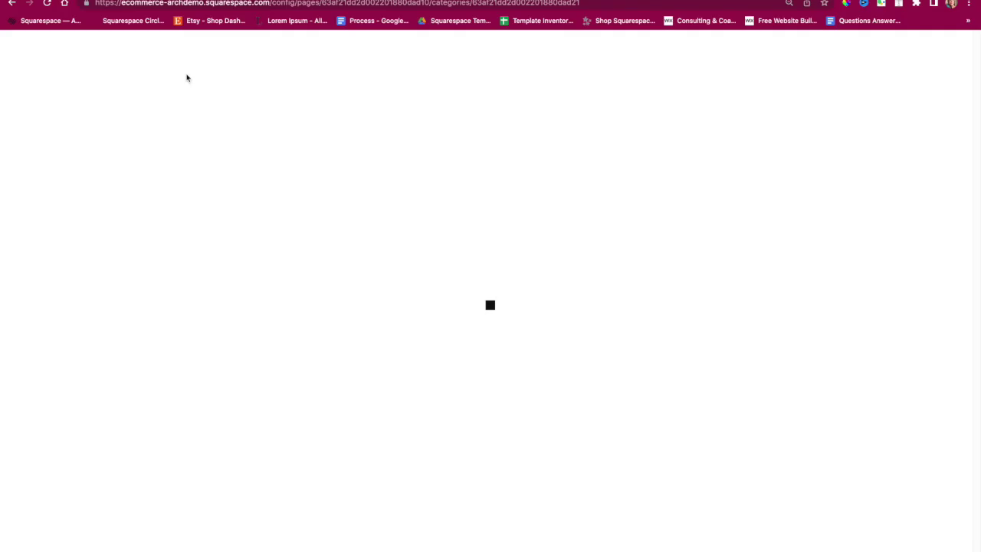
{"action": "scroll", "coordinate": [390, 248], "scroll_direction": "down", "scroll_amount": 10}
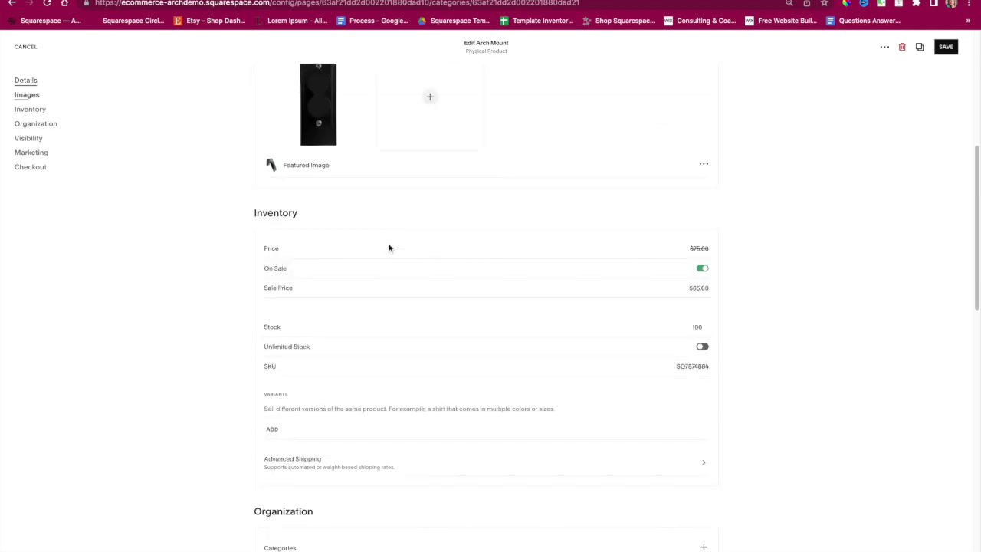
{"action": "scroll", "coordinate": [390, 248], "scroll_direction": "up", "scroll_amount": 10}
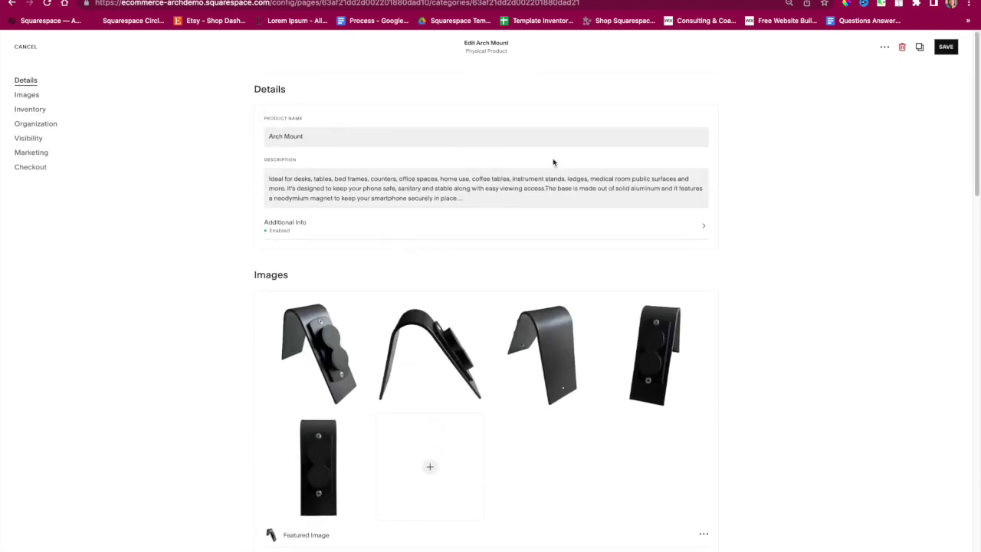
{"action": "left_click", "coordinate": [19, 49]}
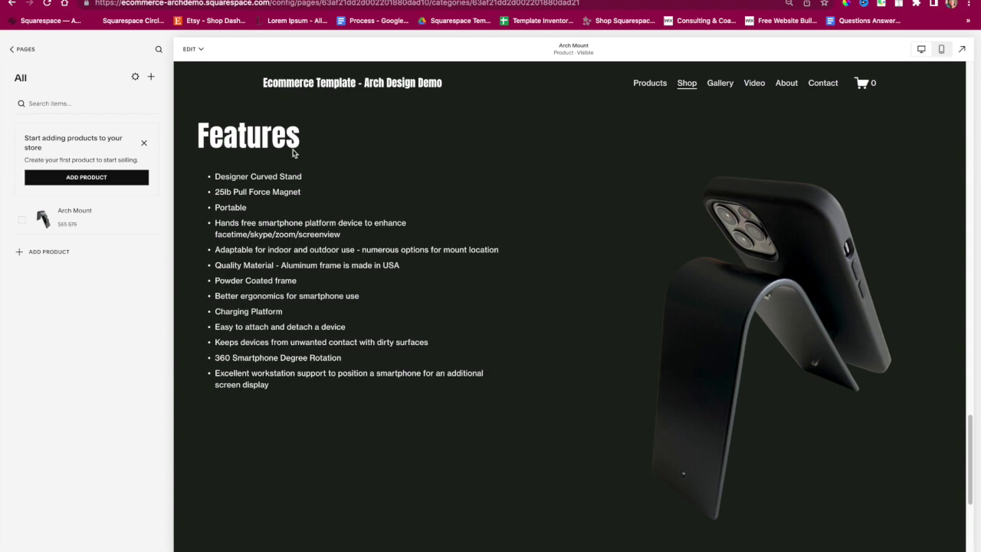
- Look over the Arch Mount product page's footer and open the page's design for editing
{"action": "left_click", "coordinate": [189, 48]}
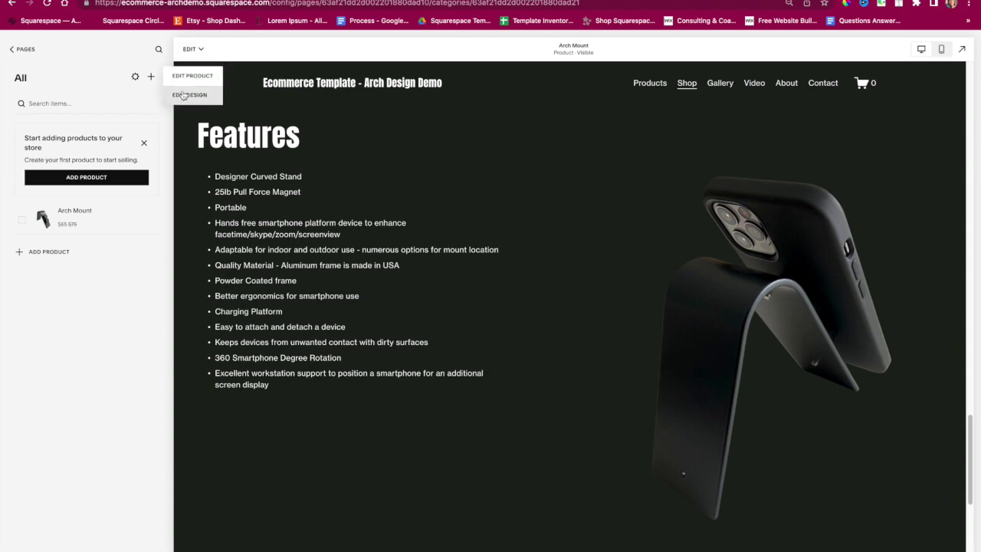
{"action": "scroll", "coordinate": [793, 437], "scroll_direction": "down", "scroll_amount": 4}
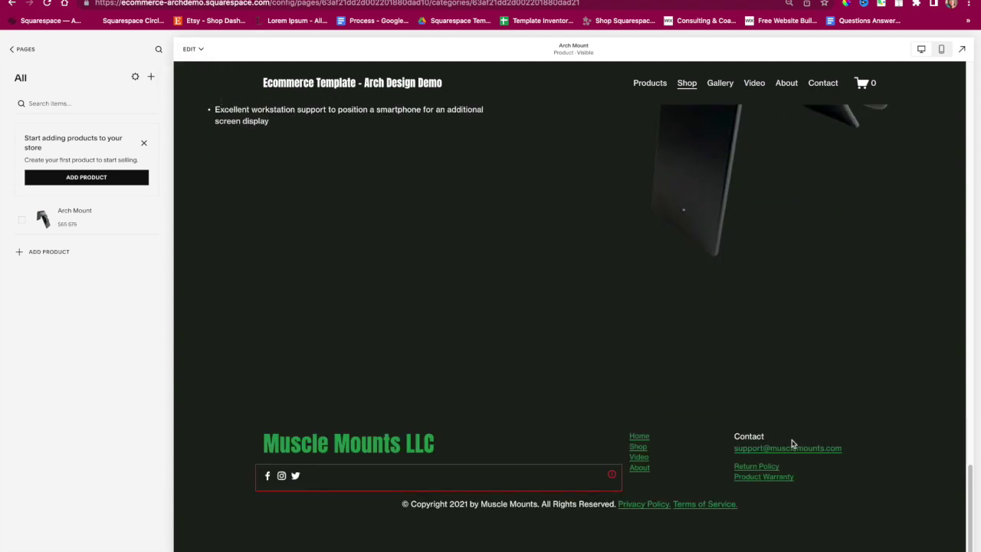
{"action": "scroll", "coordinate": [470, 396], "scroll_direction": "up", "scroll_amount": 6}
{"action": "scroll", "coordinate": [469, 395], "scroll_direction": "up", "scroll_amount": 5}
{"action": "left_click", "coordinate": [191, 49]}
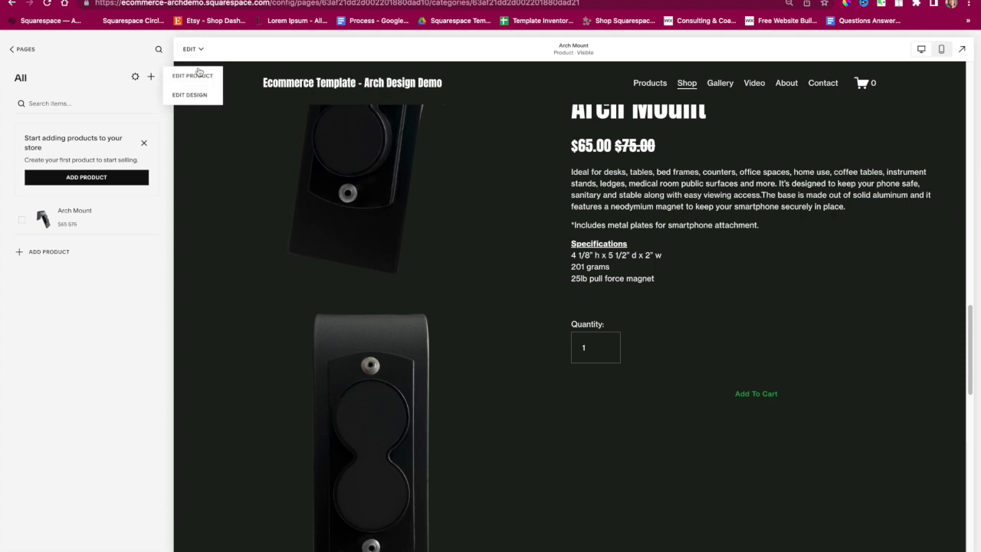
{"action": "left_click", "coordinate": [190, 97]}
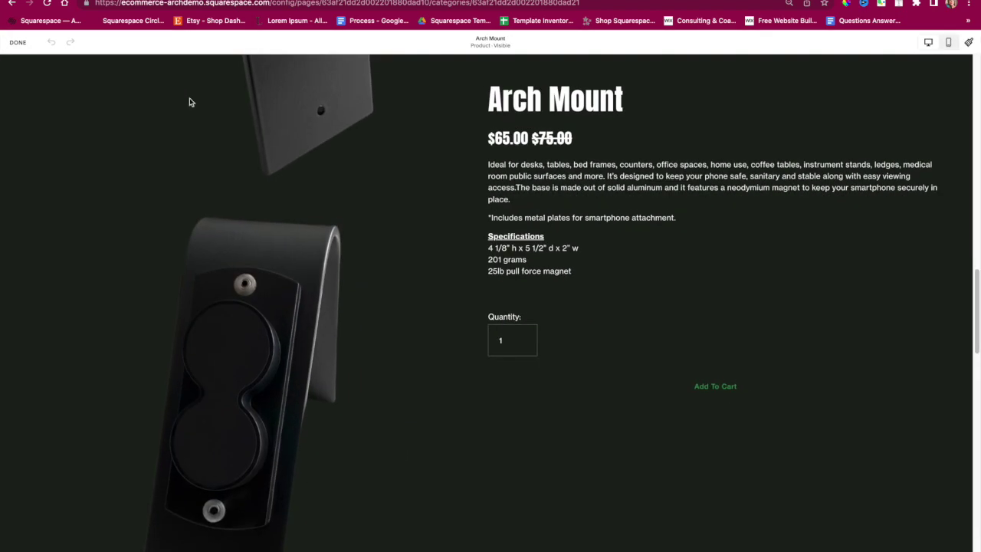
- Look over the Arch Mount product page and open the format settings of its product section
{"action": "scroll", "coordinate": [549, 350], "scroll_direction": "down", "scroll_amount": 3}
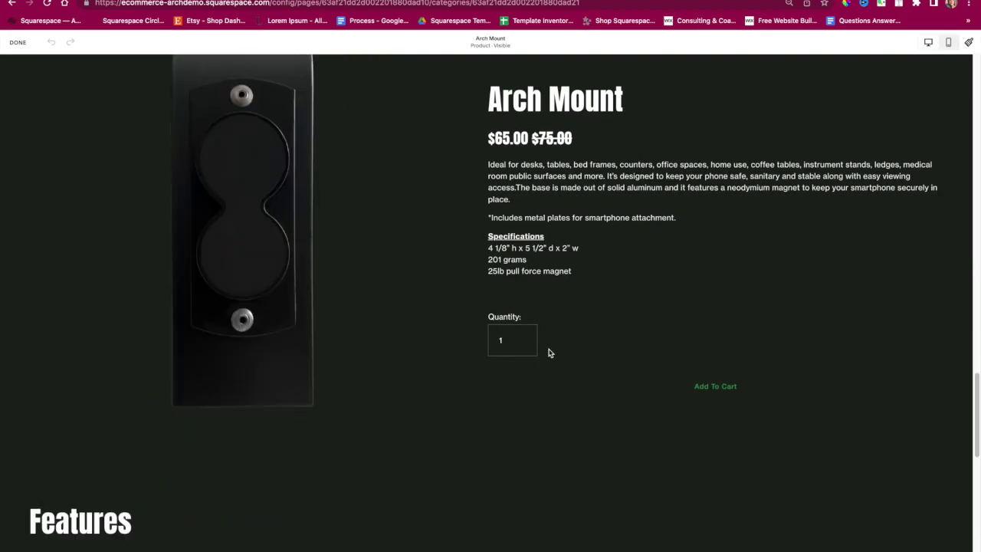
{"action": "scroll", "coordinate": [331, 309], "scroll_direction": "up", "scroll_amount": 5}
{"action": "scroll", "coordinate": [330, 309], "scroll_direction": "up", "scroll_amount": 5}
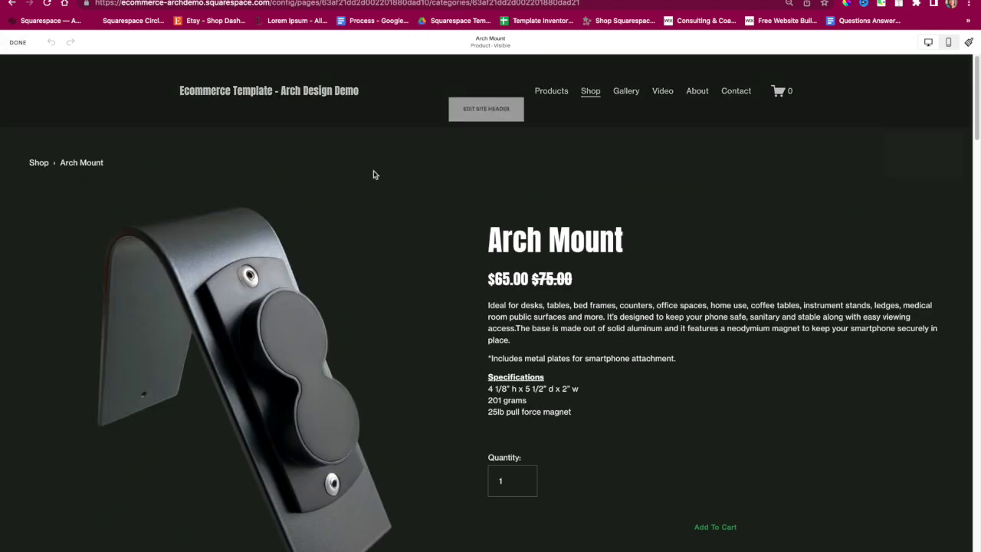
{"action": "mouse_move", "coordinate": [969, 166]}
{"action": "mouse_move", "coordinate": [887, 230]}
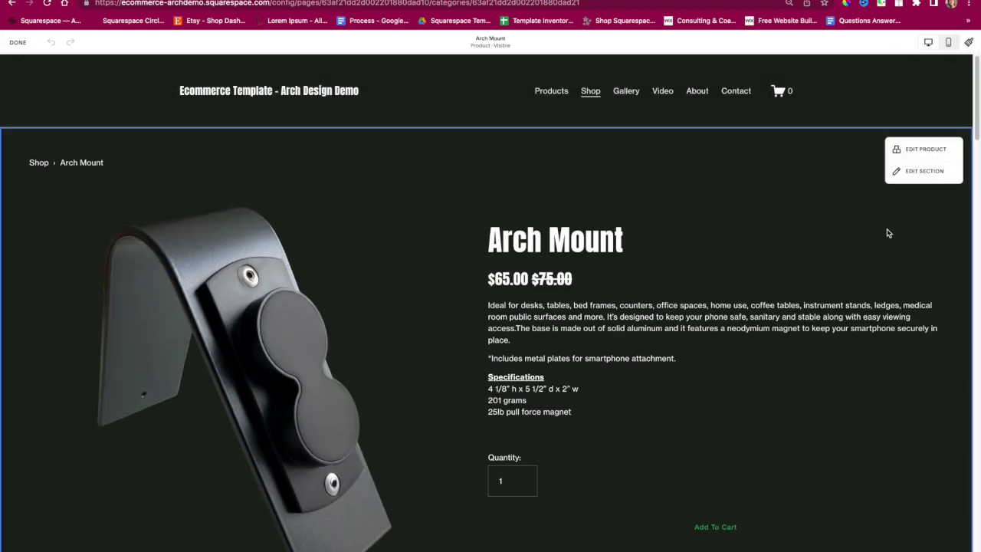
{"action": "left_click", "coordinate": [914, 177]}
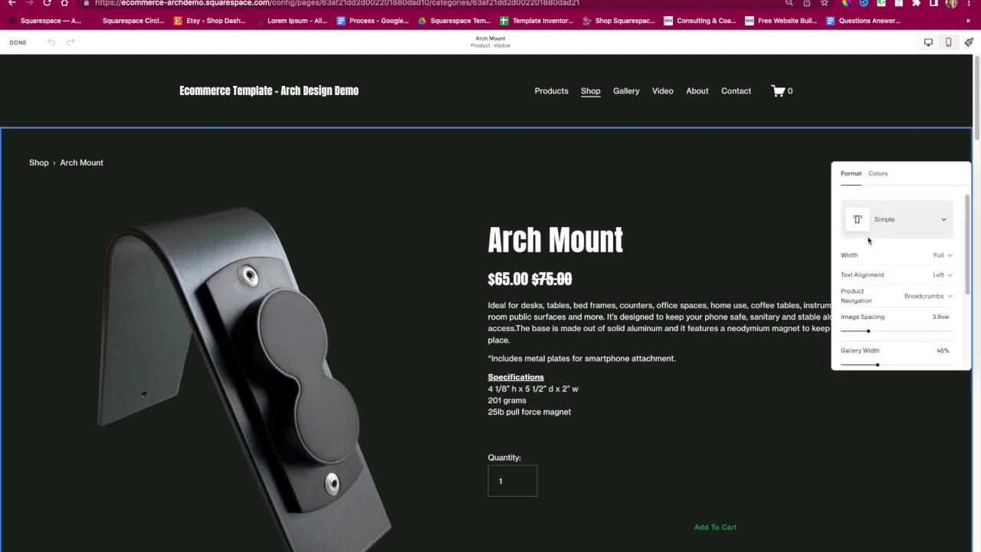
- Try the Wrap and Full layouts for the product section and look over the product details in the Full layout
{"action": "left_click", "coordinate": [943, 224]}
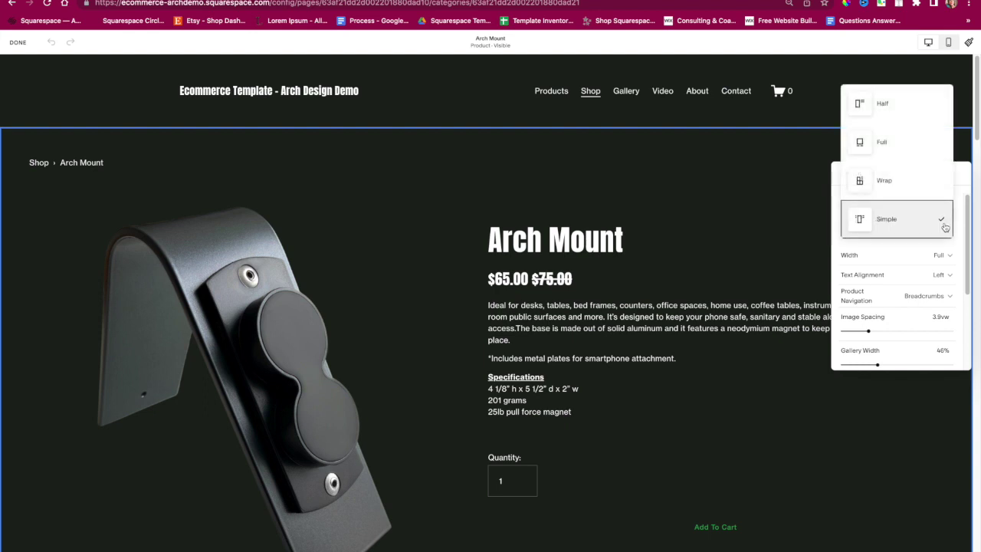
{"action": "left_click", "coordinate": [911, 180]}
{"action": "left_click", "coordinate": [943, 222]}
{"action": "left_click", "coordinate": [927, 181]}
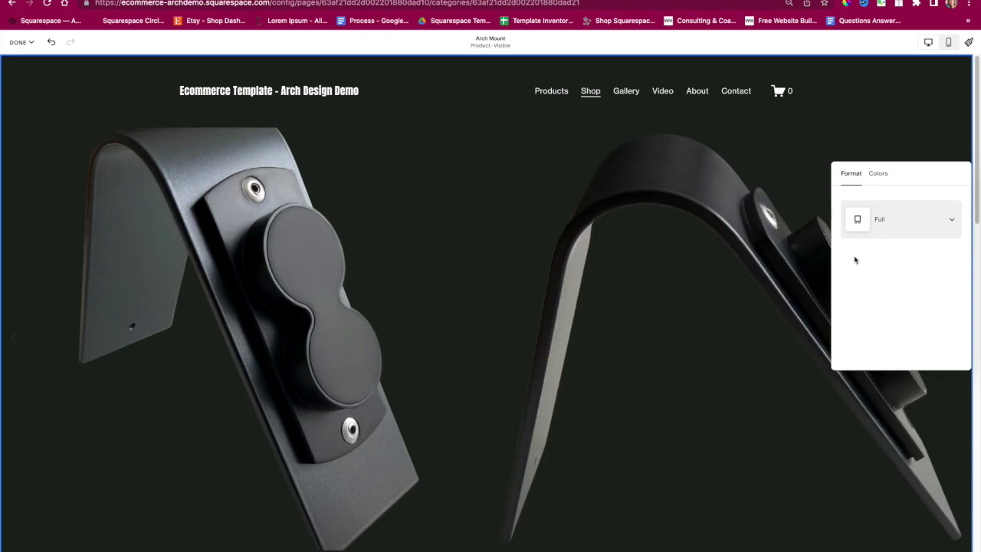
{"action": "scroll", "coordinate": [667, 404], "scroll_direction": "down", "scroll_amount": 10}
{"action": "scroll", "coordinate": [666, 407], "scroll_direction": "up", "scroll_amount": 10}
{"action": "scroll", "coordinate": [666, 406], "scroll_direction": "down", "scroll_amount": 15}
{"action": "scroll", "coordinate": [668, 407], "scroll_direction": "up", "scroll_amount": 10}
- Switch the product section to the Half layout and look over the page down to the footer
{"action": "left_click", "coordinate": [952, 220]}
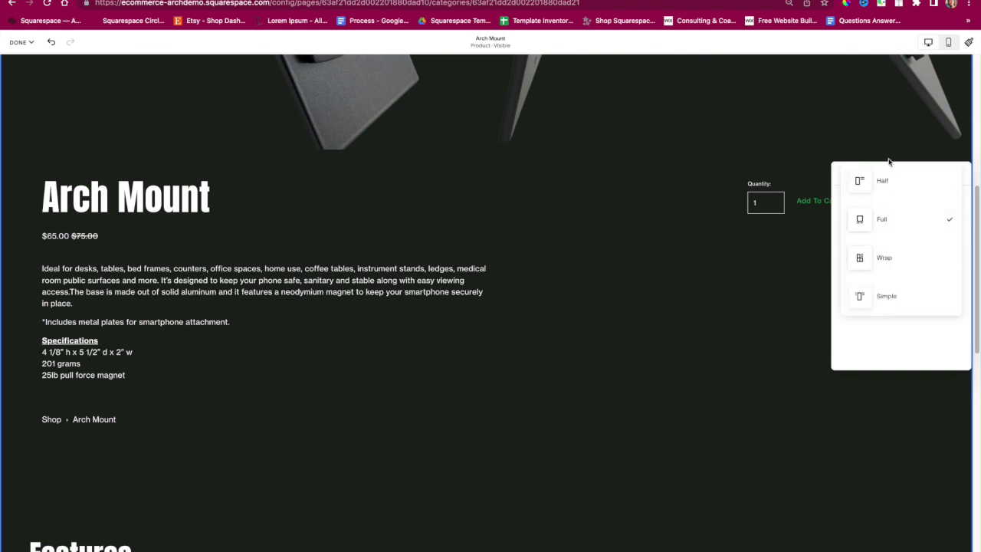
{"action": "left_click", "coordinate": [890, 190]}
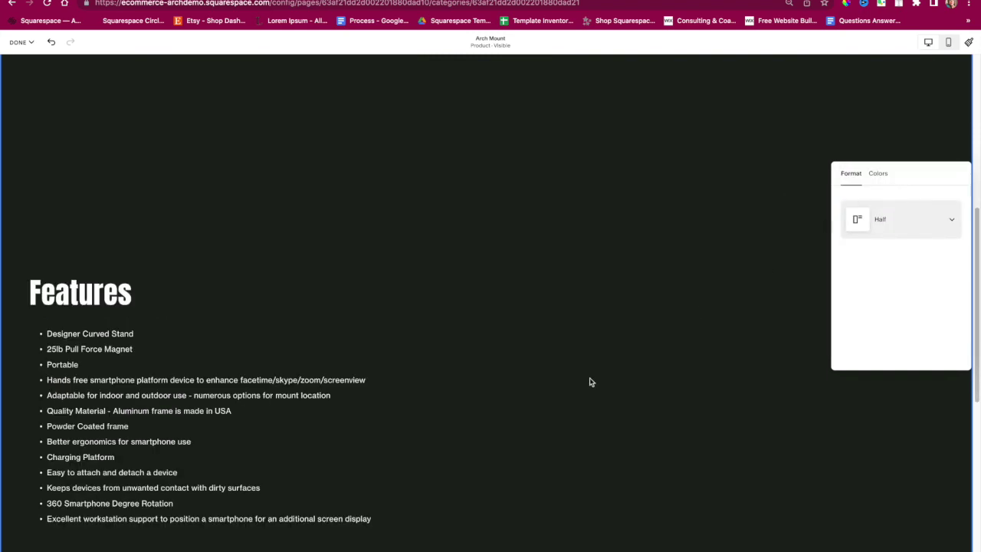
{"action": "scroll", "coordinate": [602, 356], "scroll_direction": "down", "scroll_amount": 6}
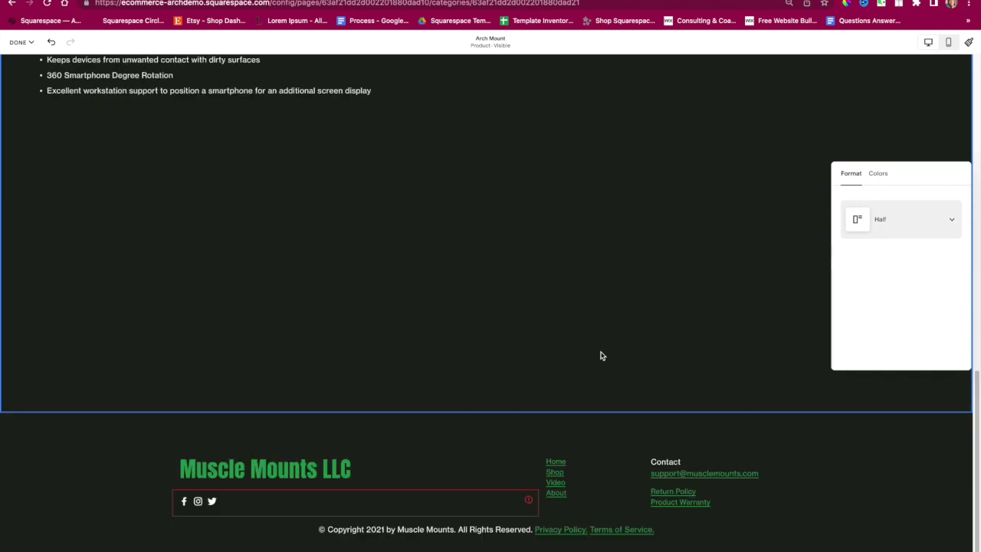
{"action": "scroll", "coordinate": [601, 356], "scroll_direction": "up", "scroll_amount": 10}
{"action": "scroll", "coordinate": [602, 356], "scroll_direction": "down", "scroll_amount": 5}
{"action": "scroll", "coordinate": [602, 355], "scroll_direction": "up", "scroll_amount": 5}
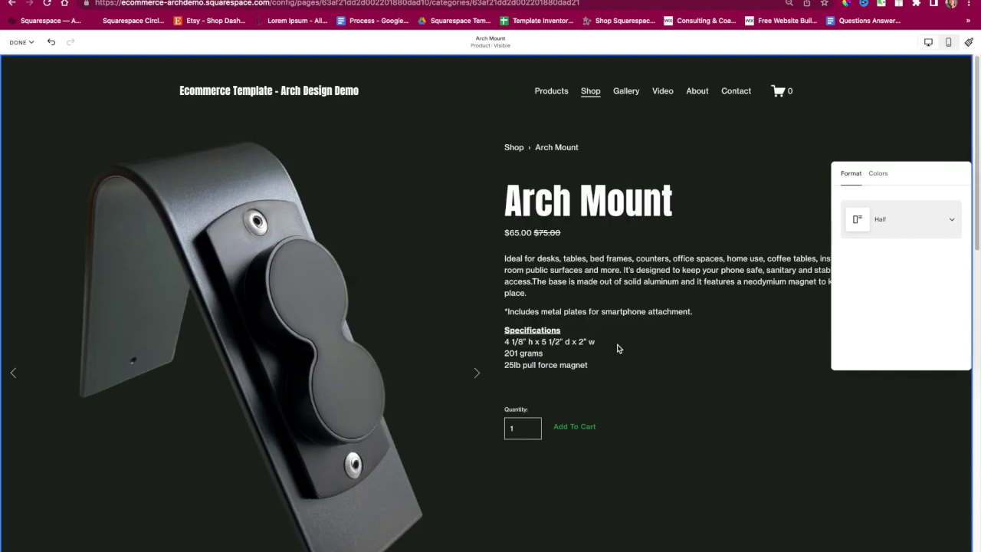
- Set the product section back to the Simple layout and exit editing, discarding the changes
{"action": "left_click", "coordinate": [951, 220]}
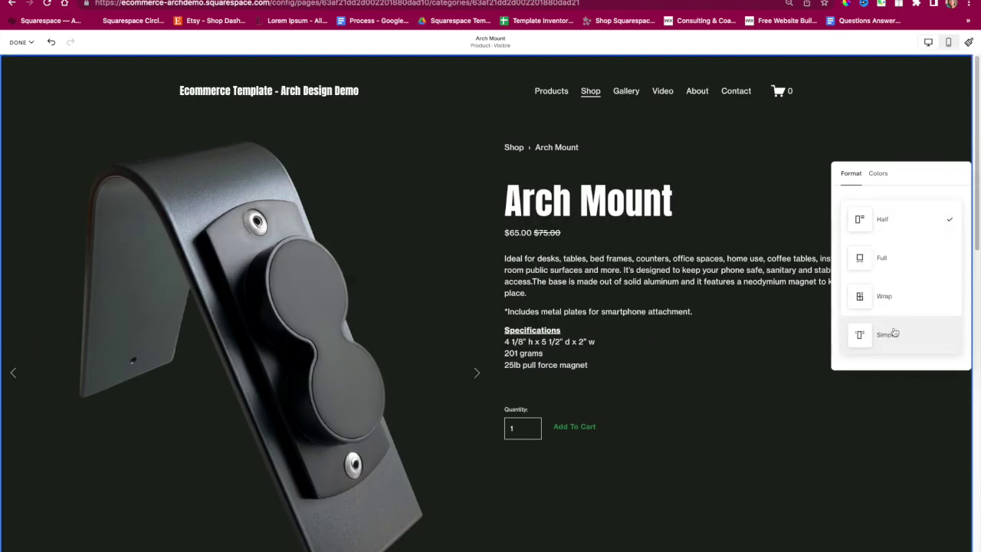
{"action": "left_click", "coordinate": [891, 332]}
{"action": "left_click", "coordinate": [21, 42]}
{"action": "left_click", "coordinate": [23, 84]}
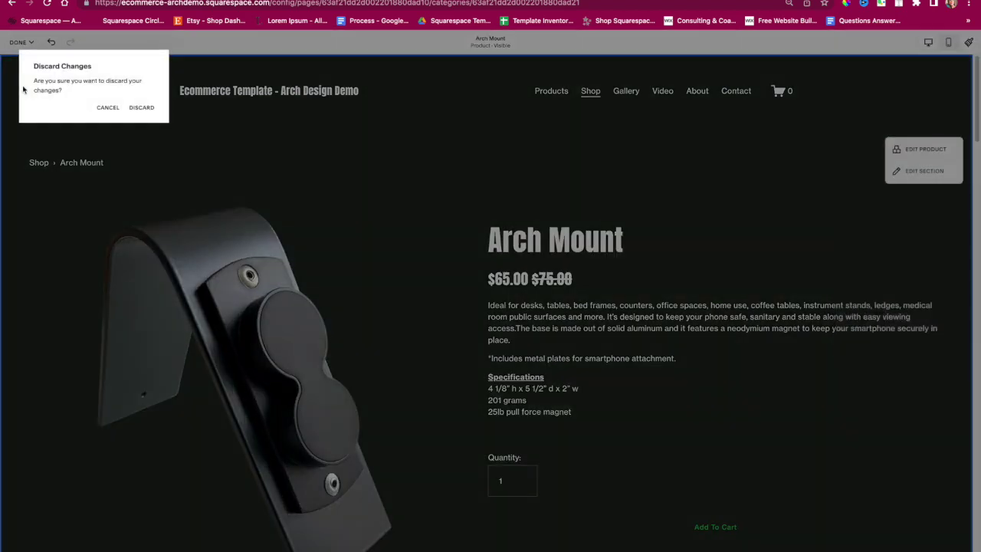
{"action": "left_click", "coordinate": [141, 107]}
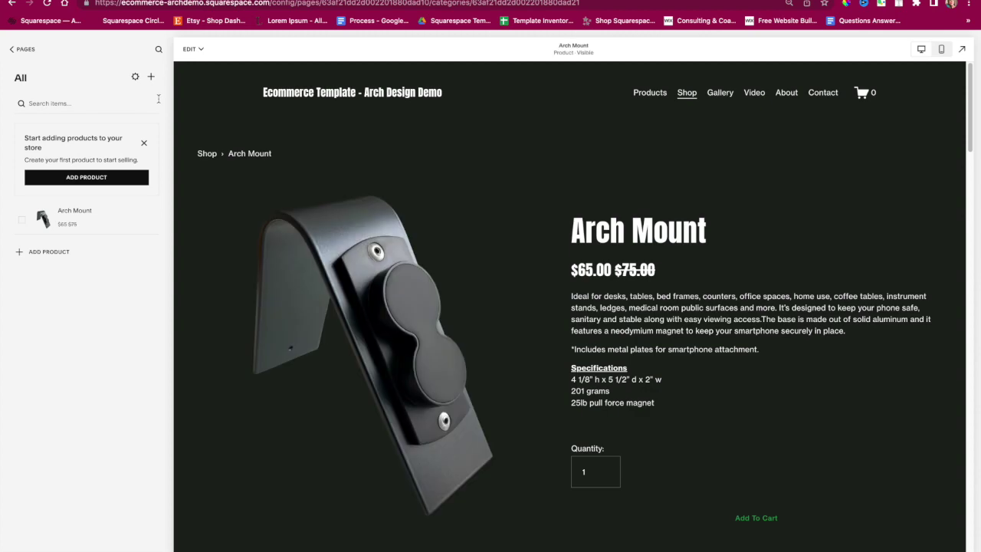
- Open the Arch Mount page in the Gallery folder and examine its header banner and In the Kitchen section
{"action": "mouse_move", "coordinate": [708, 104]}
{"action": "left_click", "coordinate": [19, 49]}
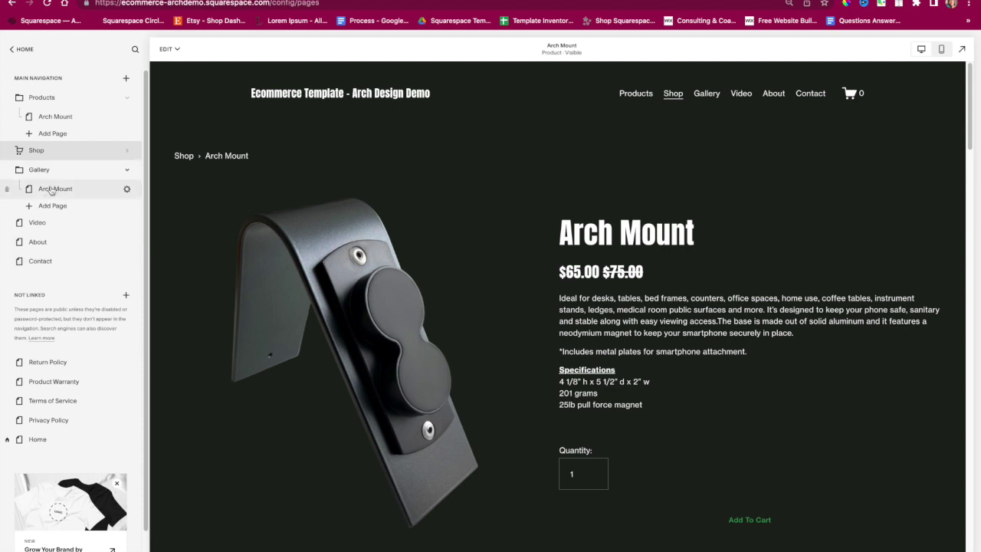
{"action": "left_click", "coordinate": [51, 190]}
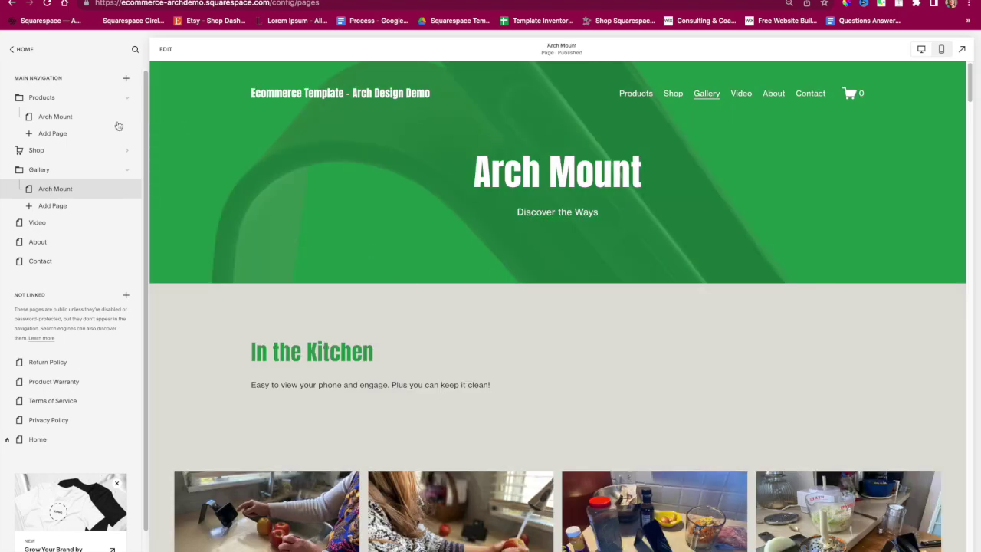
{"action": "scroll", "coordinate": [495, 241], "scroll_direction": "down", "scroll_amount": 5}
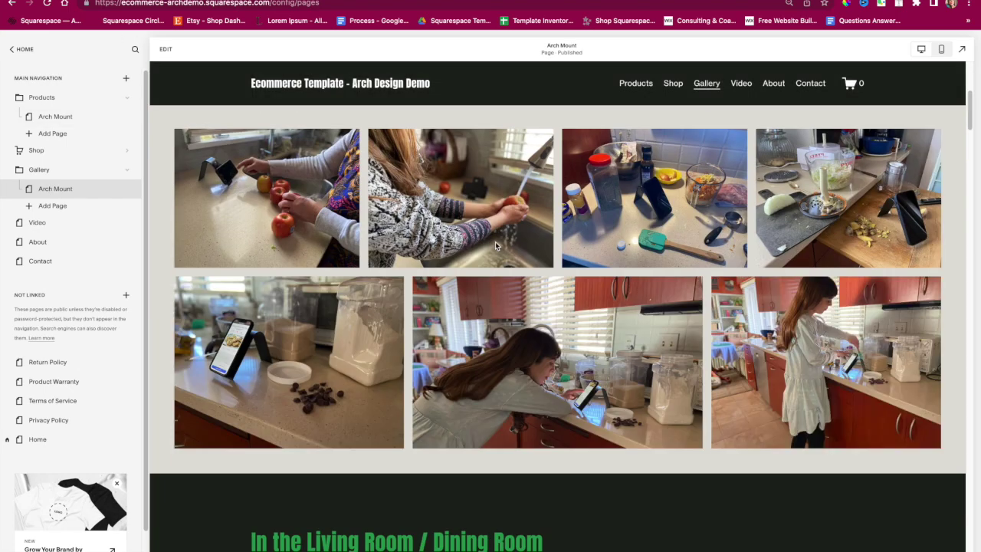
{"action": "scroll", "coordinate": [495, 241], "scroll_direction": "up", "scroll_amount": 3}
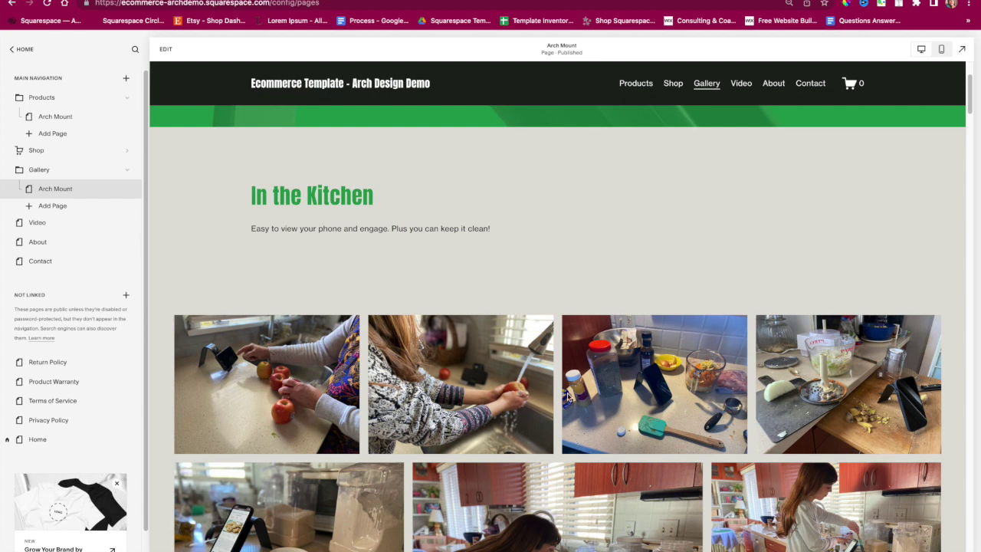
{"action": "scroll", "coordinate": [337, 297], "scroll_direction": "up", "scroll_amount": 3}
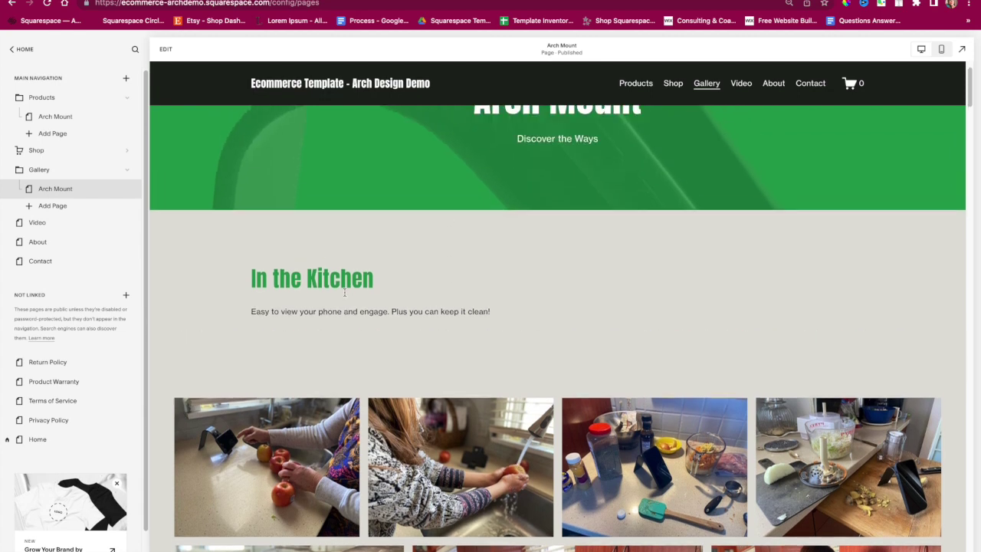
{"action": "scroll", "coordinate": [322, 299], "scroll_direction": "up", "scroll_amount": 1}
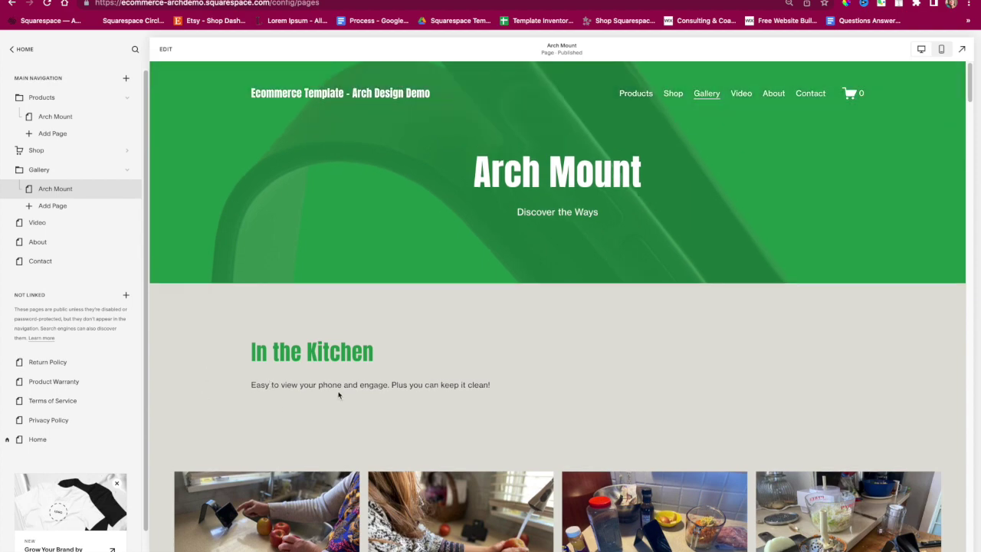
- Look through the gallery page's remaining photo sections, from In the Living Room / Dining Room to the studio photos
{"action": "scroll", "coordinate": [442, 406], "scroll_direction": "down", "scroll_amount": 7}
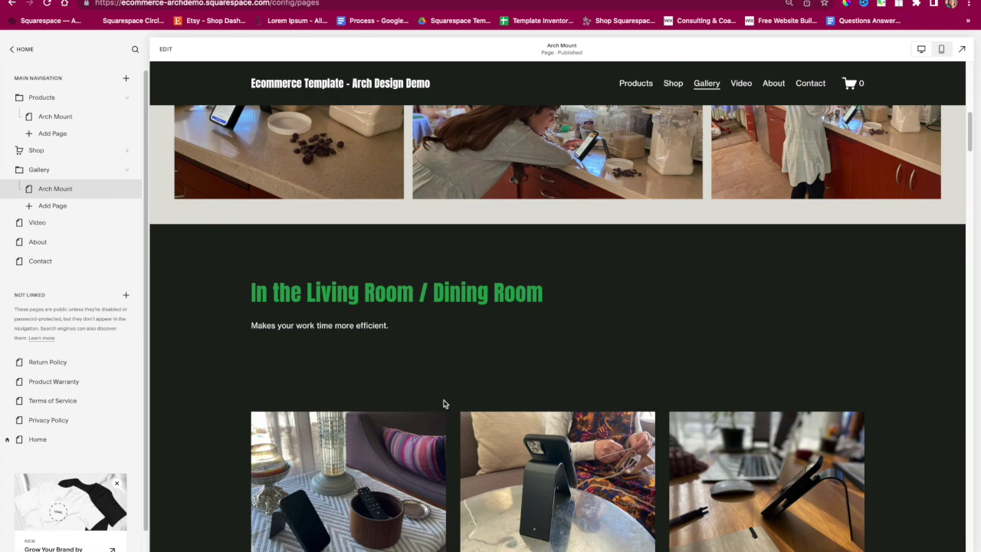
{"action": "scroll", "coordinate": [443, 403], "scroll_direction": "down", "scroll_amount": 5}
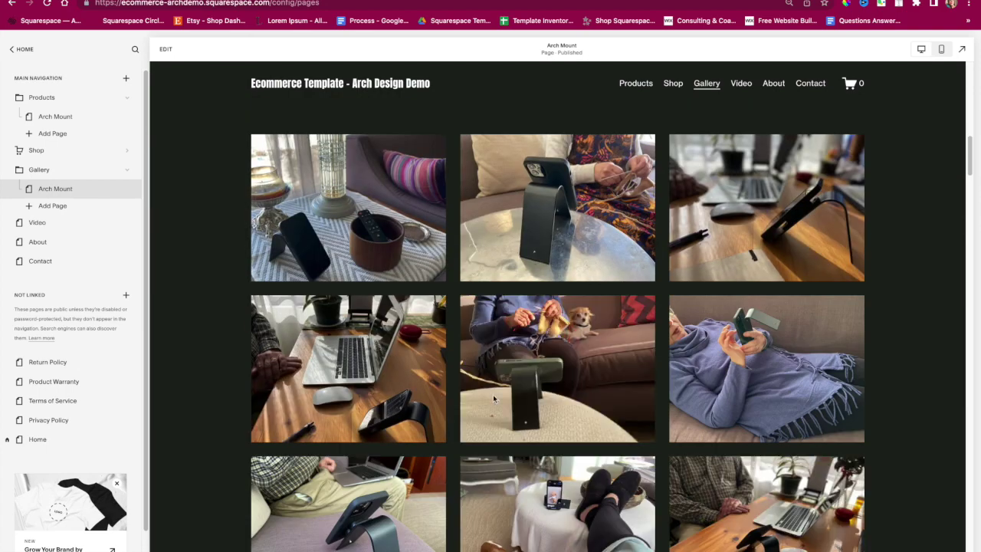
{"action": "scroll", "coordinate": [477, 400], "scroll_direction": "down", "scroll_amount": 10}
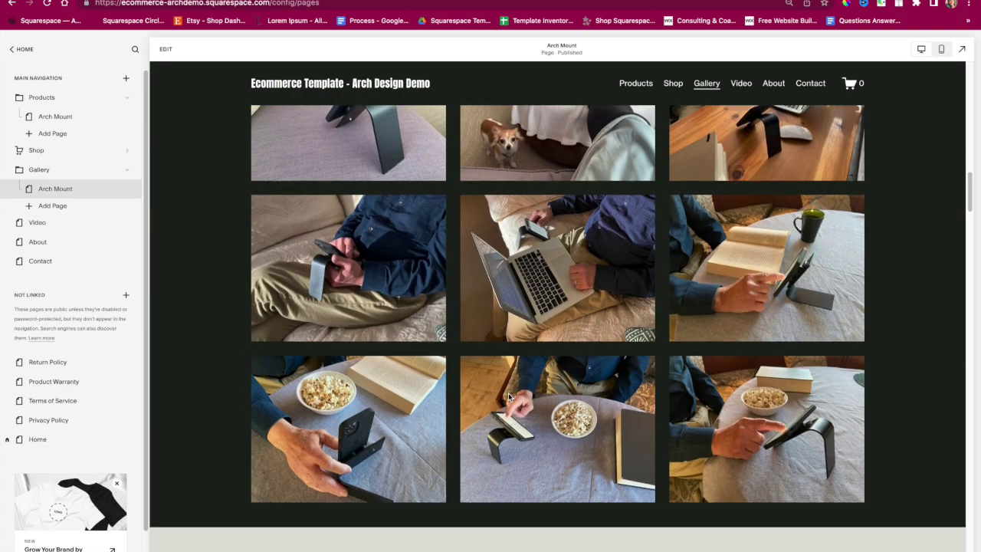
{"action": "scroll", "coordinate": [509, 396], "scroll_direction": "down", "scroll_amount": 15}
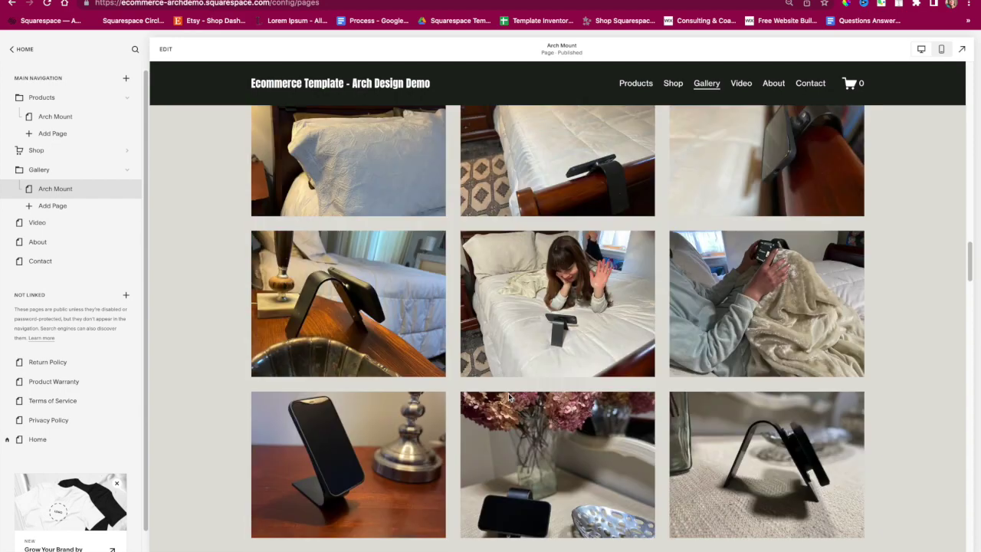
{"action": "scroll", "coordinate": [509, 397], "scroll_direction": "down", "scroll_amount": 7}
{"action": "scroll", "coordinate": [508, 397], "scroll_direction": "down", "scroll_amount": 10}
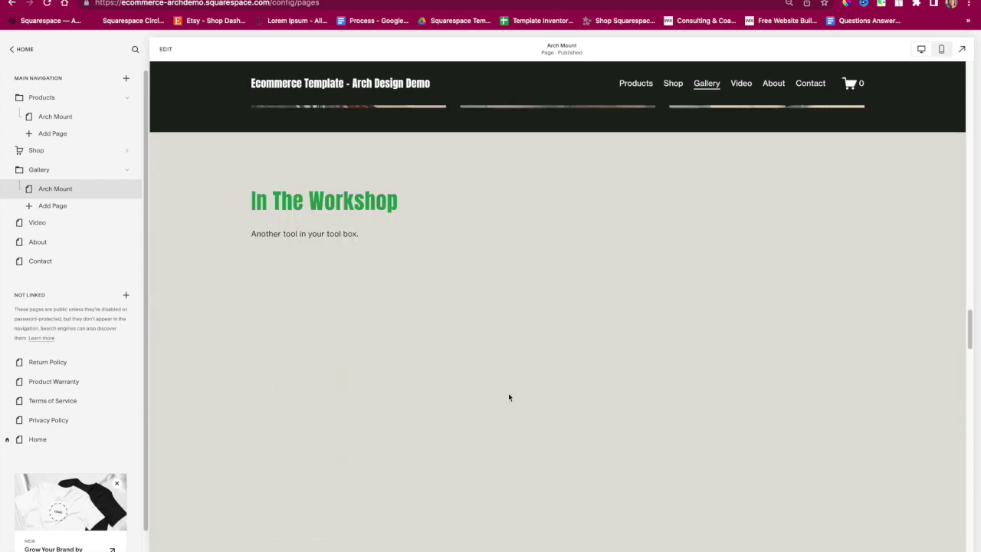
{"action": "scroll", "coordinate": [508, 396], "scroll_direction": "down", "scroll_amount": 5}
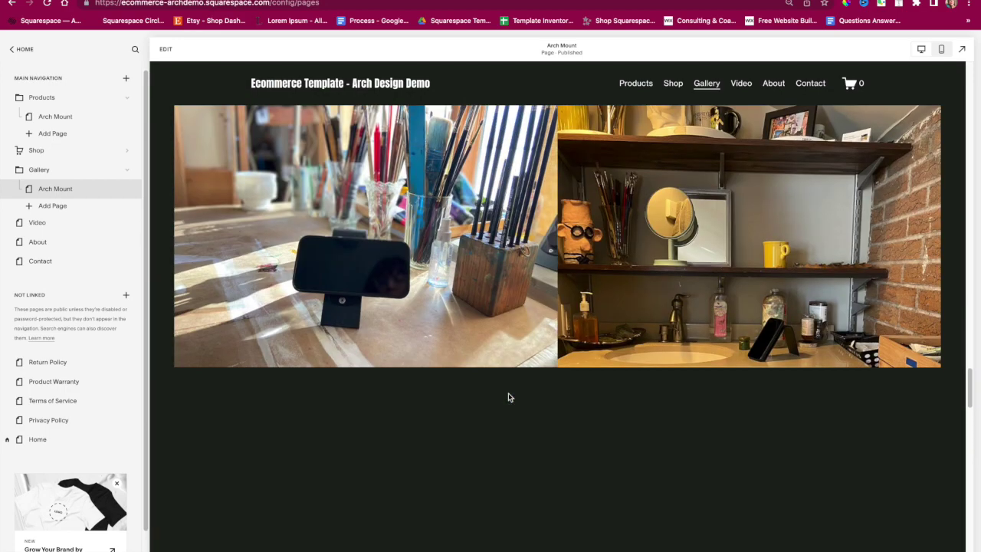
- Open the Arch Mount gallery page for editing and look over the In the Studio and In The Workshop sections
{"action": "left_click", "coordinate": [166, 49]}
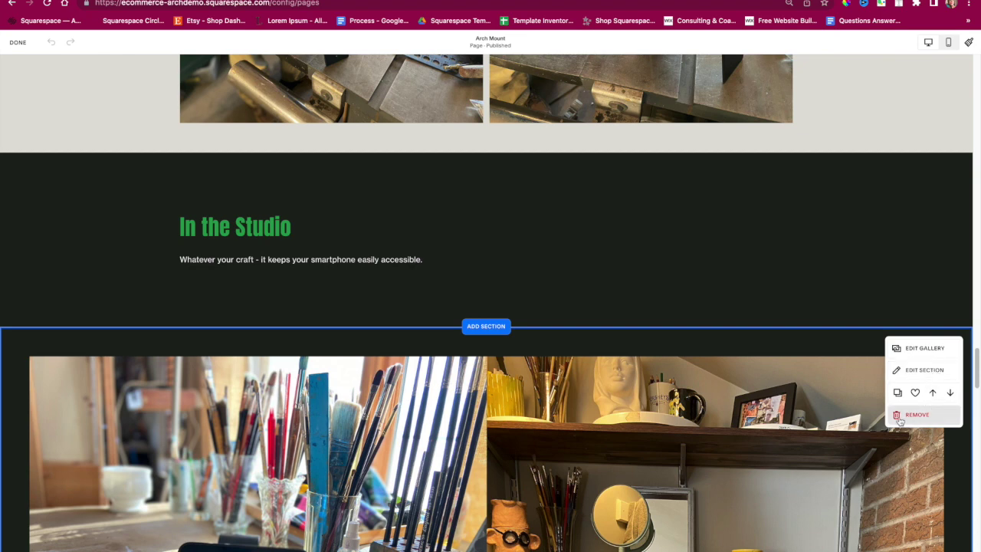
{"action": "scroll", "coordinate": [625, 405], "scroll_direction": "down", "scroll_amount": 5}
{"action": "scroll", "coordinate": [624, 405], "scroll_direction": "down", "scroll_amount": 15}
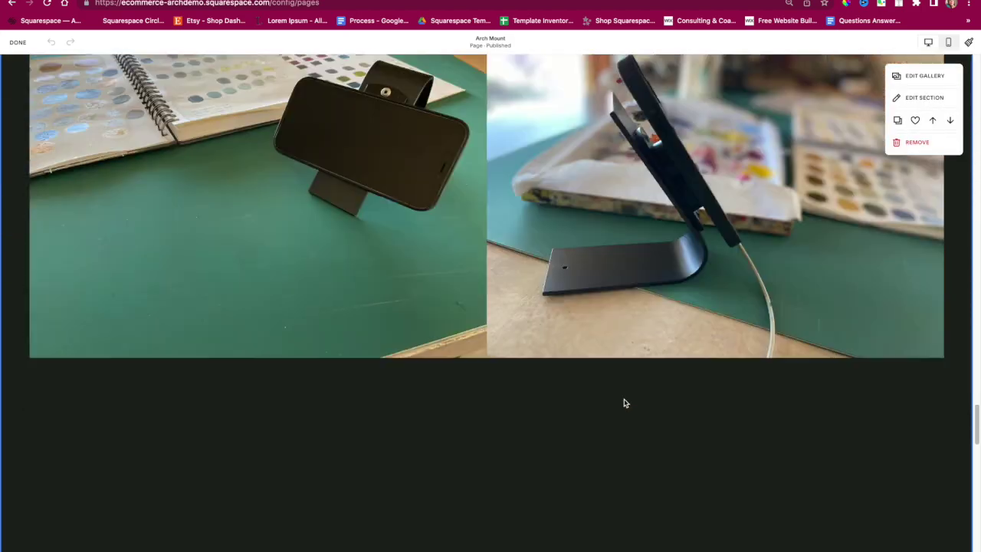
{"action": "scroll", "coordinate": [623, 403], "scroll_direction": "up", "scroll_amount": 5}
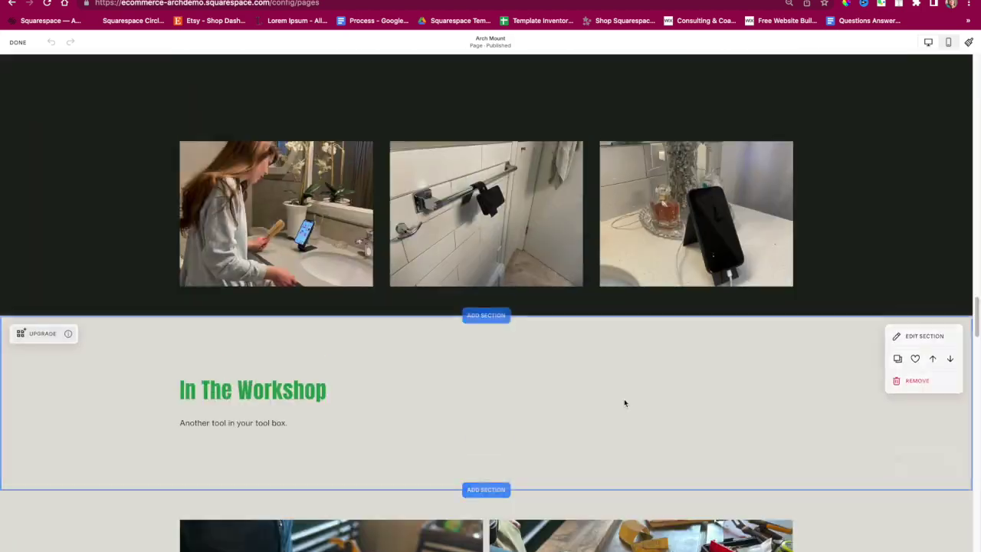
{"action": "scroll", "coordinate": [661, 462], "scroll_direction": "down", "scroll_amount": 2}
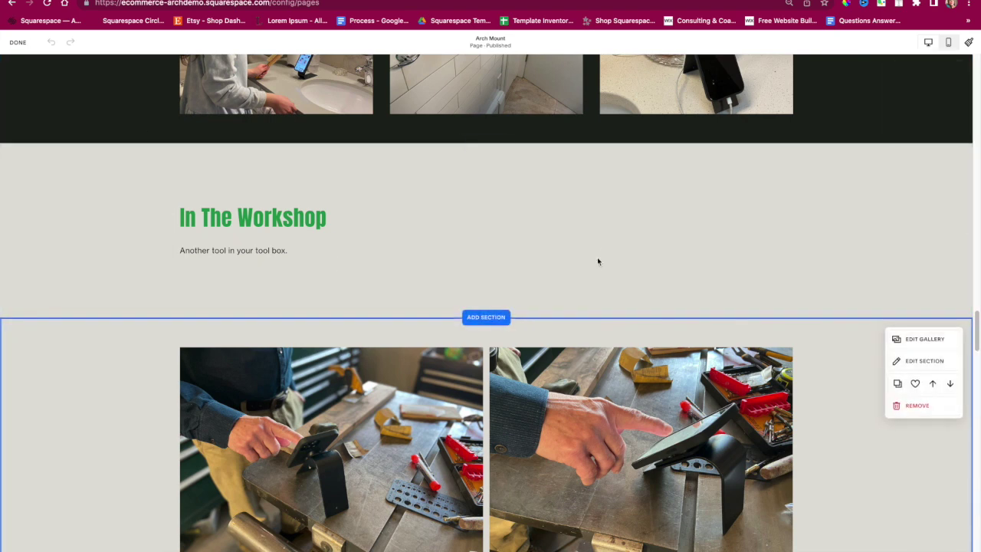
{"action": "scroll", "coordinate": [641, 409], "scroll_direction": "down", "scroll_amount": 4}
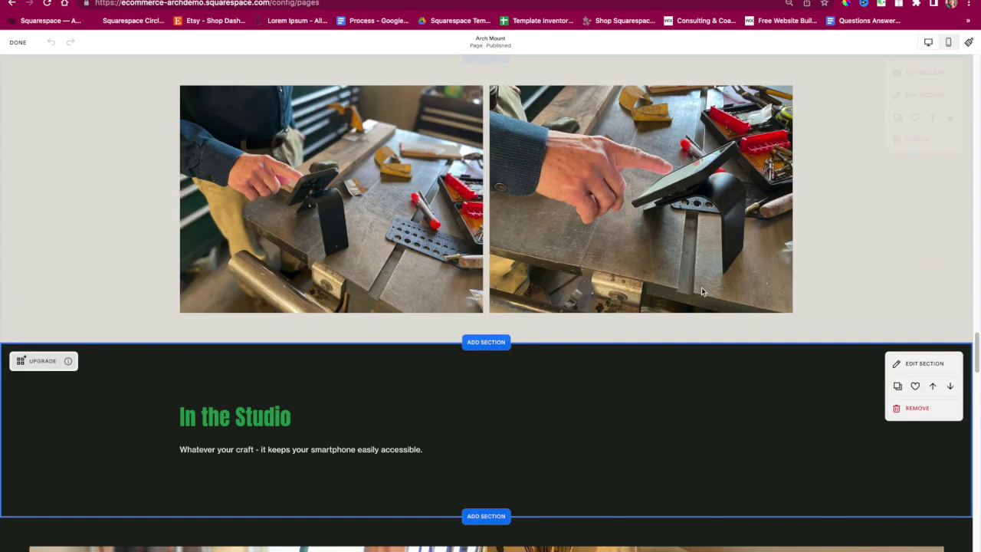
{"action": "scroll", "coordinate": [801, 328], "scroll_direction": "up", "scroll_amount": 3}
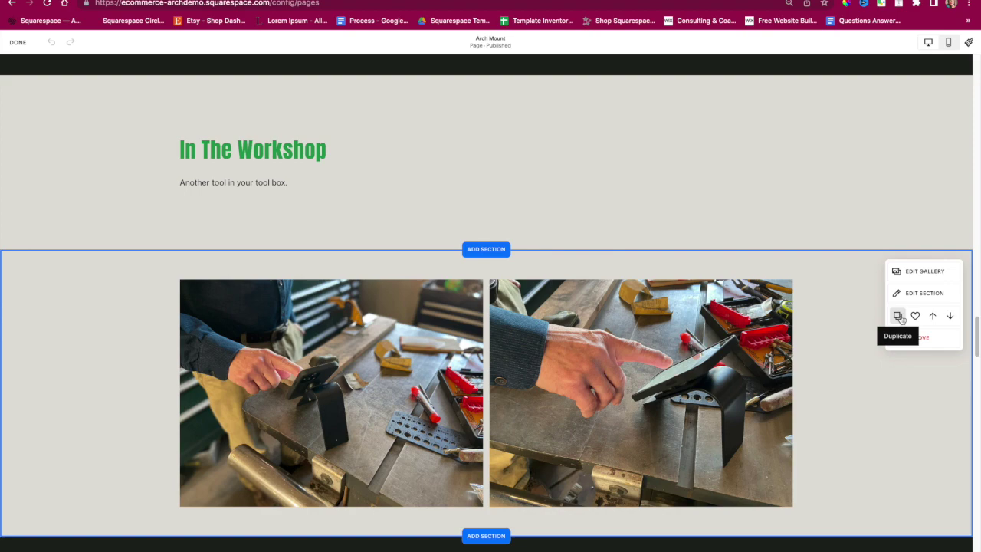
- View the image settings of the In The Workshop gallery, close them and finish editing the page
{"action": "left_click", "coordinate": [924, 272]}
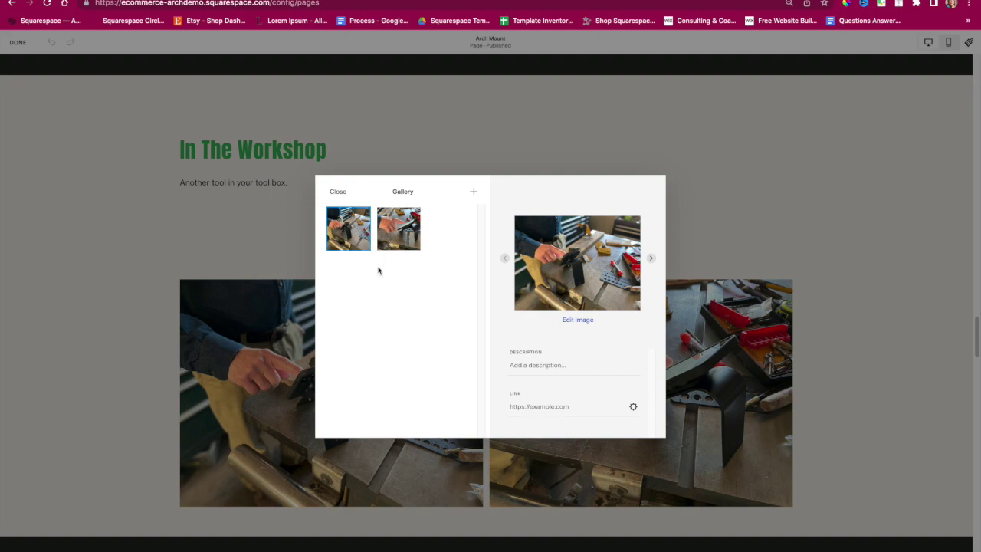
{"action": "left_click", "coordinate": [337, 191]}
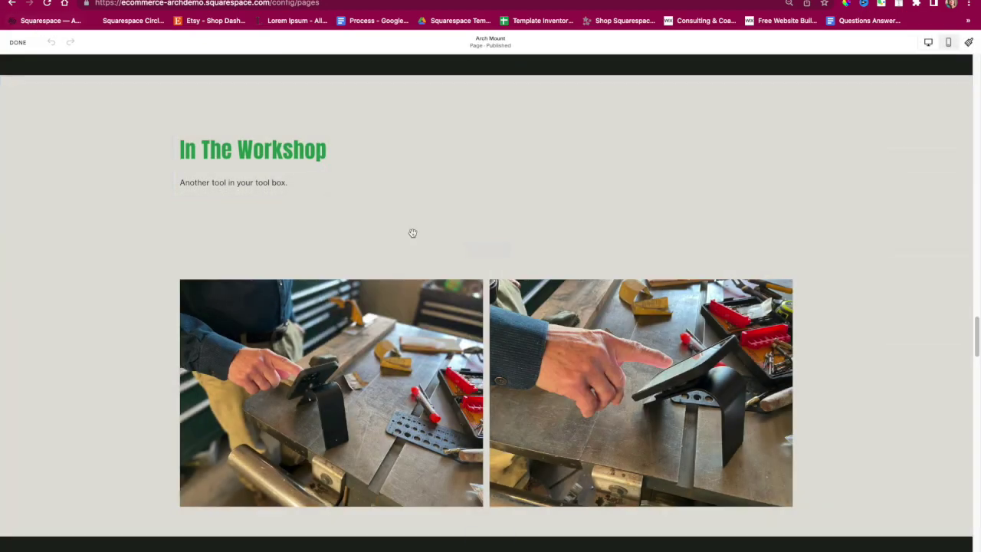
{"action": "scroll", "coordinate": [782, 410], "scroll_direction": "up", "scroll_amount": 20}
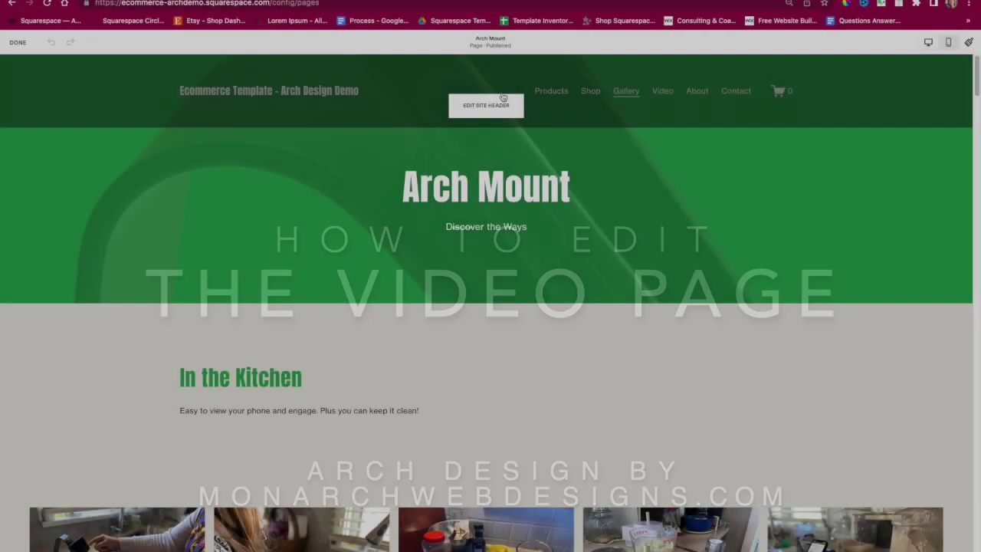
{"action": "left_click", "coordinate": [17, 43]}
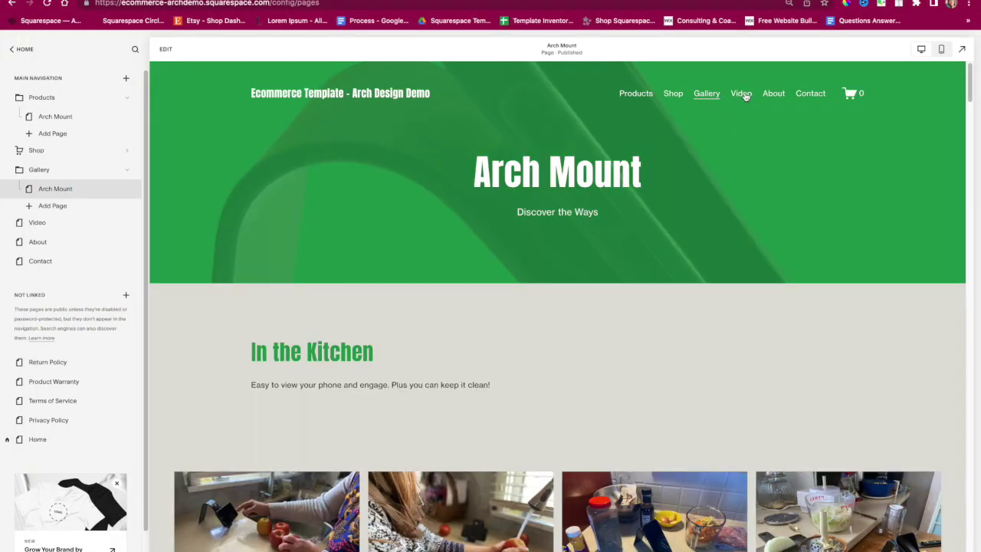
- Open the Video page for editing and bring up the content settings of its video block
{"action": "left_click", "coordinate": [37, 222]}
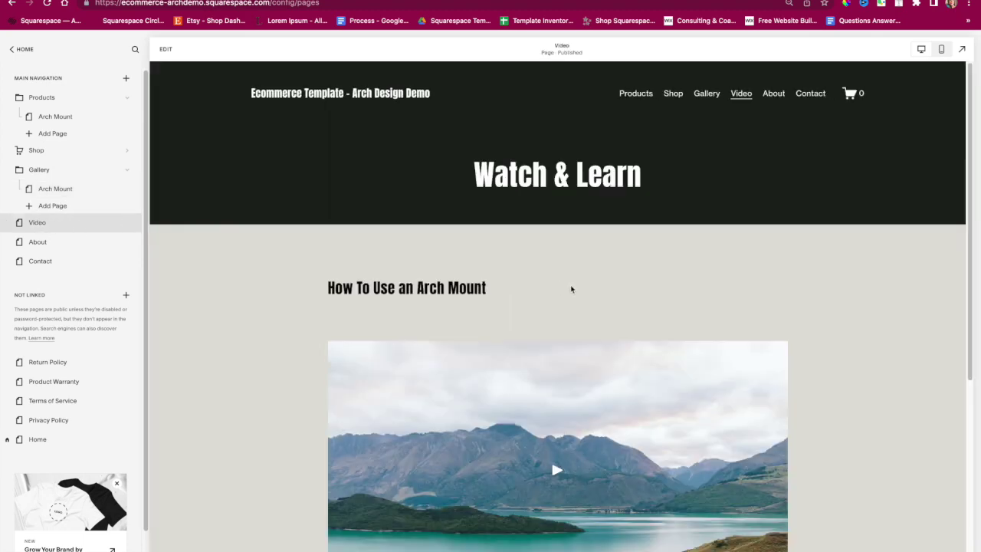
{"action": "left_click", "coordinate": [166, 50]}
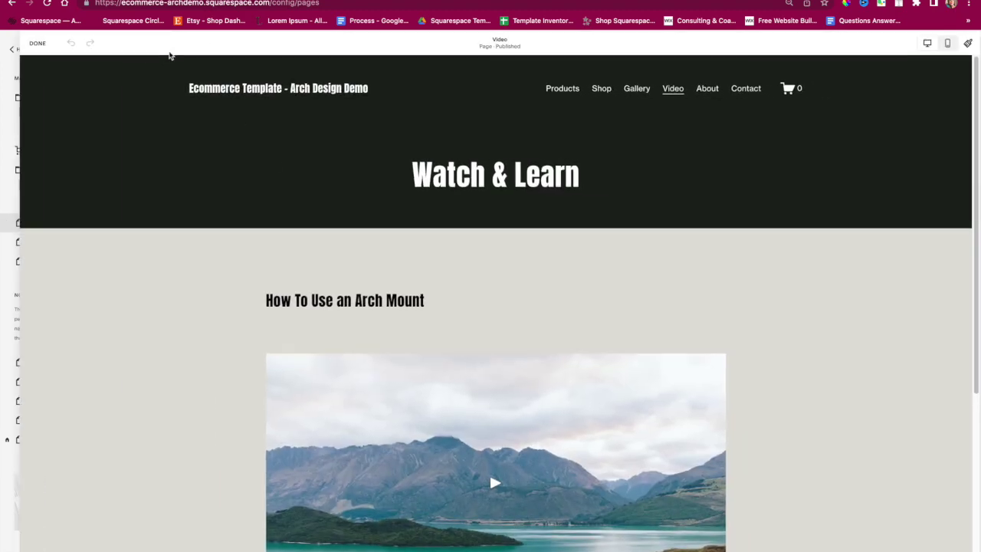
{"action": "scroll", "coordinate": [548, 377], "scroll_direction": "down", "scroll_amount": 1}
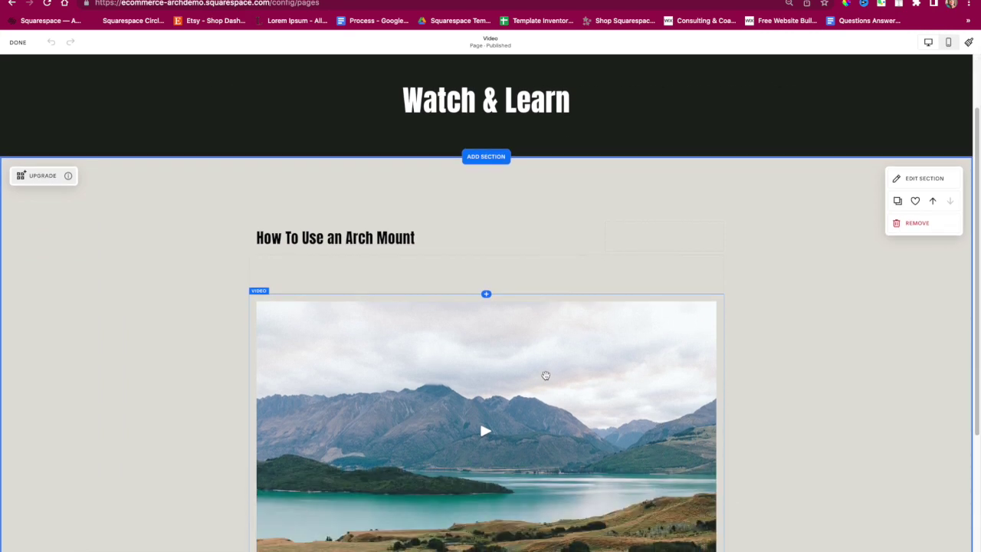
{"action": "left_click", "coordinate": [521, 363]}
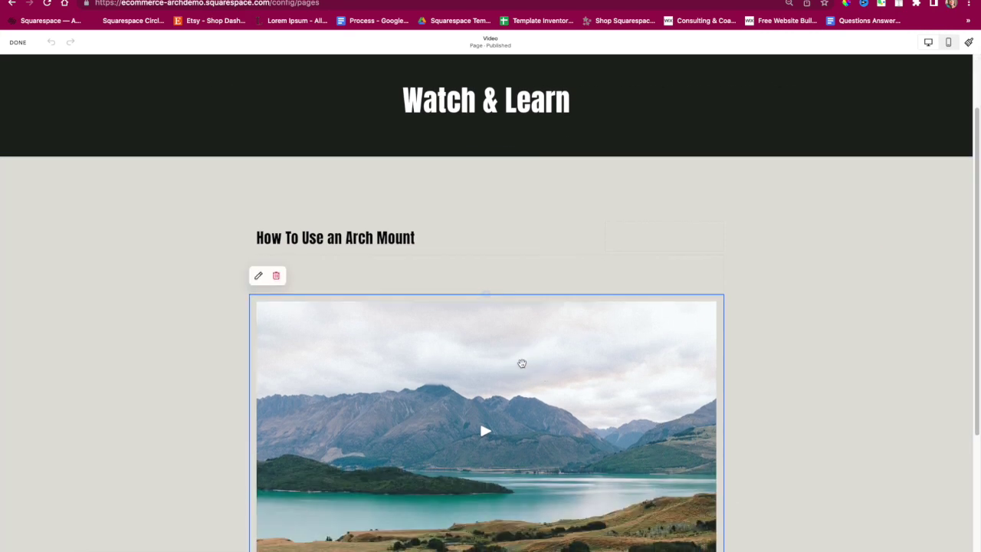
{"action": "left_click", "coordinate": [258, 275]}
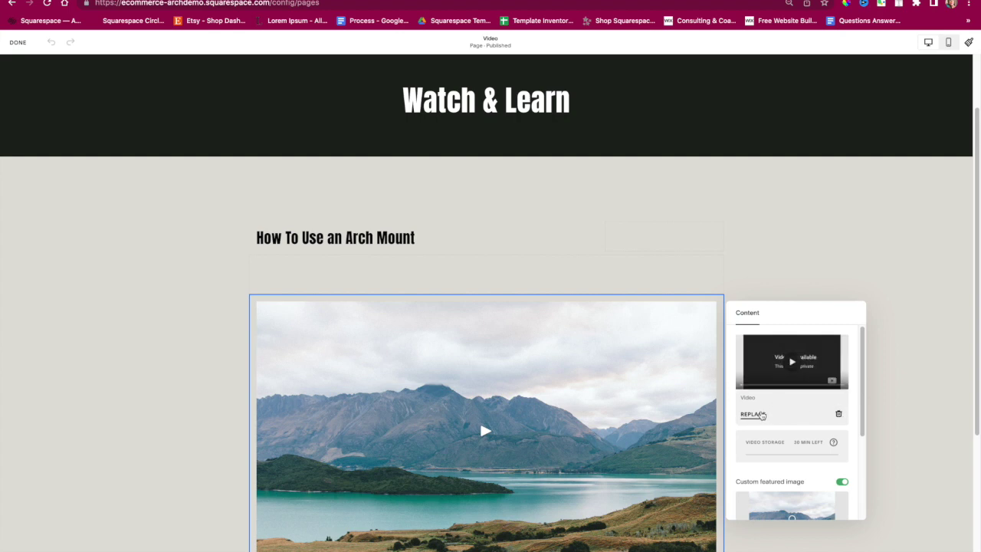
- Look over the video block's custom featured image and description settings, close them and finish editing the page
{"action": "scroll", "coordinate": [761, 415], "scroll_direction": "down", "scroll_amount": 3}
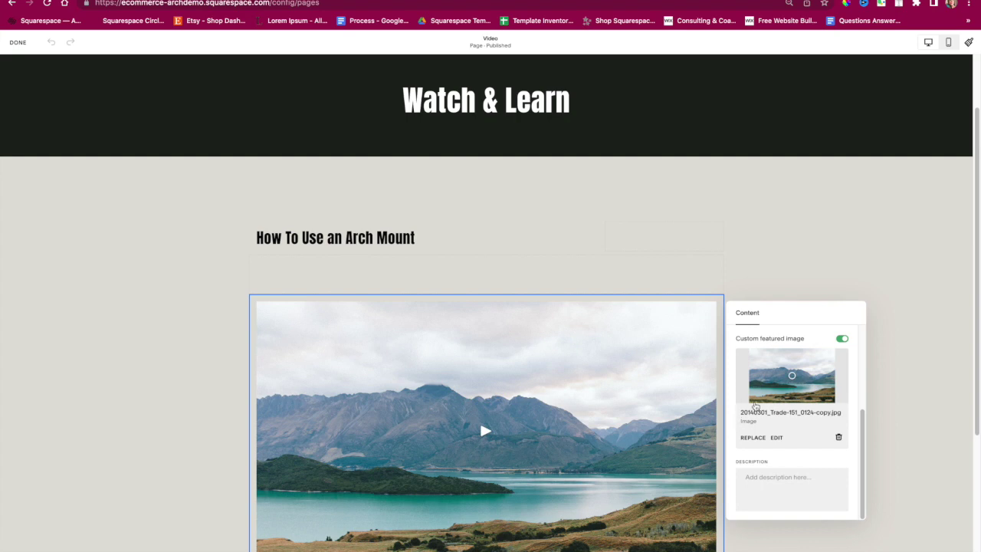
{"action": "left_click", "coordinate": [692, 258]}
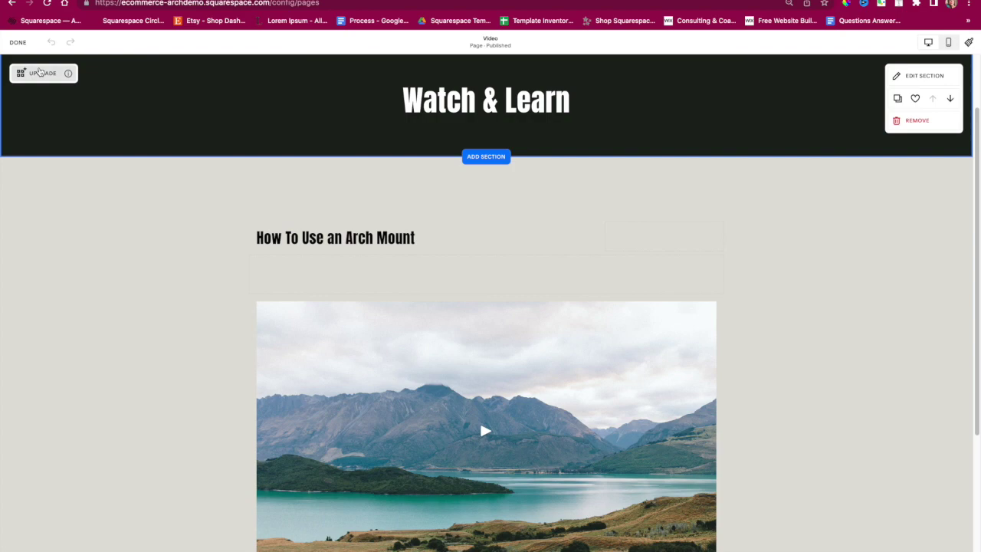
{"action": "left_click", "coordinate": [18, 42]}
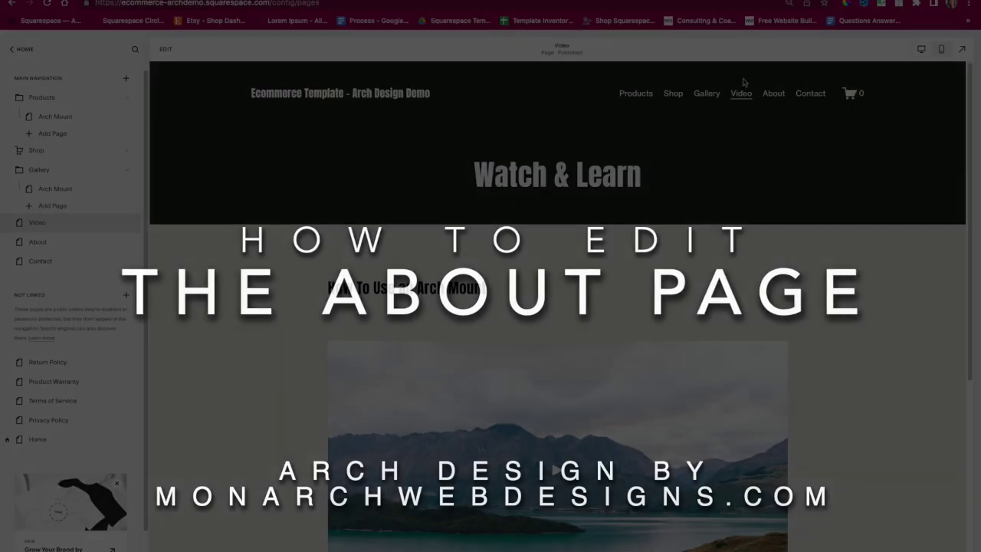
- Open the About page for editing and select its bold intro paragraph and the location line below it
{"action": "left_click", "coordinate": [768, 95]}
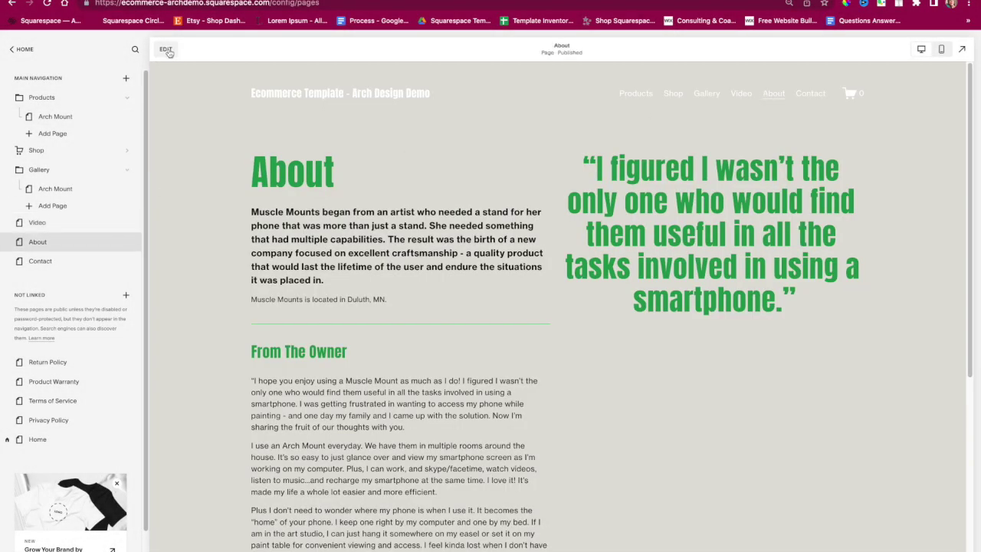
{"action": "left_click", "coordinate": [166, 50]}
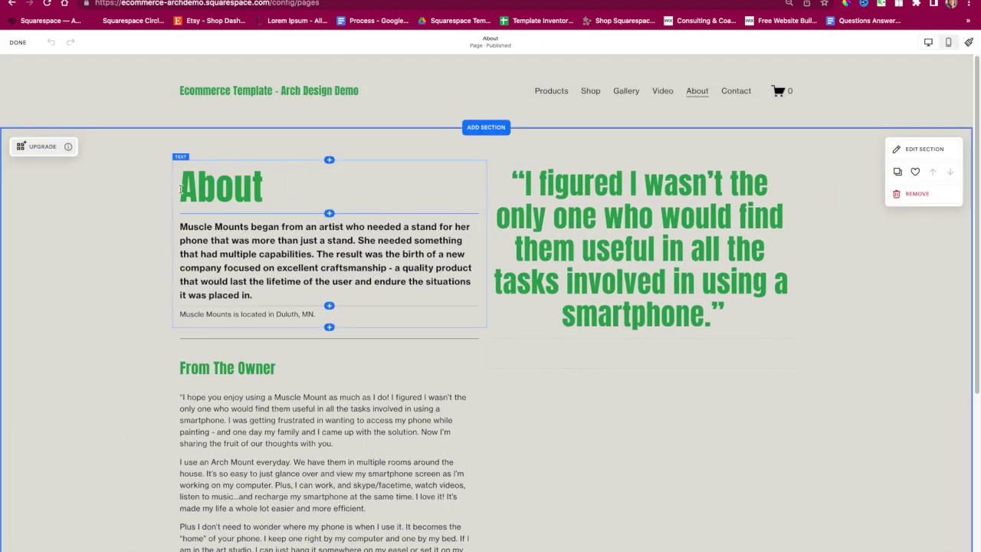
{"action": "double_click", "coordinate": [181, 189]}
{"action": "triple_click", "coordinate": [259, 267]}
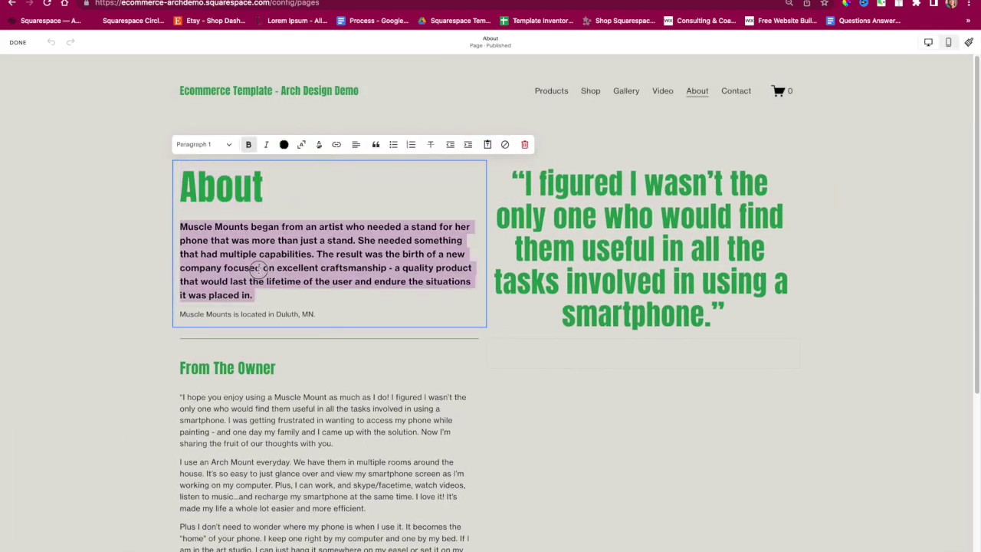
{"action": "triple_click", "coordinate": [256, 313]}
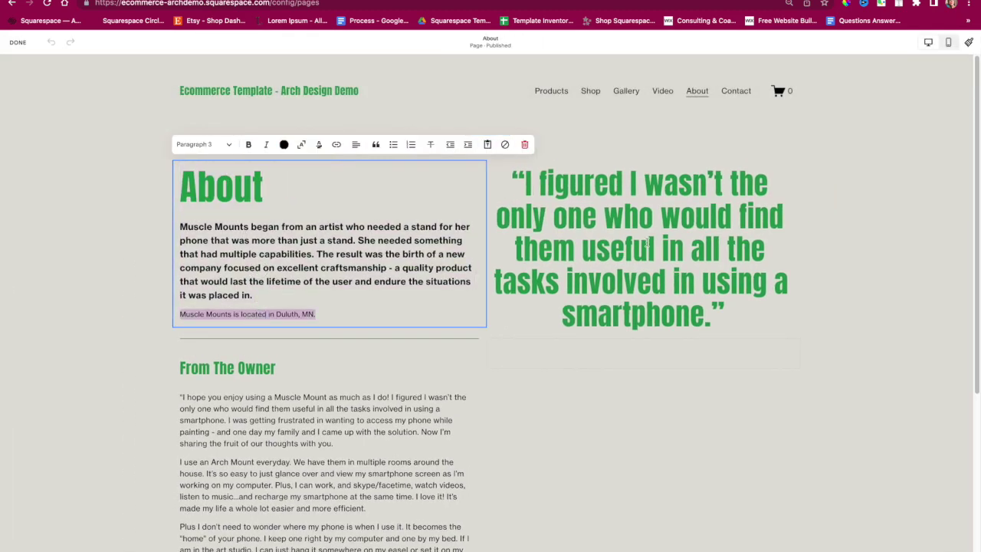
- Look through the rest of the About page and finish editing it
{"action": "scroll", "coordinate": [639, 264], "scroll_direction": "down", "scroll_amount": 4}
{"action": "scroll", "coordinate": [639, 267], "scroll_direction": "up", "scroll_amount": 4}
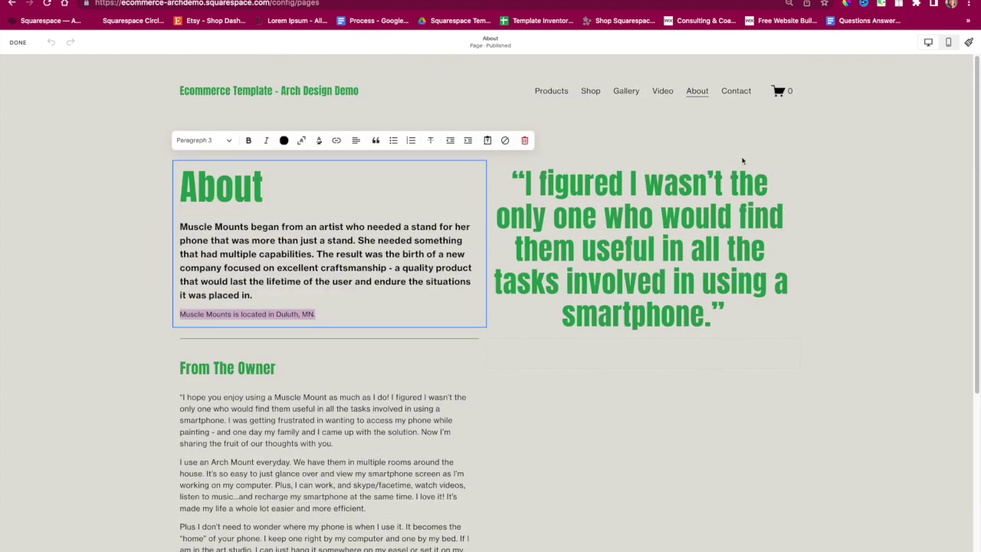
{"action": "left_click", "coordinate": [19, 43]}
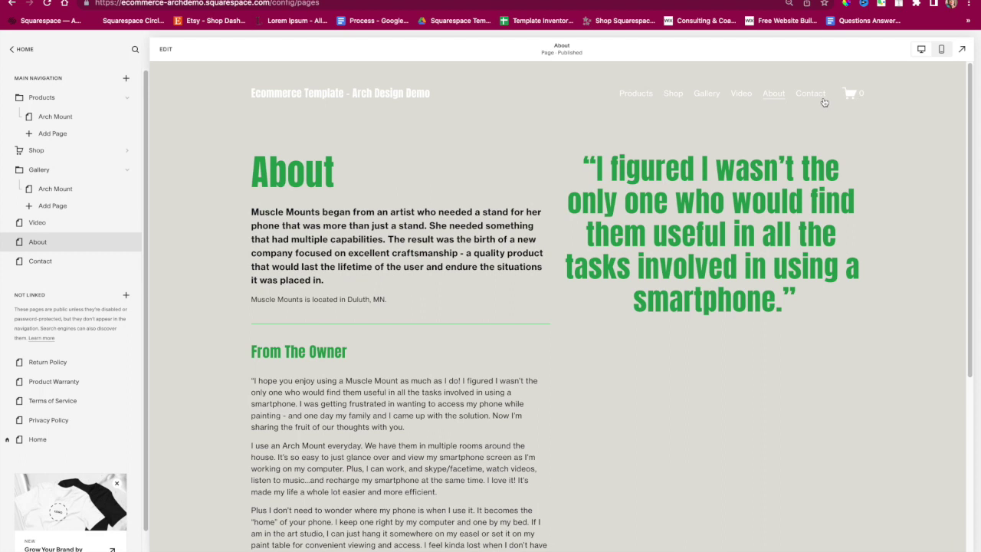
- Open the Contact page for editing and bring up the contact form's content settings
{"action": "left_click", "coordinate": [811, 96]}
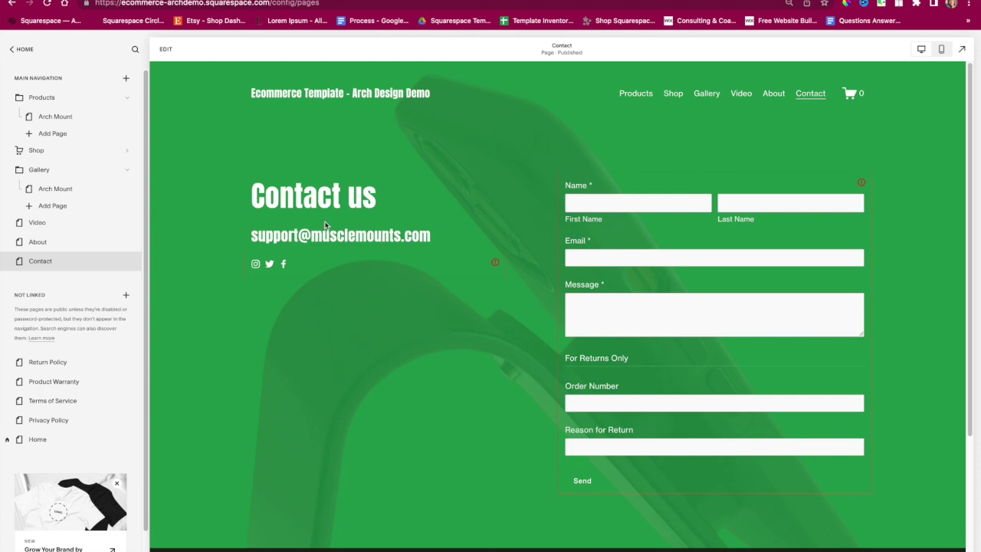
{"action": "left_click", "coordinate": [157, 57]}
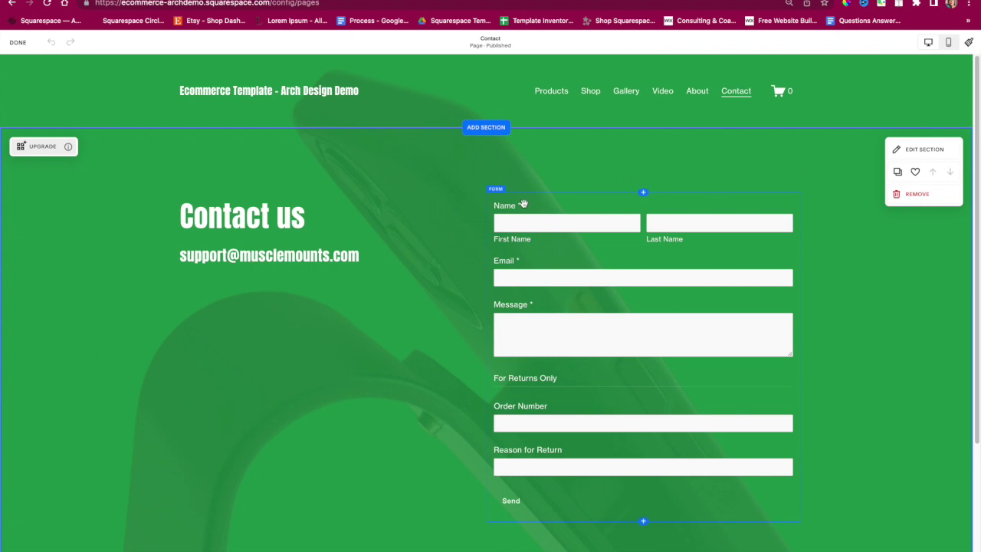
{"action": "left_click", "coordinate": [522, 204]}
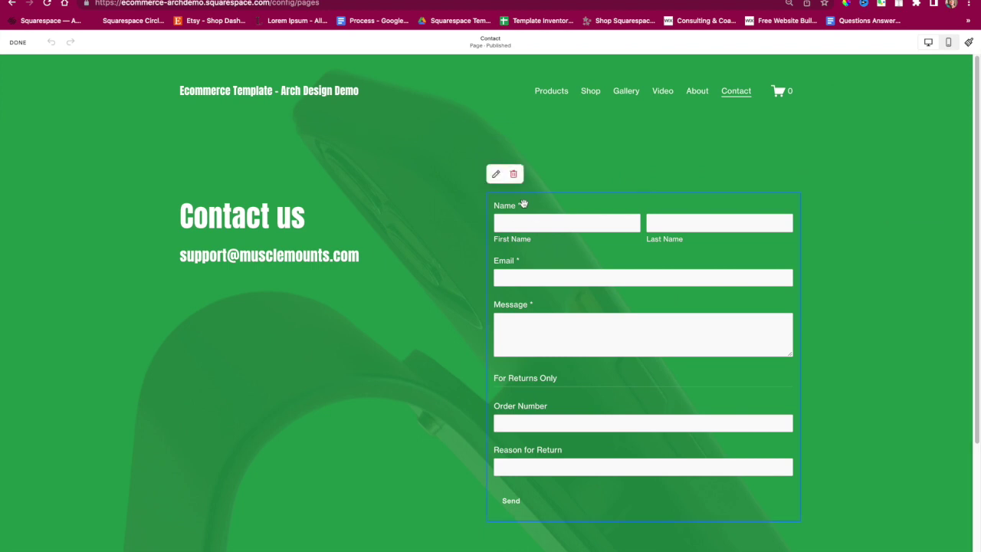
{"action": "left_click", "coordinate": [493, 176]}
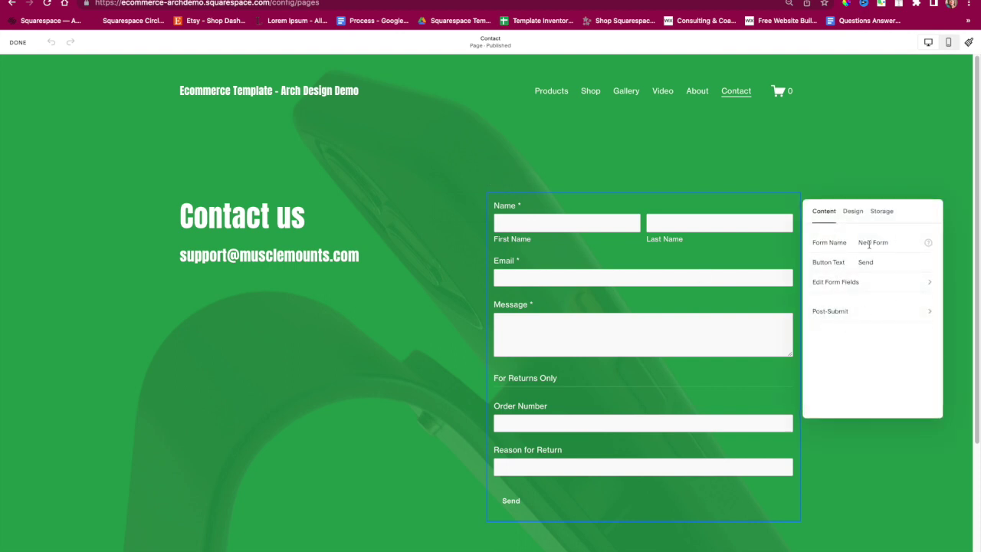
- Look over the form's name, button text and field list, including the settings of the For Returns Only line
{"action": "left_click_drag", "start_coordinate": [892, 243], "coordinate": [832, 242]}
{"action": "left_click_drag", "start_coordinate": [883, 263], "coordinate": [859, 261]}
{"action": "left_click", "coordinate": [854, 283]}
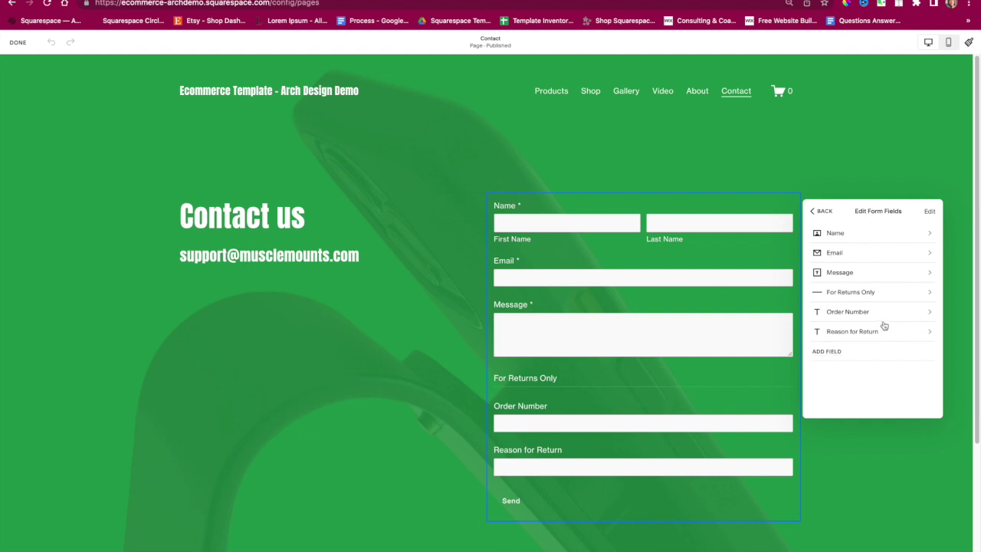
{"action": "left_click", "coordinate": [928, 293]}
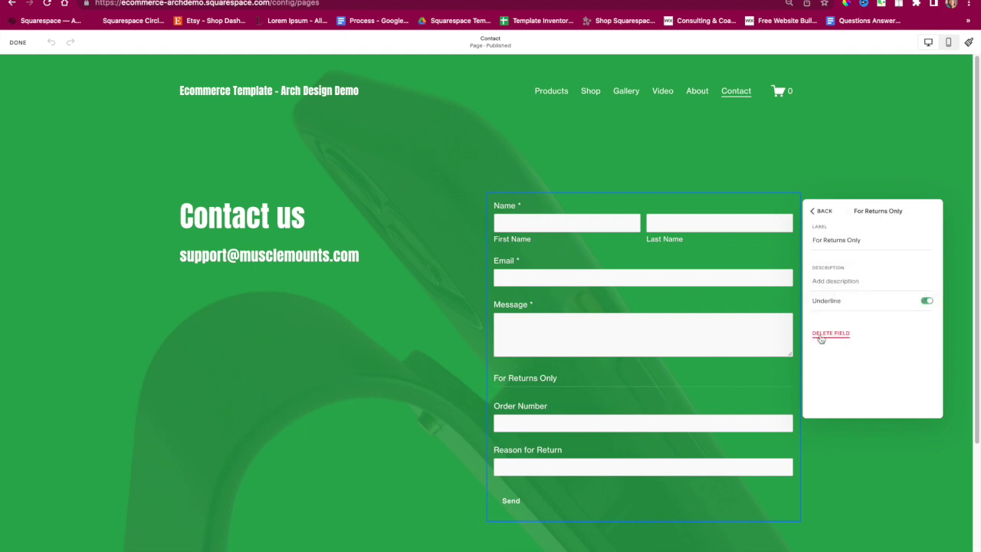
{"action": "left_click", "coordinate": [821, 212]}
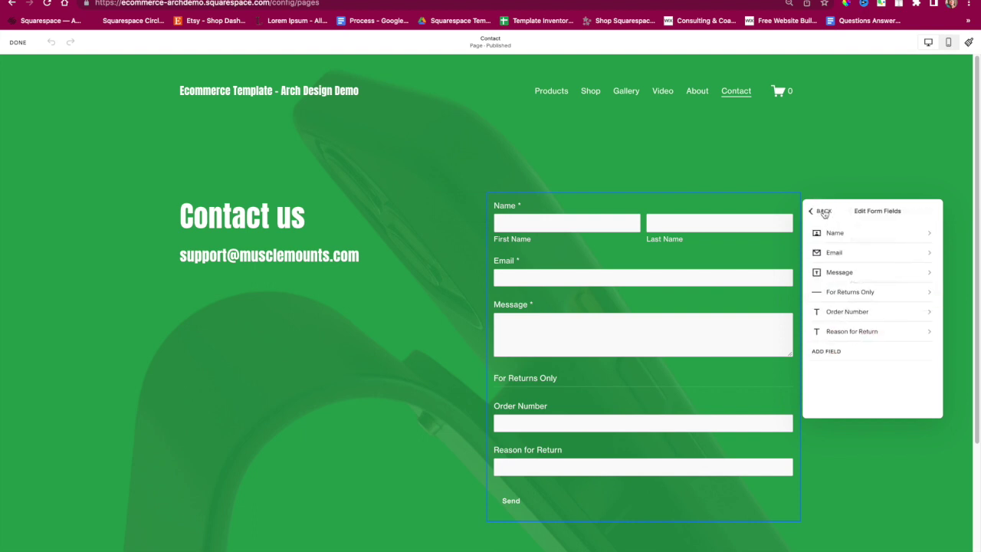
- Add a Radio field to the contact form and return to the form's main content settings
{"action": "left_click", "coordinate": [822, 353]}
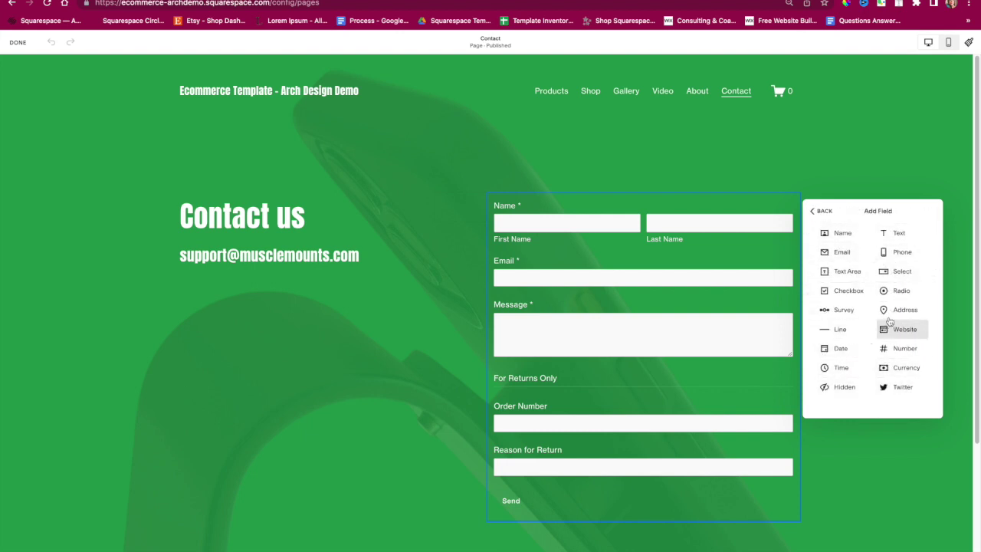
{"action": "left_click", "coordinate": [893, 291]}
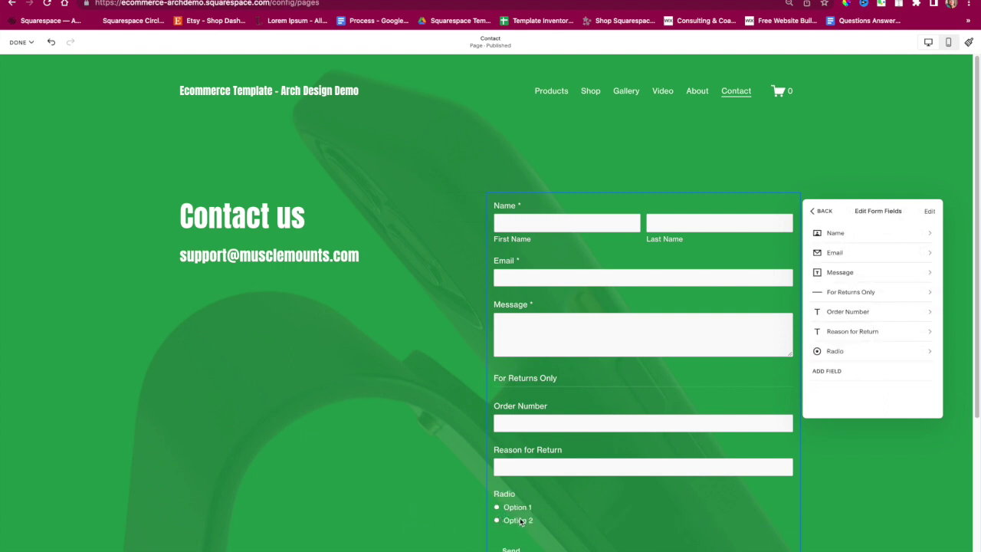
{"action": "left_click", "coordinate": [840, 357]}
{"action": "left_click", "coordinate": [820, 210]}
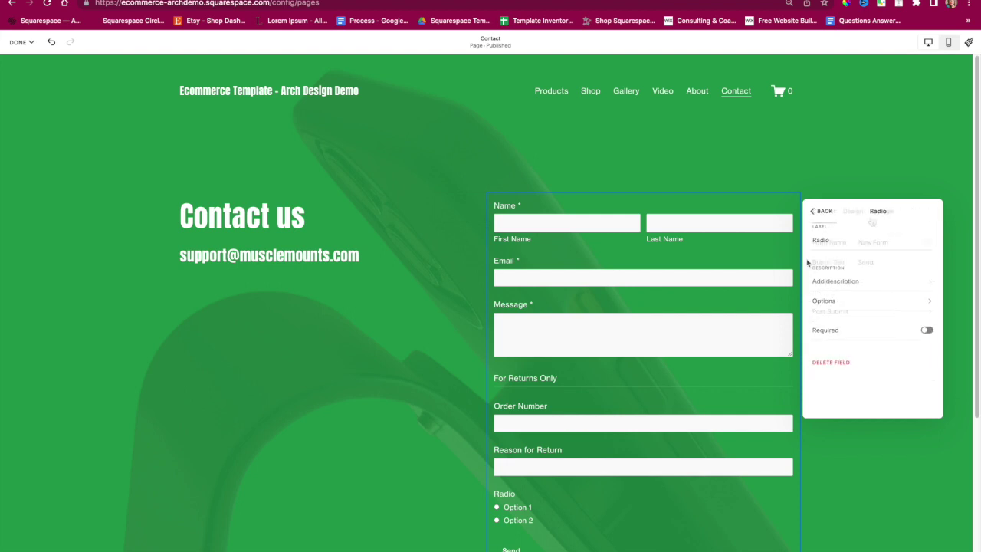
{"action": "left_click", "coordinate": [821, 211]}
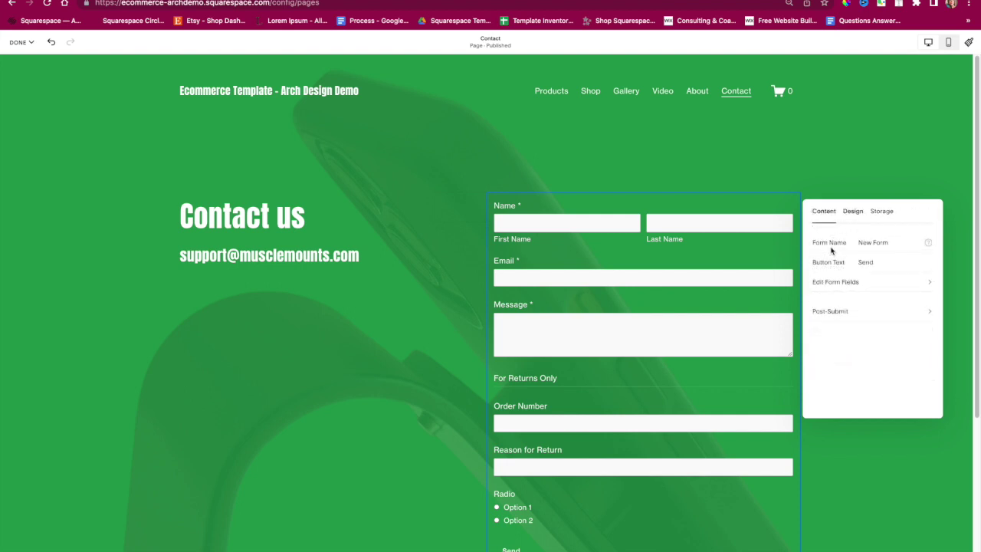
- Examine the Radio field's label and its Option 1 and Option 2 entries, and return to the form field list
{"action": "left_click", "coordinate": [832, 283]}
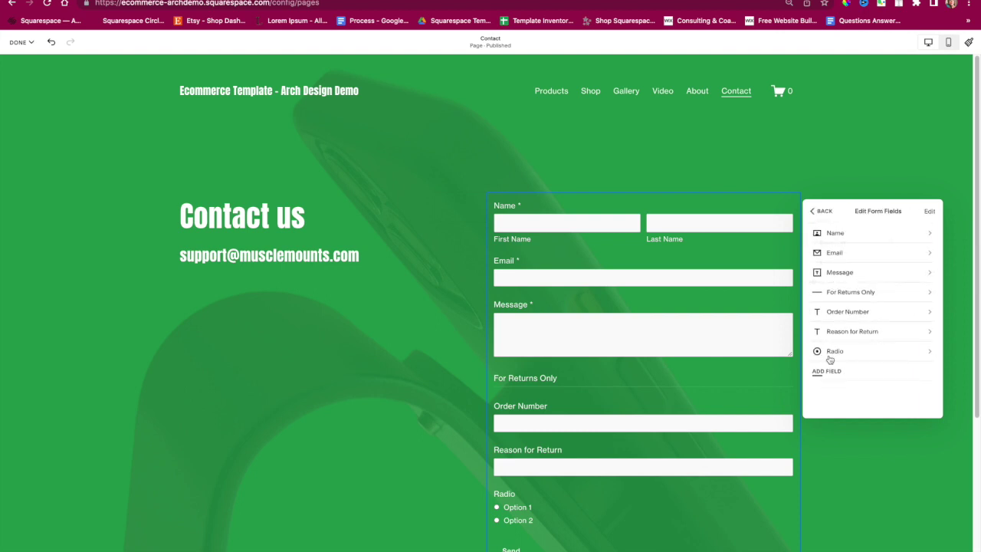
{"action": "left_click", "coordinate": [930, 351]}
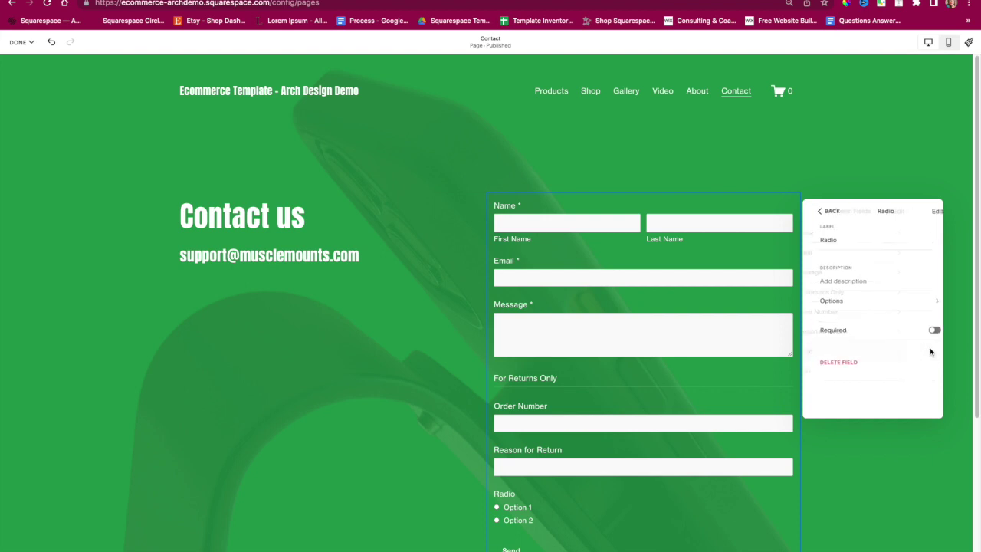
{"action": "double_click", "coordinate": [830, 238]}
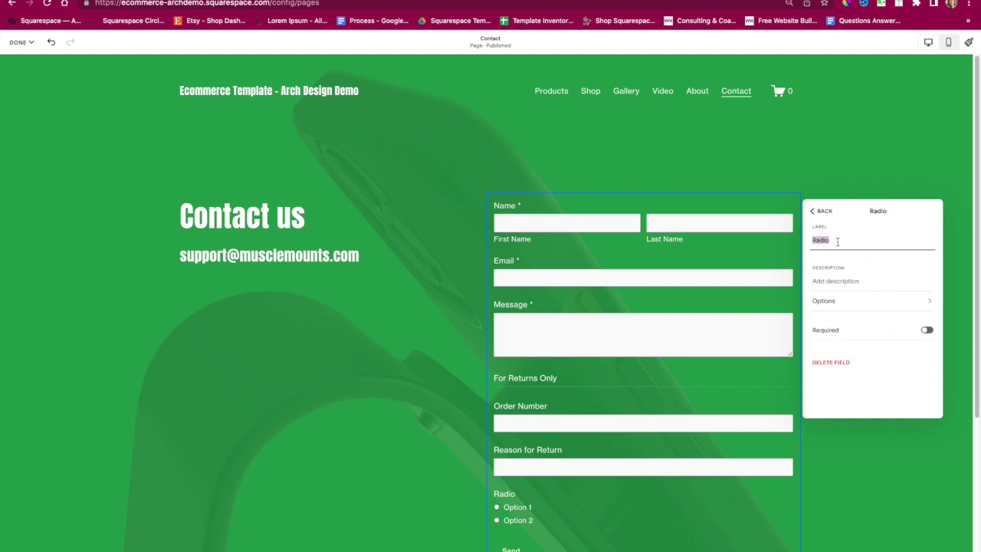
{"action": "left_click", "coordinate": [833, 305]}
{"action": "left_click_drag", "start_coordinate": [842, 233], "coordinate": [813, 250]}
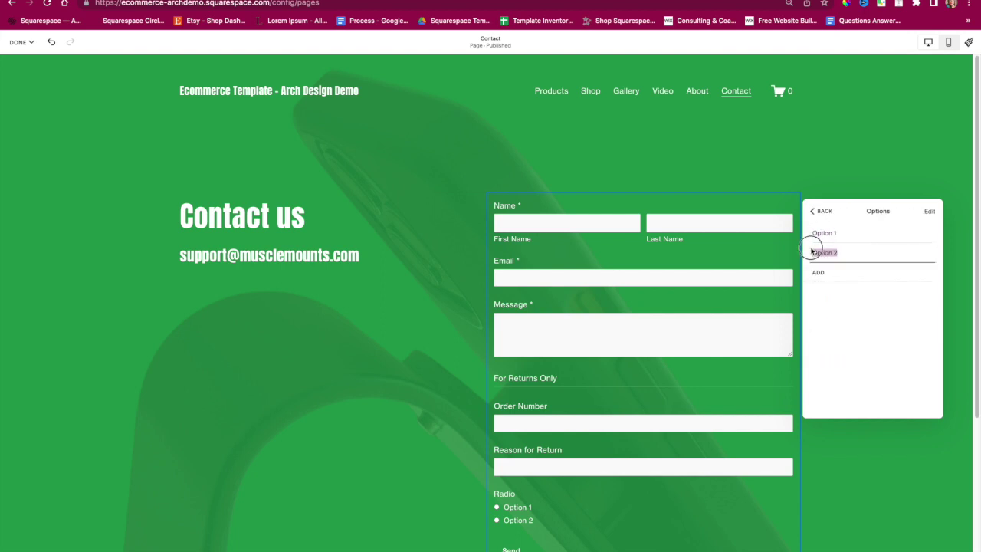
{"action": "left_click", "coordinate": [816, 211]}
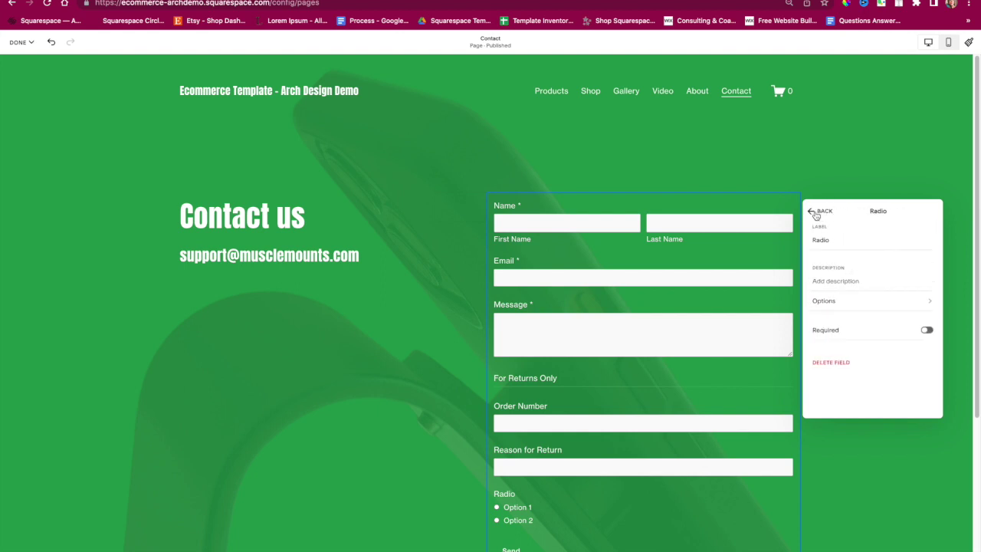
{"action": "left_click", "coordinate": [816, 215]}
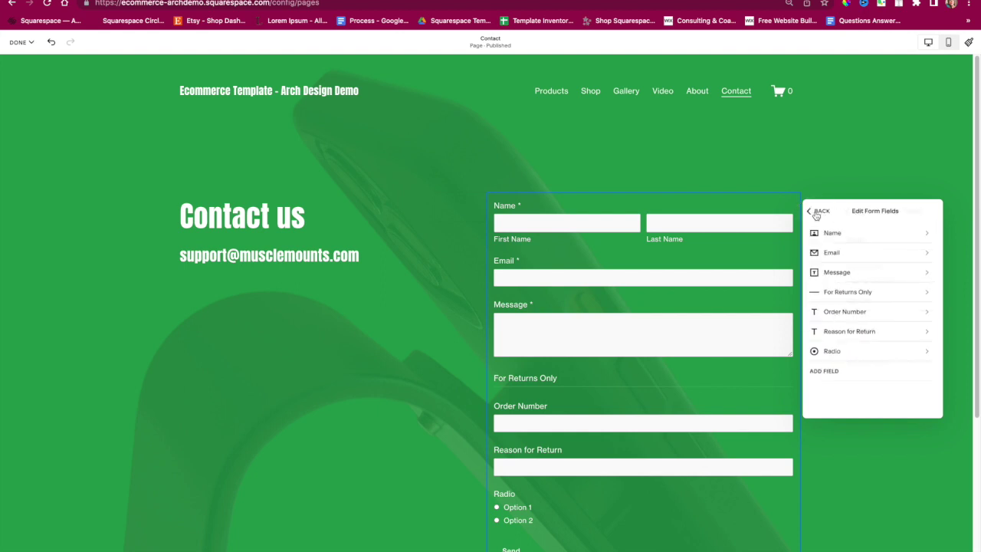
- Delete the Radio field from the contact form
{"action": "left_click", "coordinate": [842, 350]}
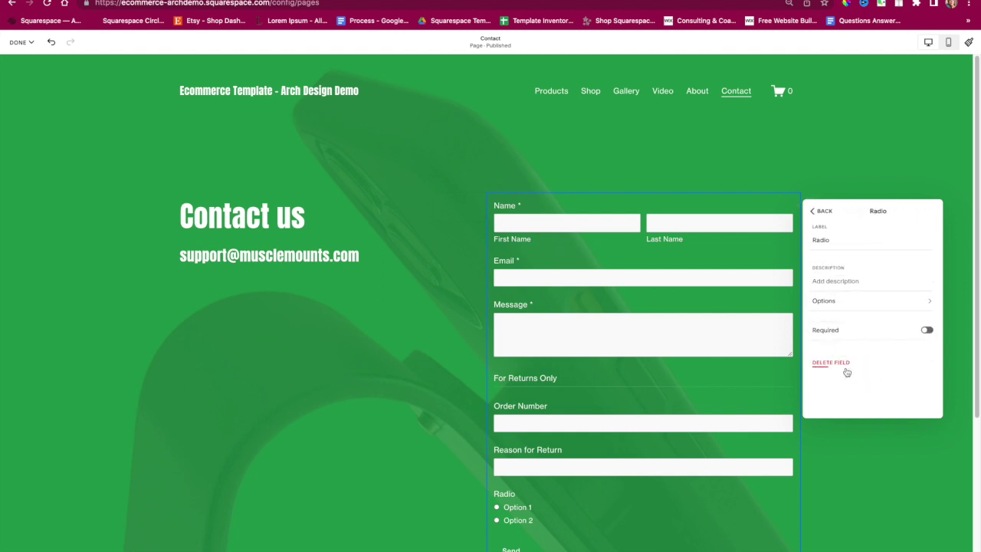
{"action": "left_click", "coordinate": [845, 363]}
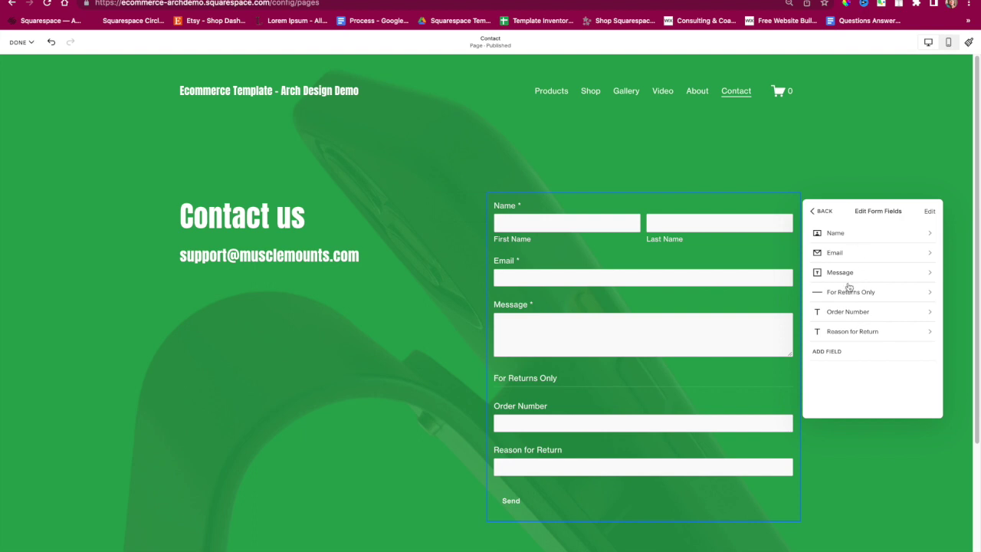
- Review the contact form's post-submission message and its storage connection options, and close the form editor
{"action": "left_click", "coordinate": [822, 212]}
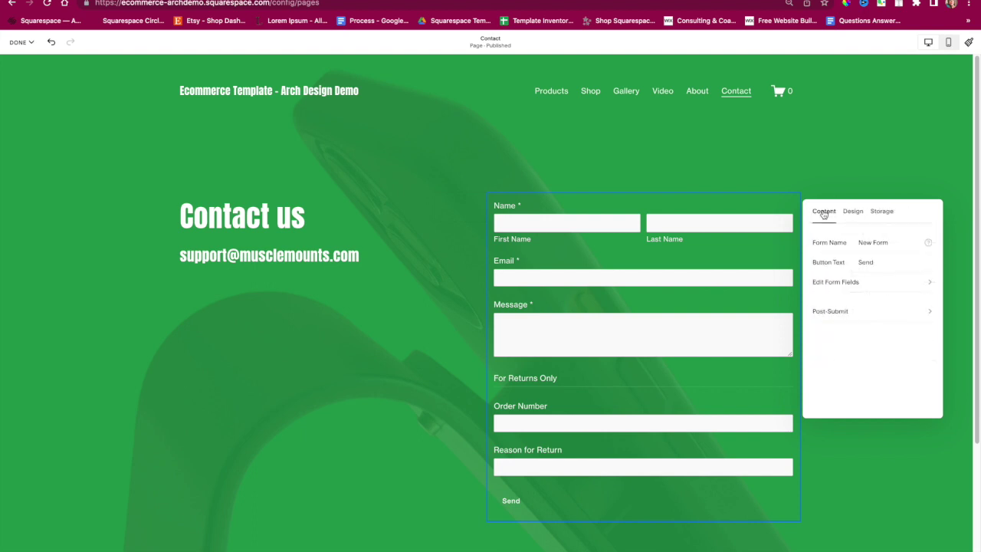
{"action": "left_click", "coordinate": [843, 314]}
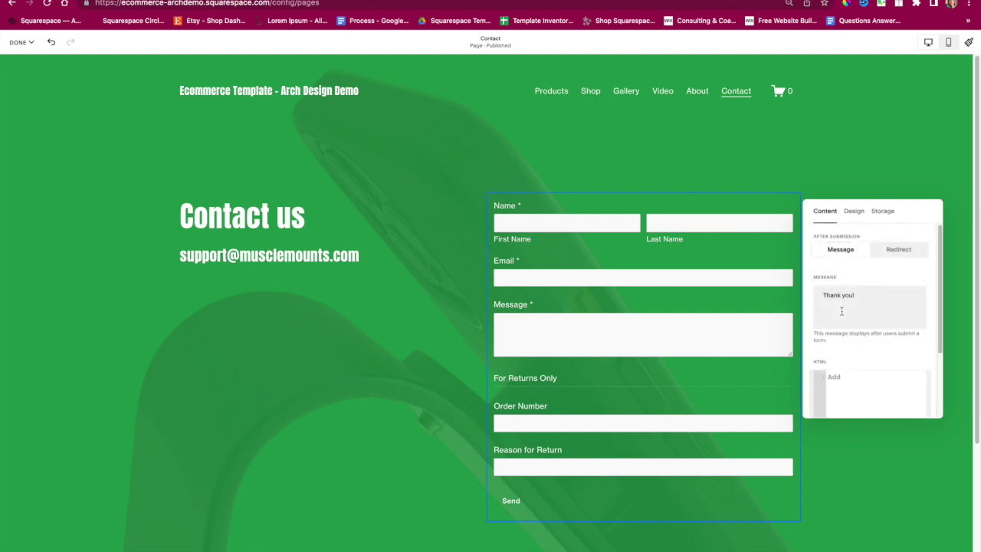
{"action": "left_click_drag", "start_coordinate": [882, 299], "coordinate": [817, 293]}
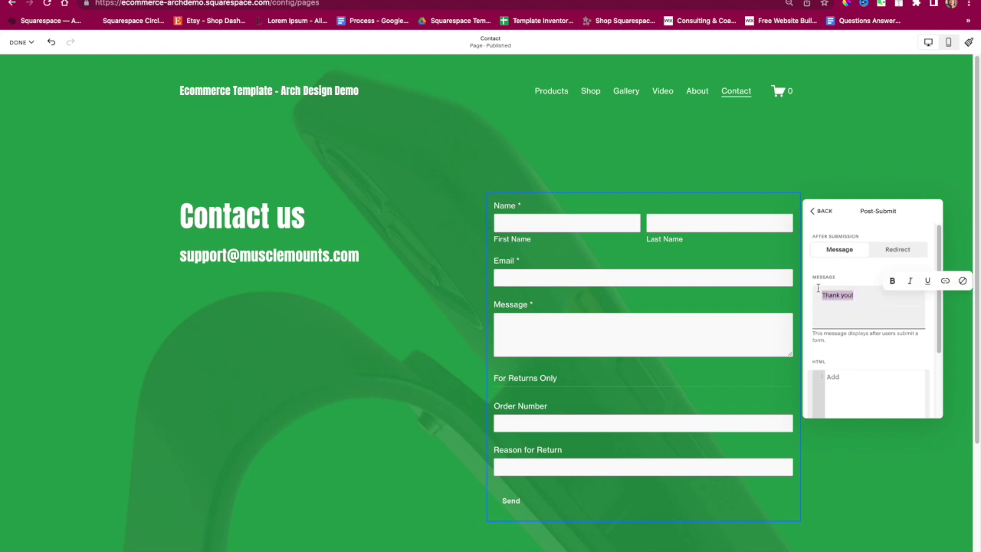
{"action": "left_click", "coordinate": [822, 210]}
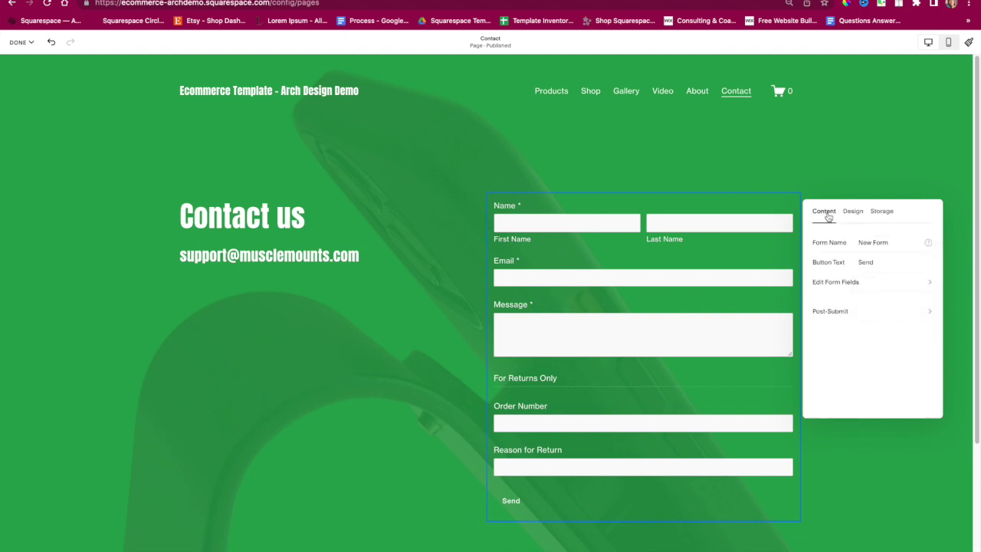
{"action": "left_click", "coordinate": [883, 213]}
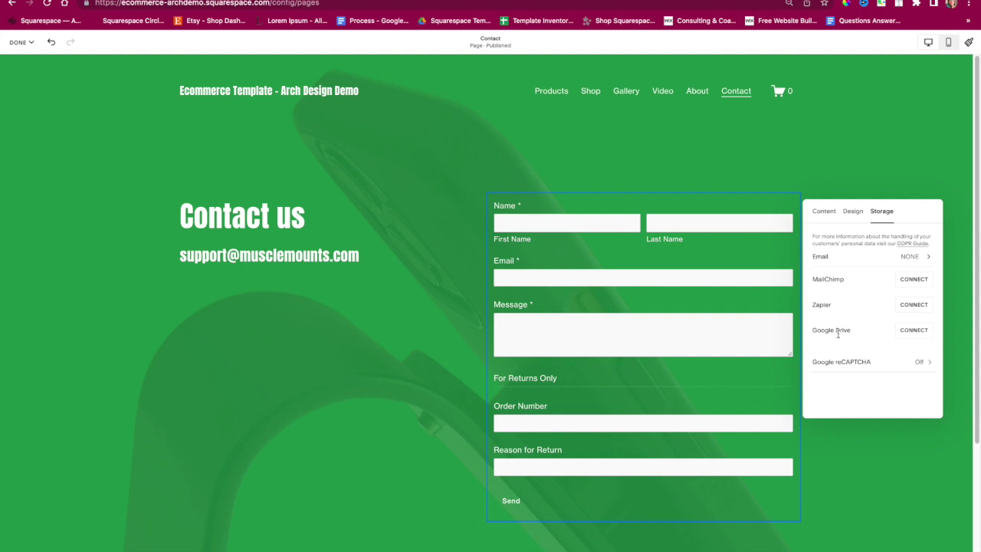
{"action": "left_click", "coordinate": [841, 175]}
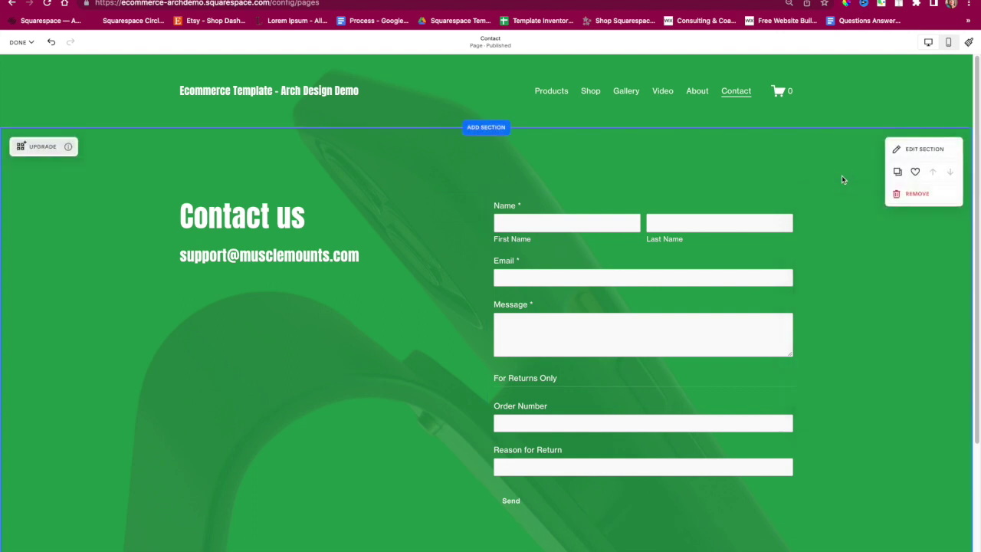
- Look over the Contact page down to the footer, and discard the page's unsaved changes
{"action": "scroll", "coordinate": [283, 383], "scroll_direction": "down", "scroll_amount": 3}
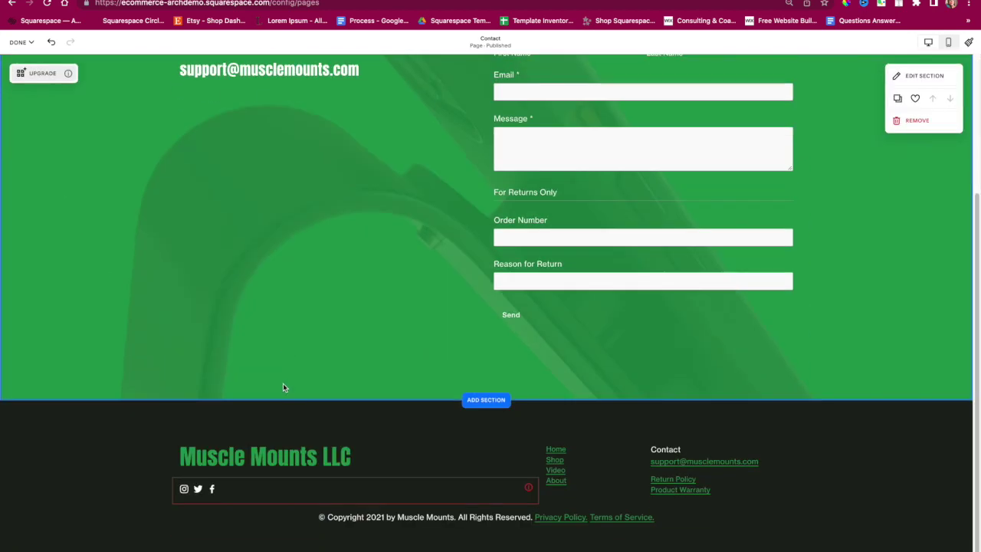
{"action": "scroll", "coordinate": [375, 404], "scroll_direction": "up", "scroll_amount": 3}
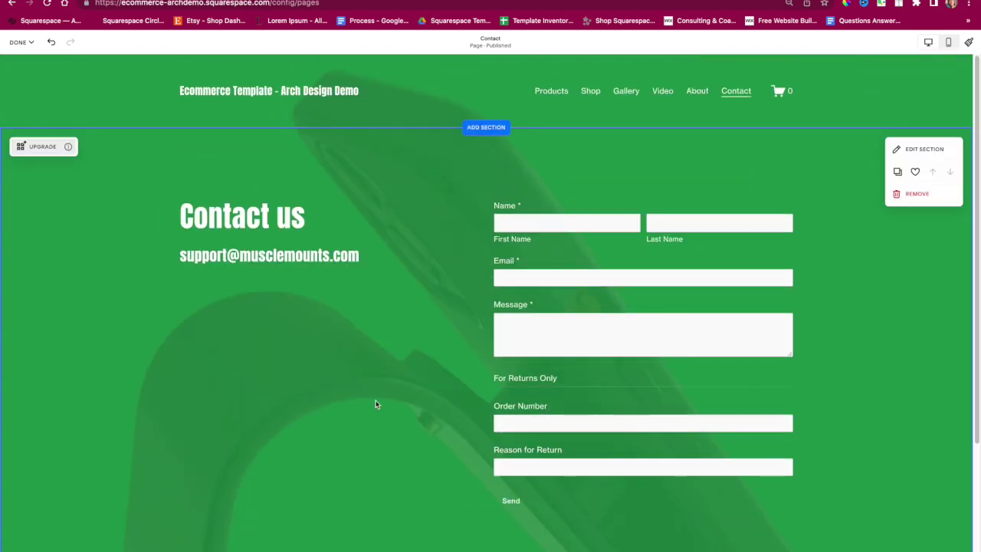
{"action": "left_click", "coordinate": [20, 43]}
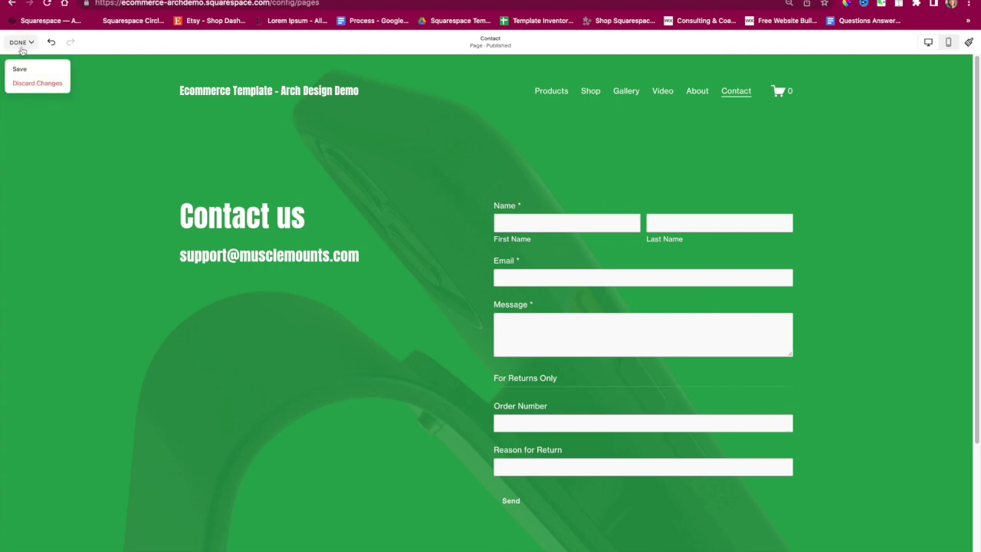
{"action": "left_click", "coordinate": [25, 84]}
{"action": "left_click", "coordinate": [141, 108]}
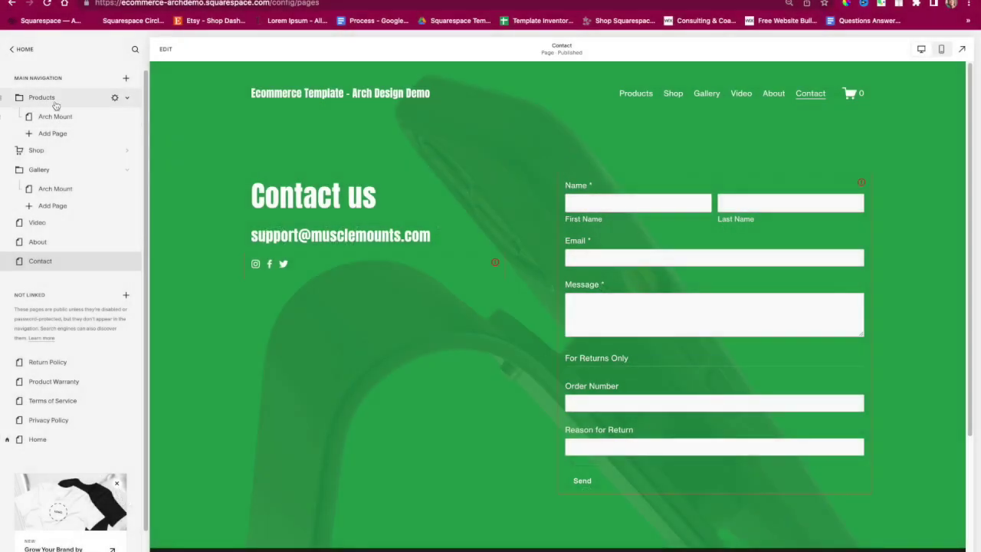
- Open the list of font packs in the Fonts section of the site-wide styles
{"action": "left_click", "coordinate": [19, 54]}
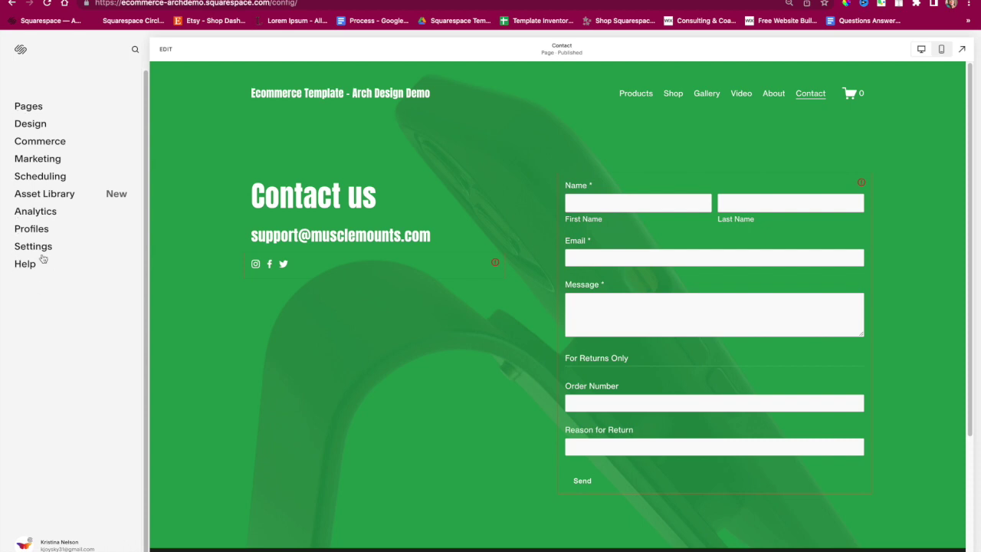
{"action": "left_click", "coordinate": [31, 128]}
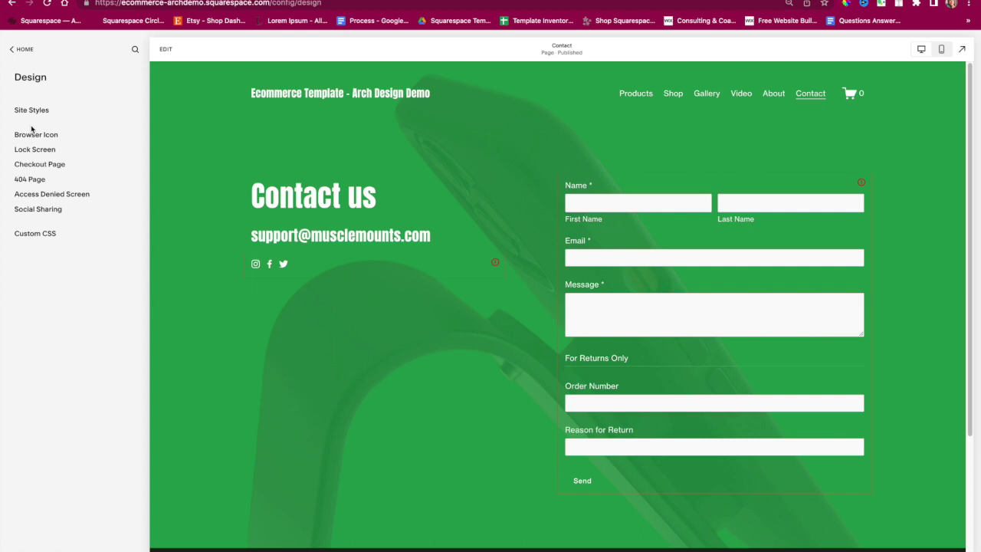
{"action": "left_click", "coordinate": [29, 110]}
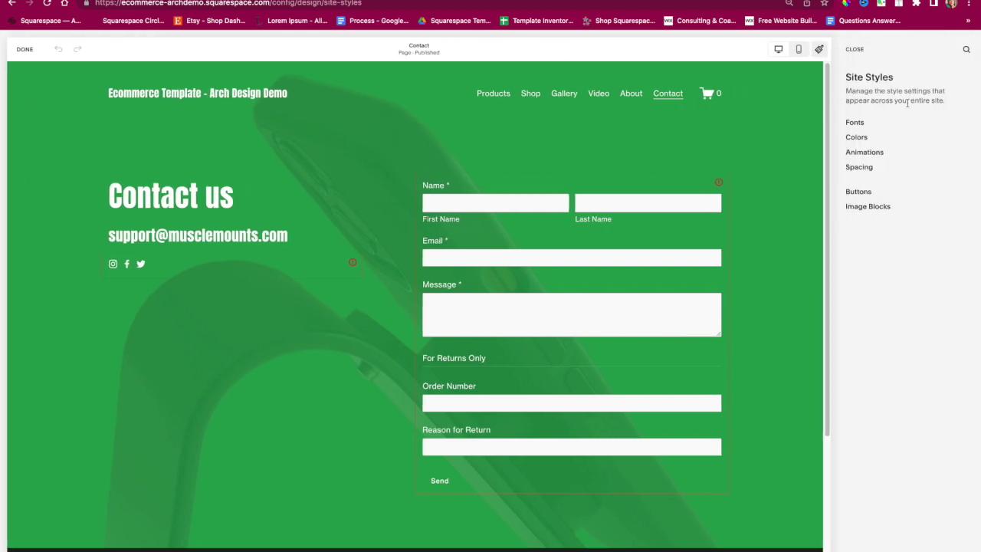
{"action": "left_click", "coordinate": [855, 122]}
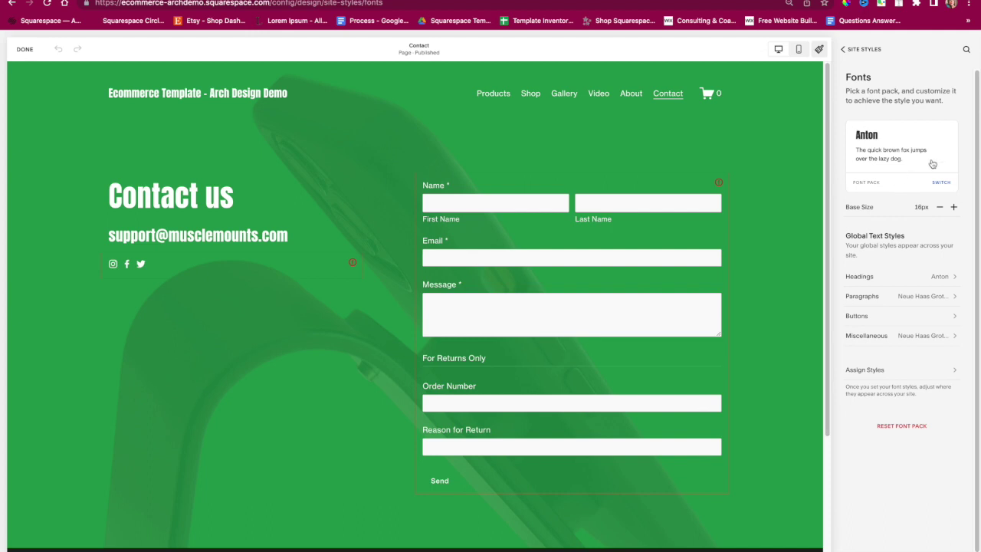
{"action": "left_click", "coordinate": [941, 185]}
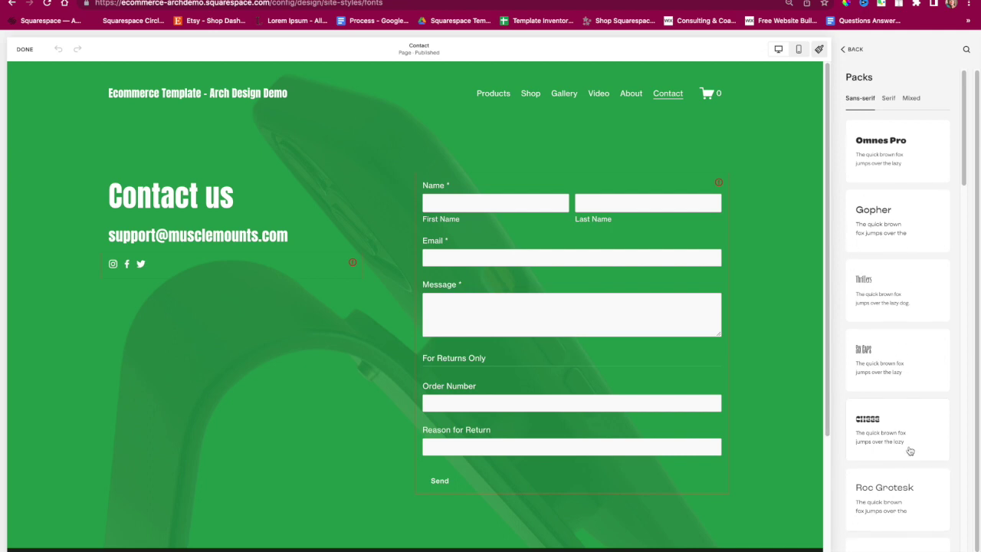
- Try the Obviously Wide, Franklin Gothic URW and Omnes Pro font packs on the site
{"action": "scroll", "coordinate": [871, 302], "scroll_direction": "down", "scroll_amount": 5}
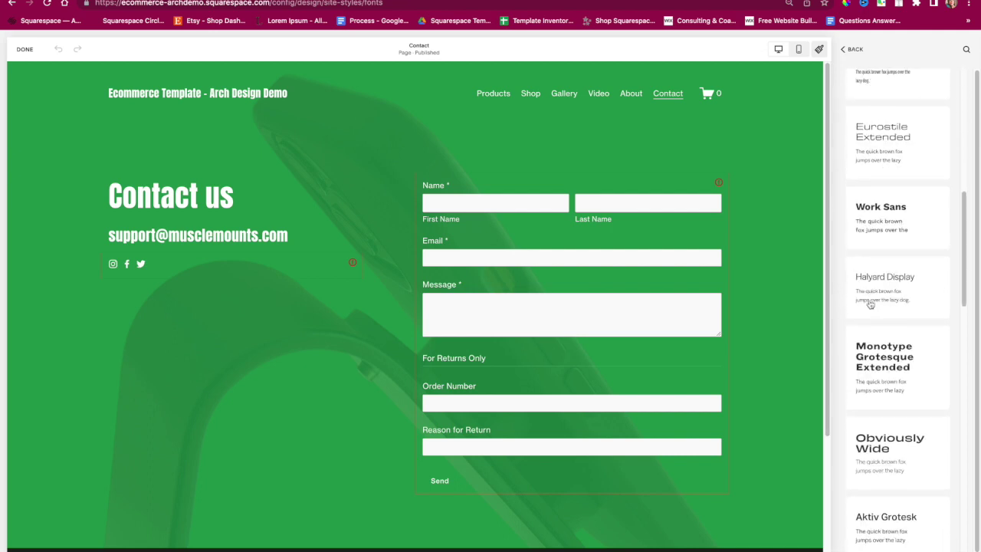
{"action": "left_click", "coordinate": [879, 442]}
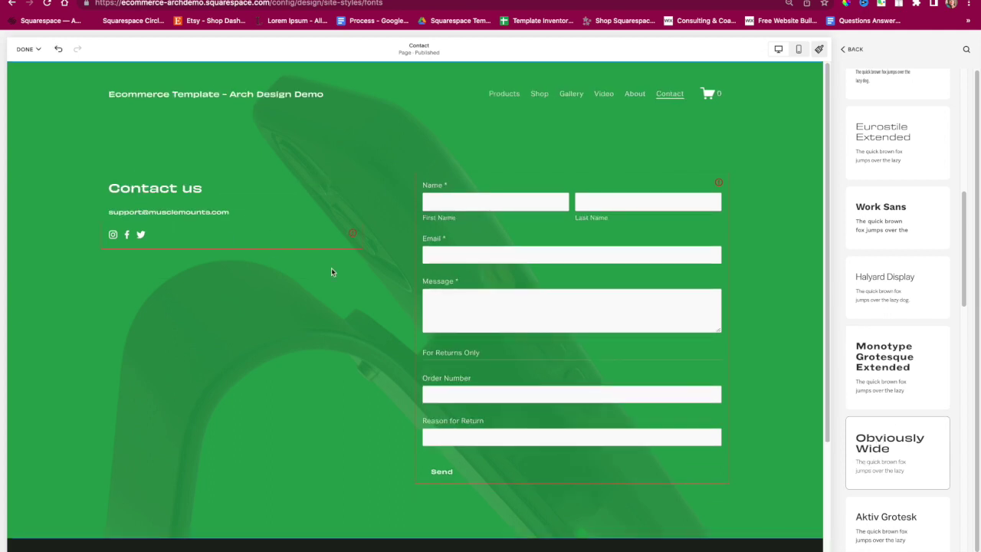
{"action": "scroll", "coordinate": [881, 513], "scroll_direction": "down", "scroll_amount": 5}
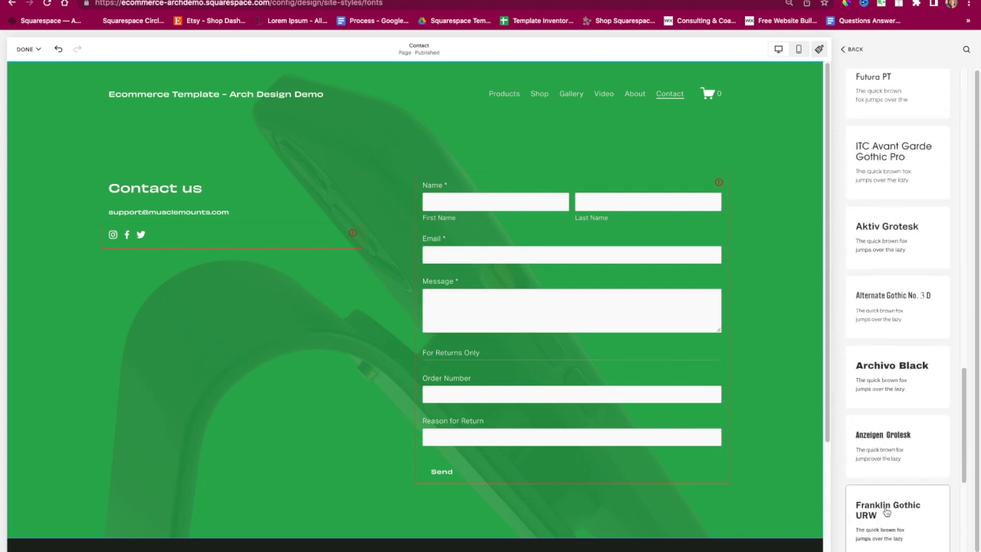
{"action": "left_click", "coordinate": [887, 512]}
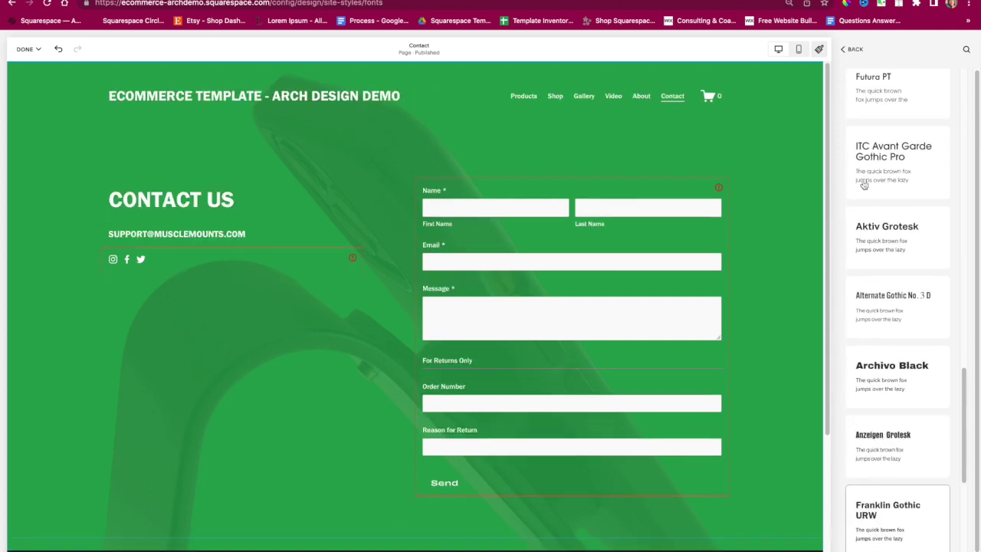
{"action": "scroll", "coordinate": [904, 184], "scroll_direction": "up", "scroll_amount": 10}
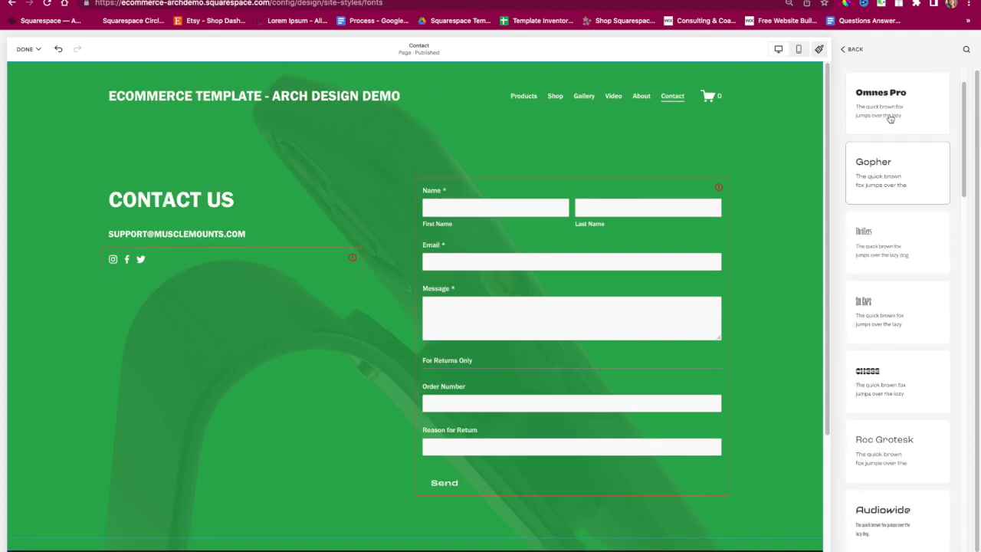
{"action": "left_click", "coordinate": [889, 106]}
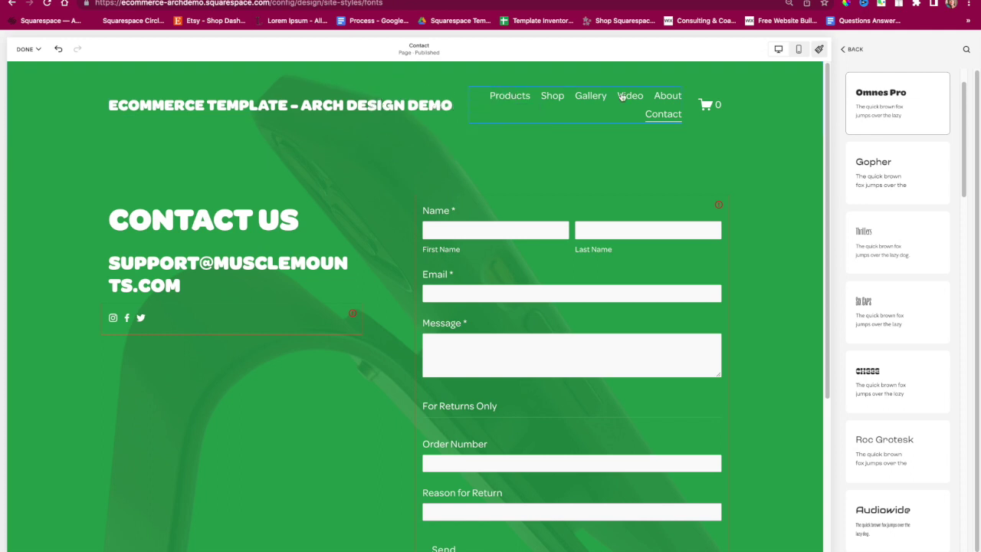
{"action": "scroll", "coordinate": [868, 86], "scroll_direction": "up", "scroll_amount": 2}
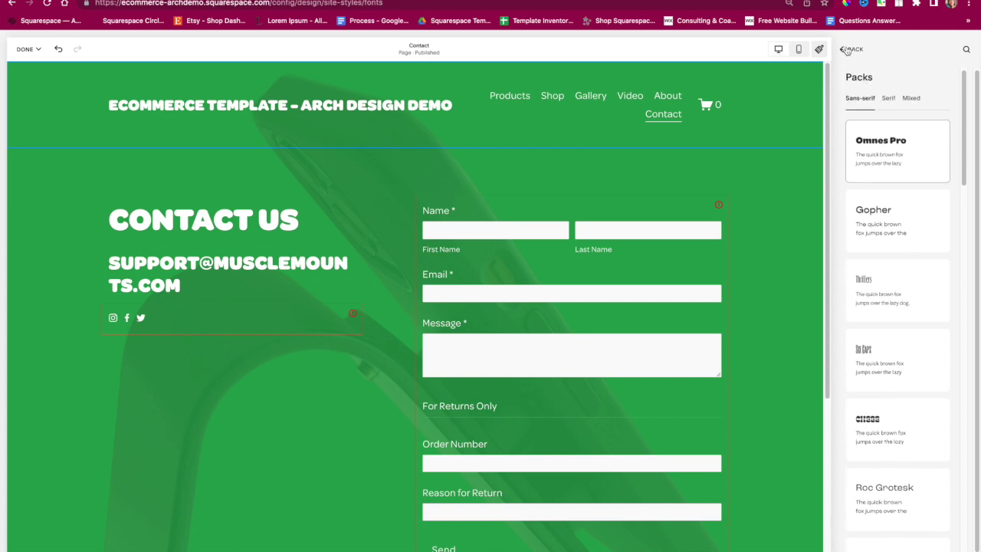
- Discard the font pack changes and leave the site styles
{"action": "left_click", "coordinate": [31, 56]}
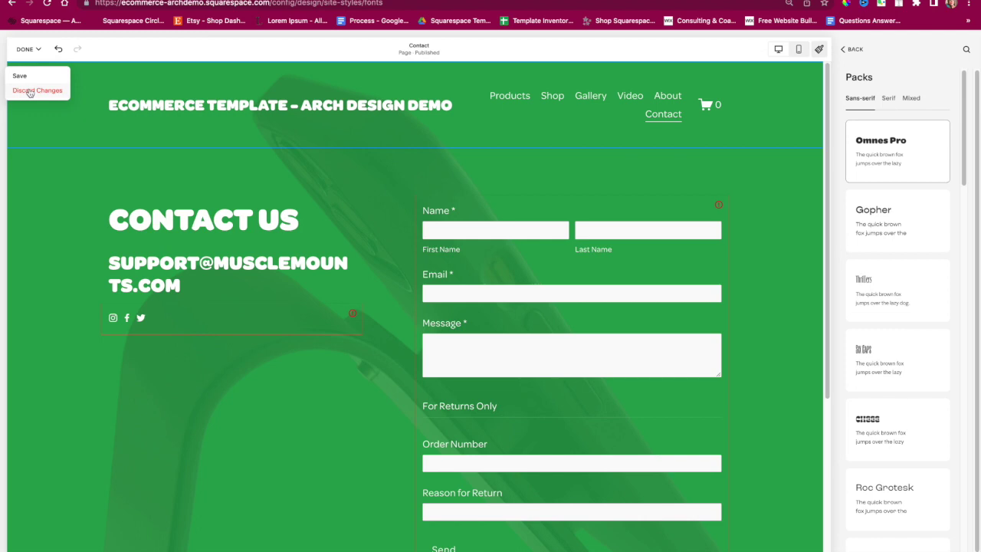
{"action": "left_click", "coordinate": [29, 92]}
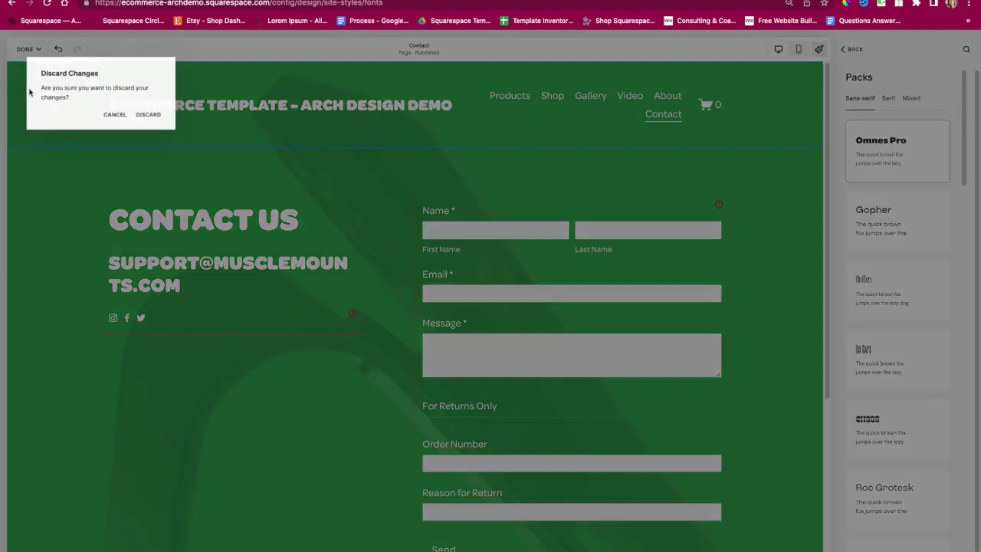
{"action": "left_click", "coordinate": [144, 113]}
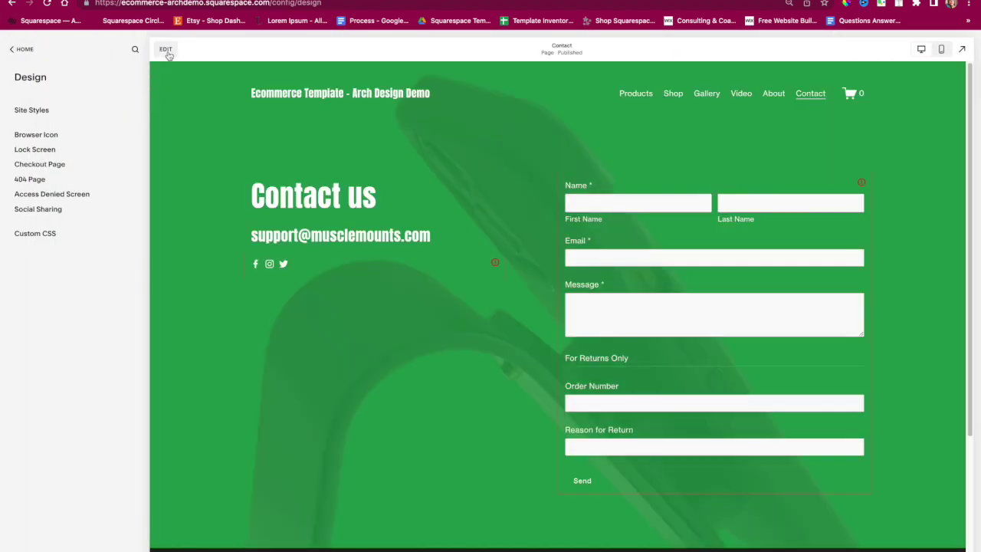
- Open the palette editor in the Colors section of the site-wide styles
{"action": "left_click", "coordinate": [32, 112]}
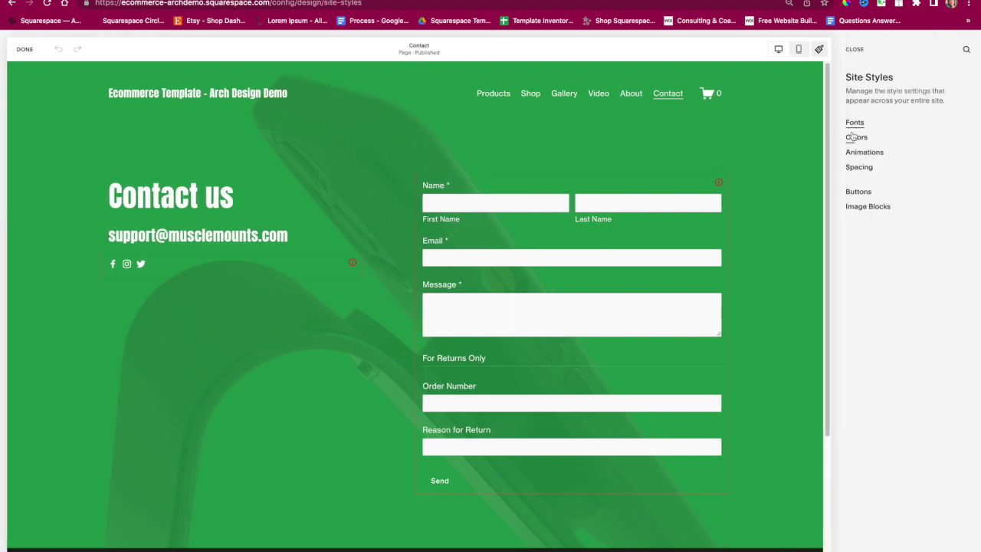
{"action": "left_click", "coordinate": [854, 138]}
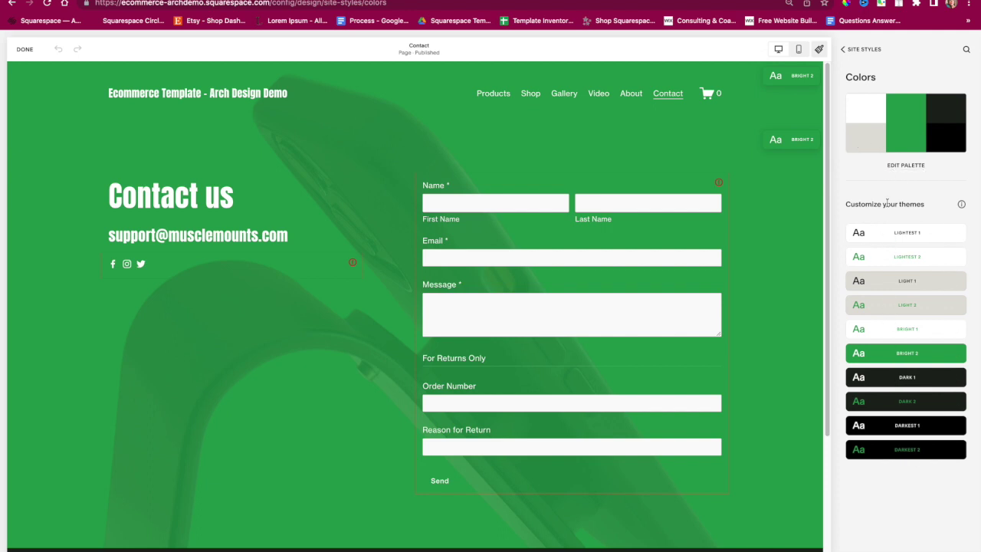
{"action": "left_click", "coordinate": [894, 167]}
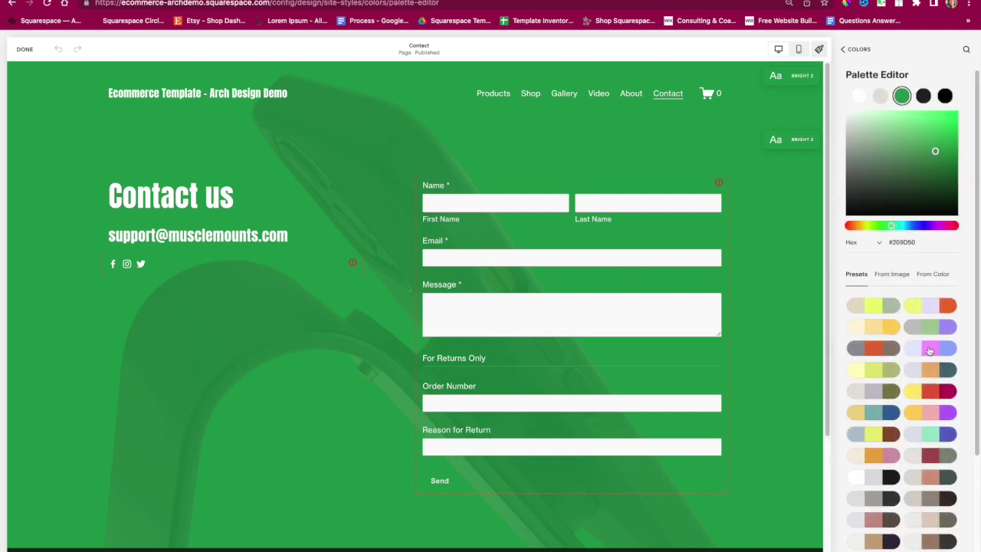
- Try the lavender-pink-blue, yellow-red-maroon, lavender-mint-indigo and blue-grey-lime-brown preset palettes on the site
{"action": "left_click", "coordinate": [929, 350]}
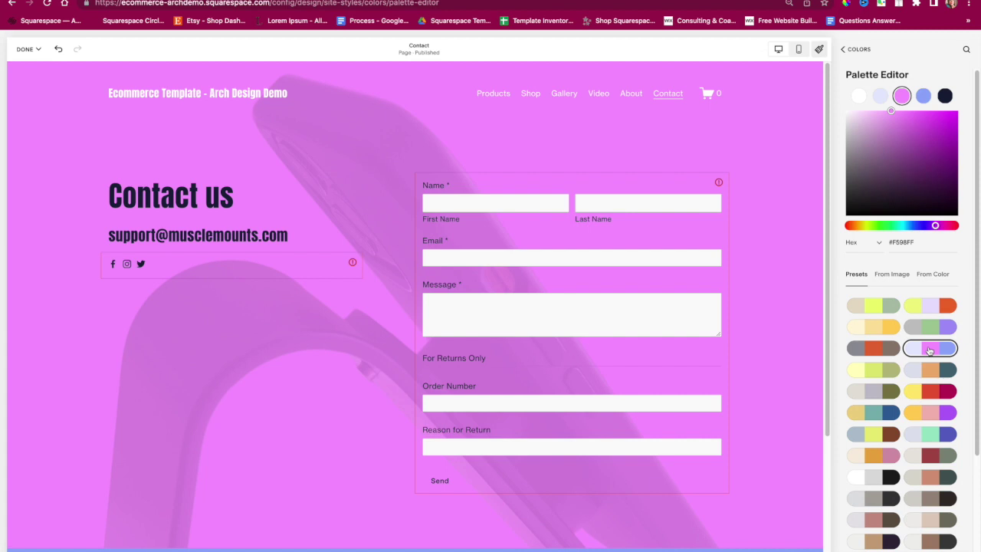
{"action": "left_click", "coordinate": [917, 391]}
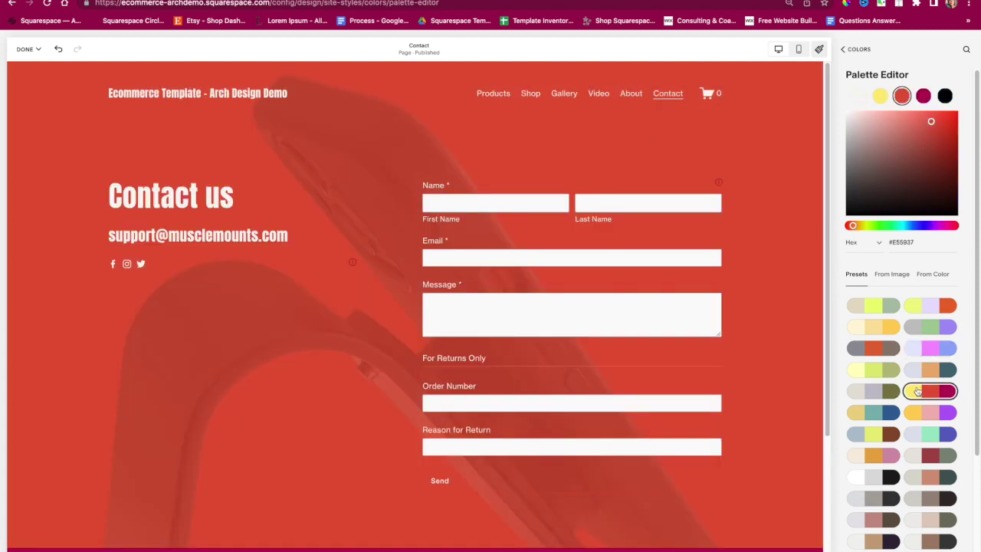
{"action": "left_click", "coordinate": [927, 434]}
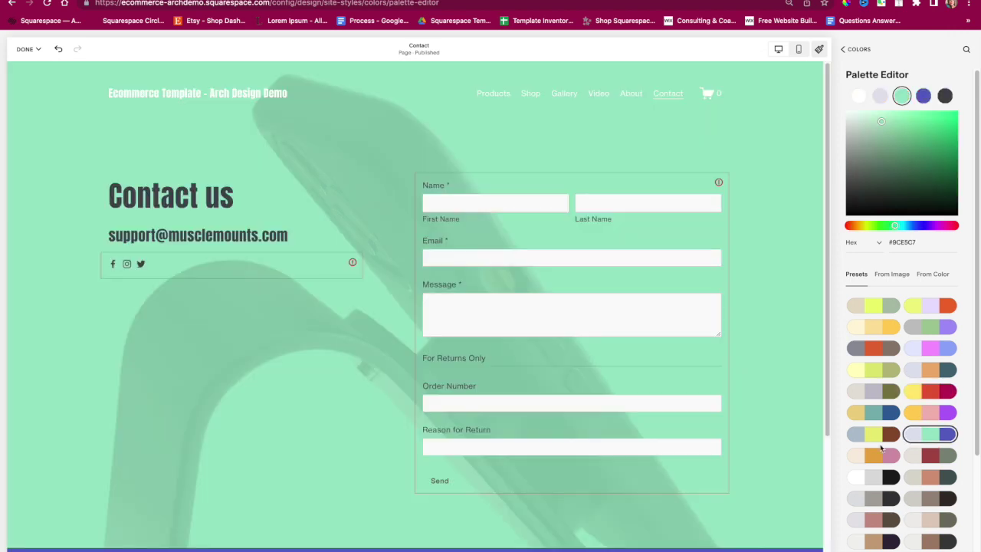
{"action": "left_click", "coordinate": [881, 437]}
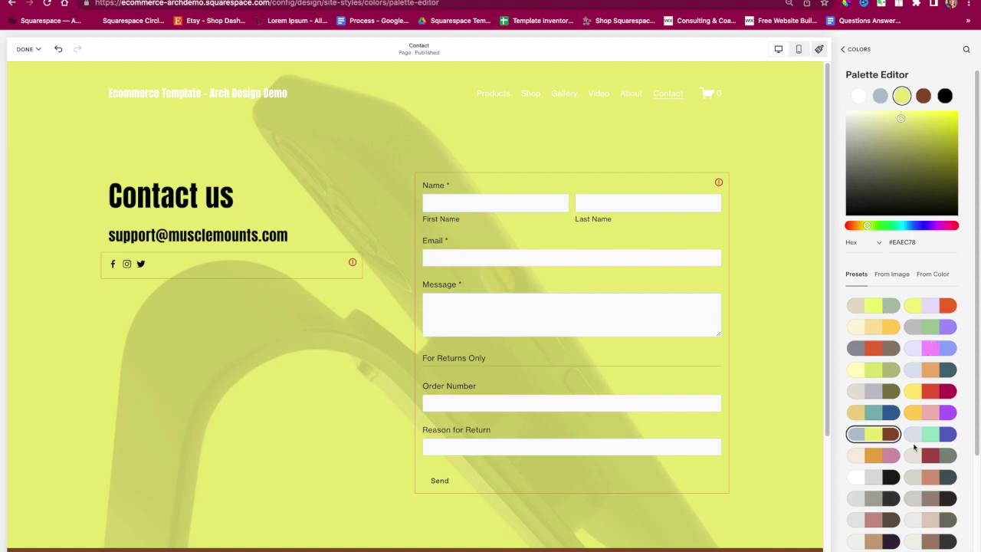
- Apply the preset palette of beige, orange and near-black to the site
{"action": "scroll", "coordinate": [907, 446], "scroll_direction": "down", "scroll_amount": 1}
{"action": "scroll", "coordinate": [907, 447], "scroll_direction": "down", "scroll_amount": 1}
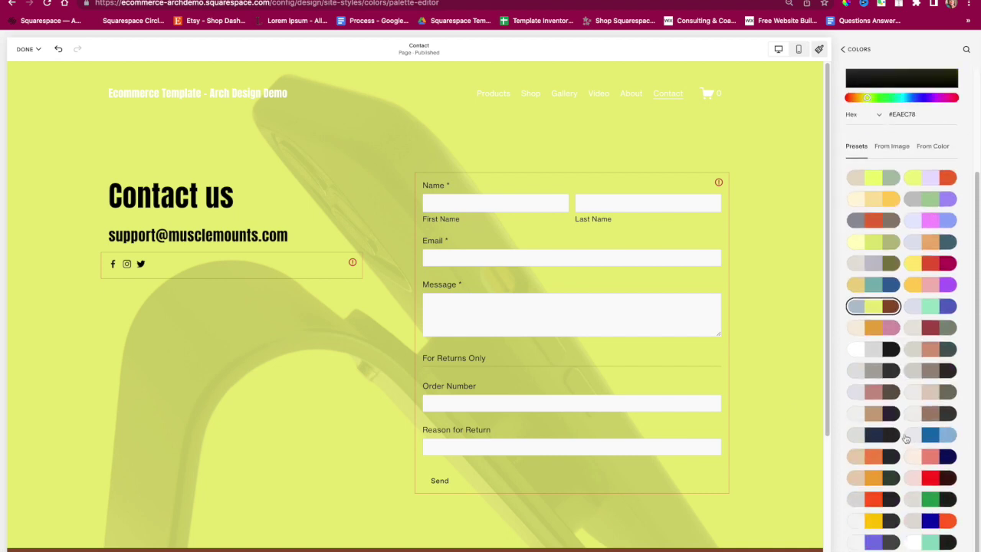
{"action": "left_click", "coordinate": [869, 457]}
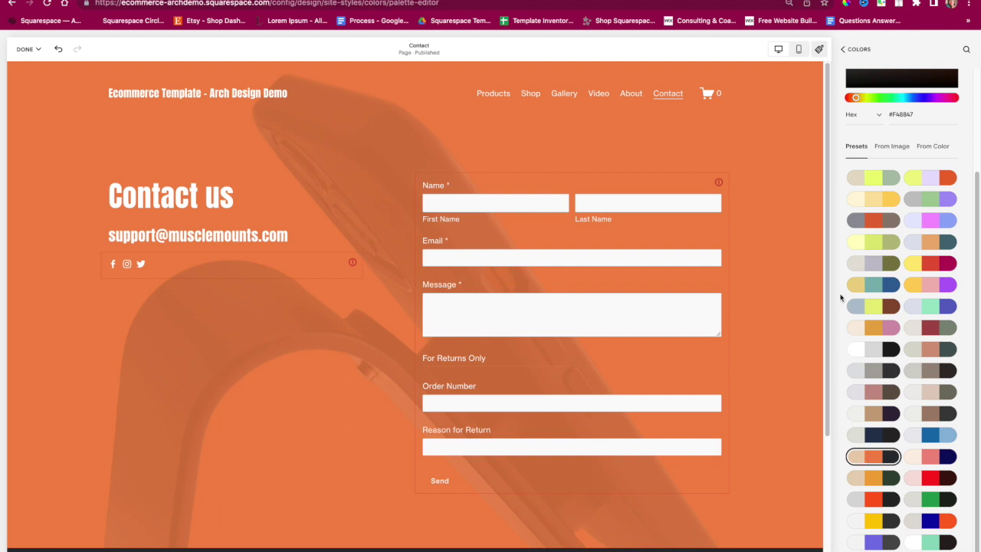
{"action": "scroll", "coordinate": [861, 271], "scroll_direction": "up", "scroll_amount": 2}
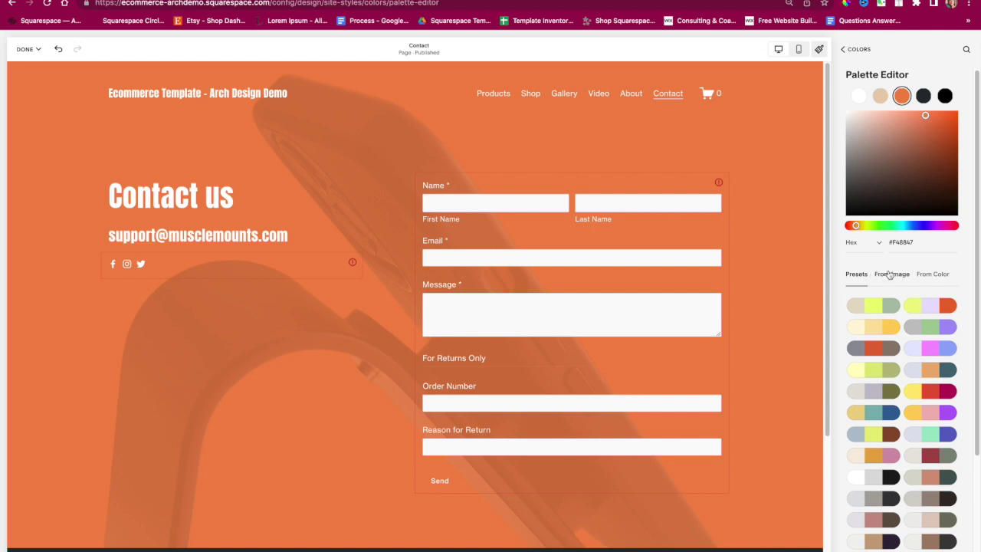
- Check the image and color sources for generating a palette, and try the Complementary palette based on the orange accent color
{"action": "left_click", "coordinate": [889, 278]}
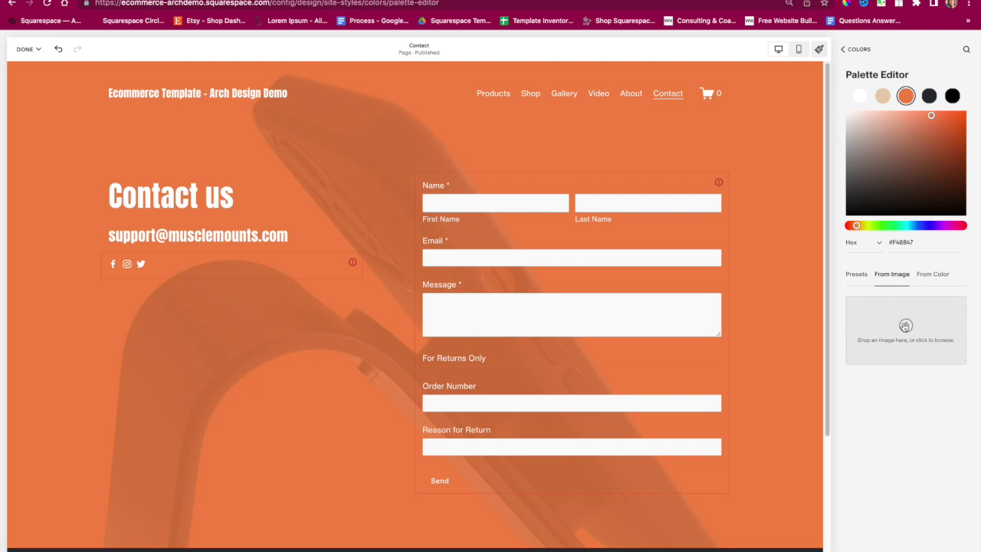
{"action": "left_click", "coordinate": [928, 274]}
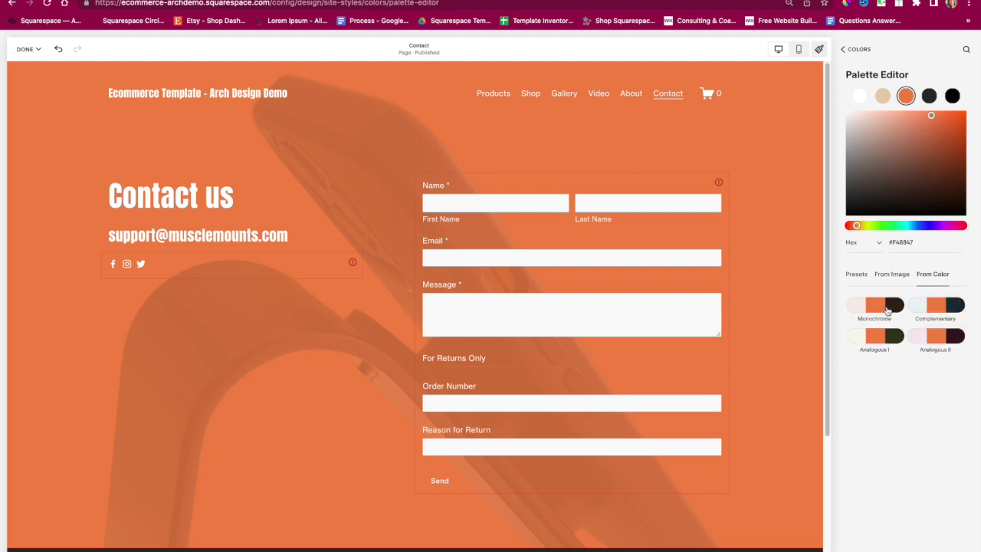
{"action": "left_click", "coordinate": [927, 344]}
{"action": "left_click", "coordinate": [927, 302]}
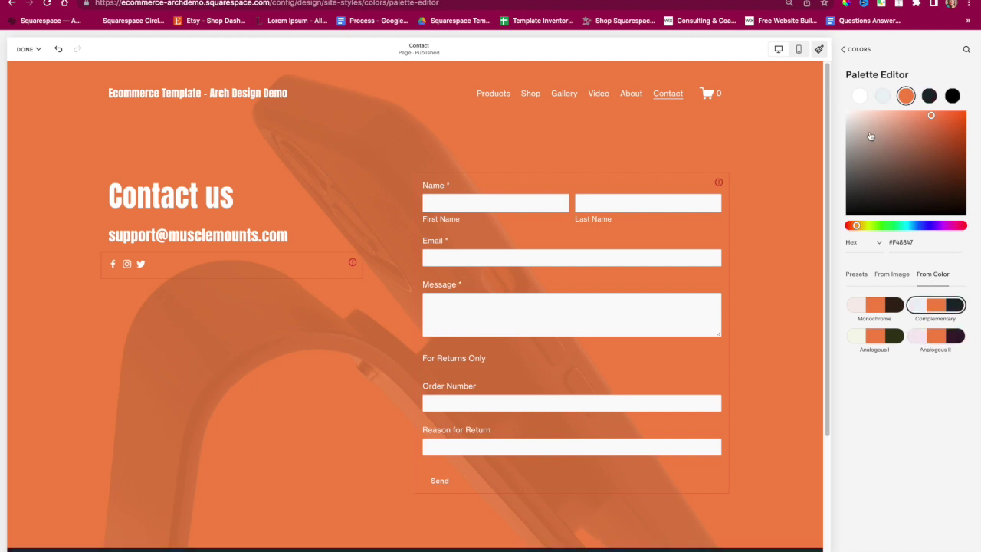
- Try brown #66564C, dark brown #2D1D13 and dark navy #131B2D as the palette's accent color, and return to the site styles
{"action": "left_click", "coordinate": [877, 176]}
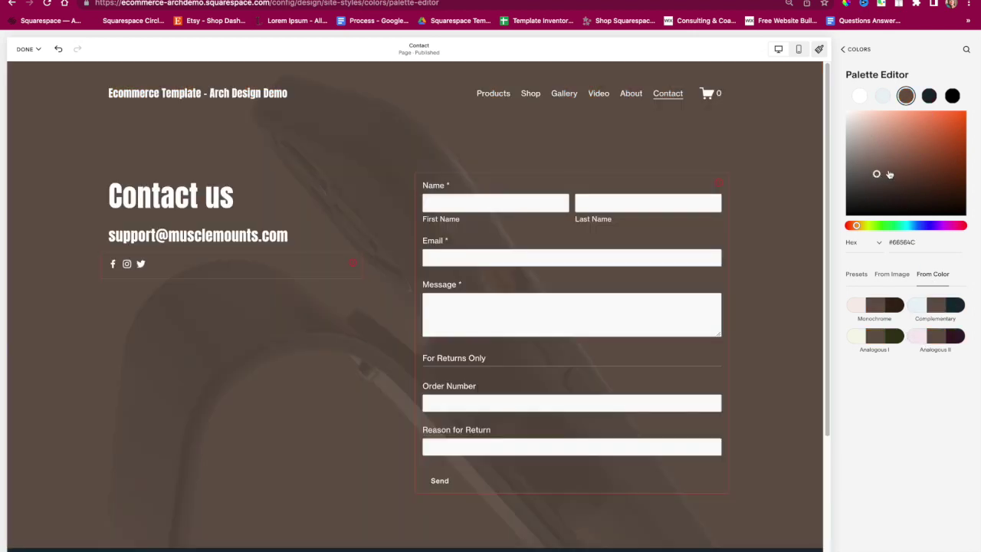
{"action": "left_click", "coordinate": [928, 113]}
{"action": "left_click", "coordinate": [914, 200]}
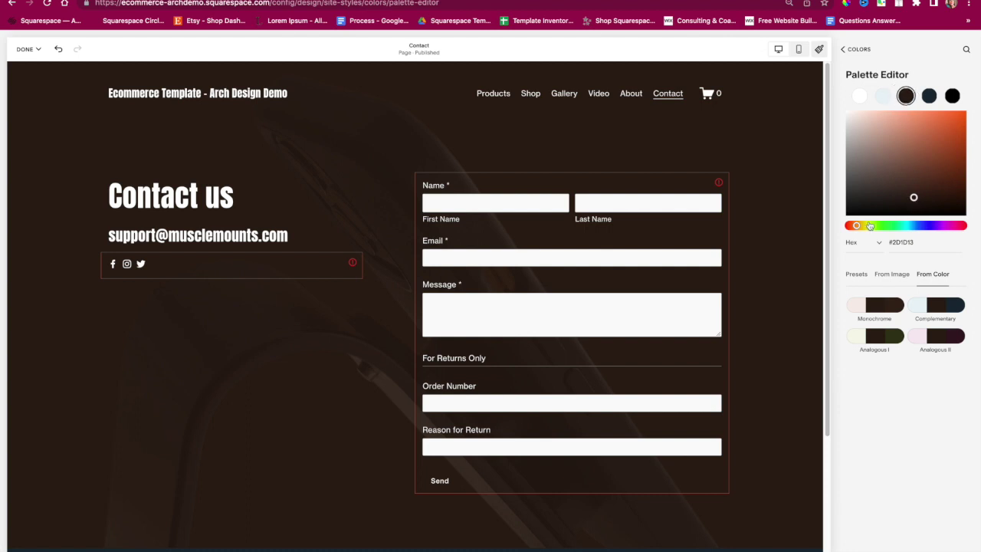
{"action": "left_click_drag", "start_coordinate": [865, 227], "coordinate": [927, 226]}
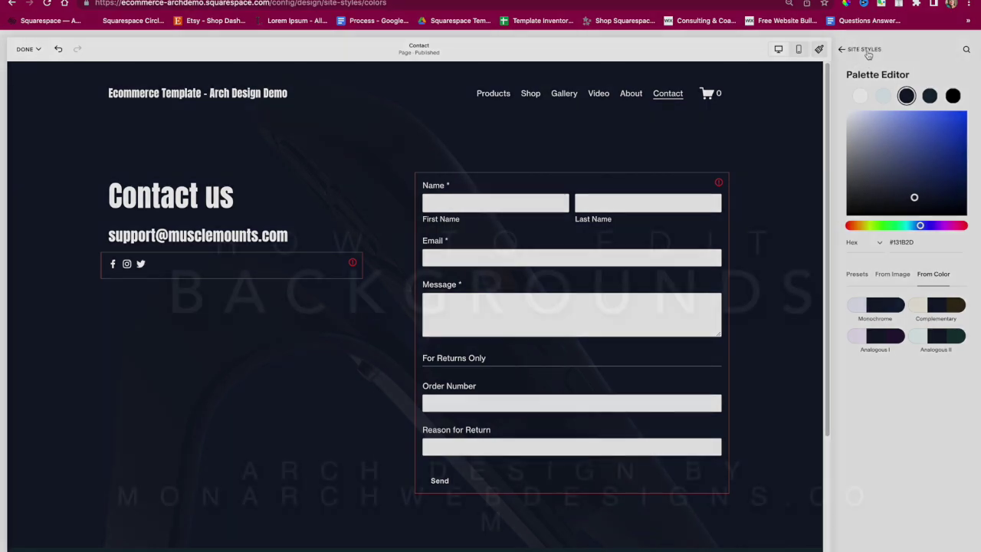
{"action": "left_click", "coordinate": [856, 49]}
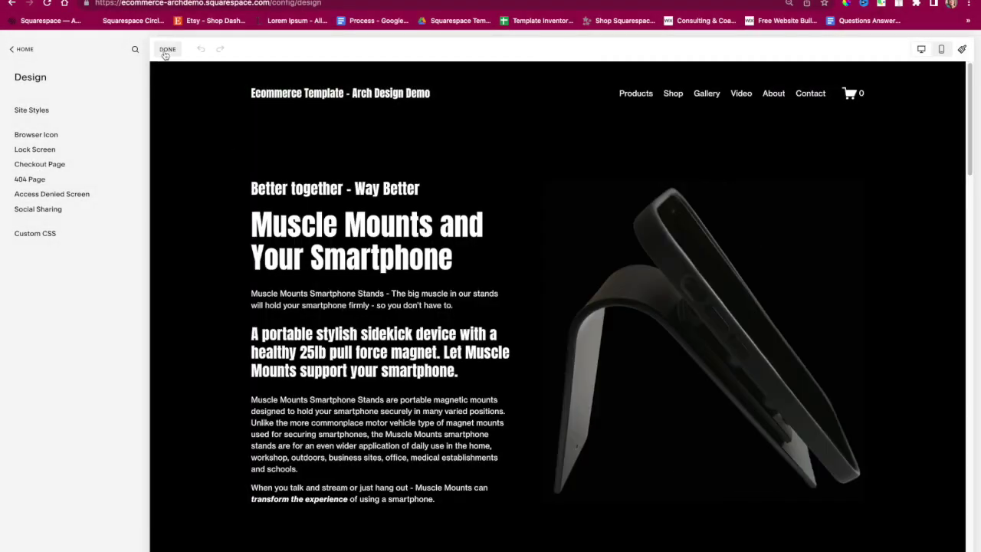
- Edit the home page and add the free stock image of a purple starry sky over a mountain lake as the first section's background
{"action": "left_click", "coordinate": [165, 49]}
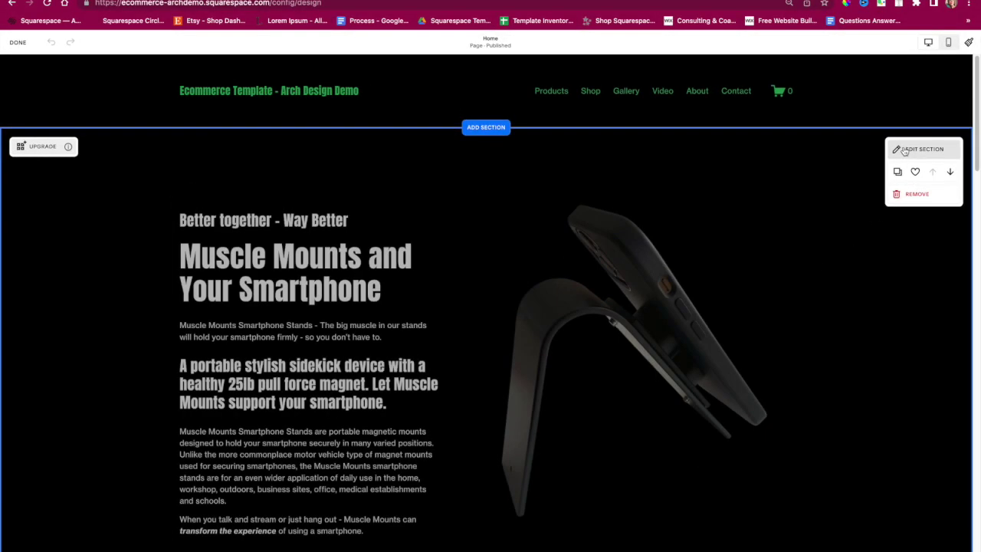
{"action": "scroll", "coordinate": [134, 388], "scroll_direction": "down", "scroll_amount": 2}
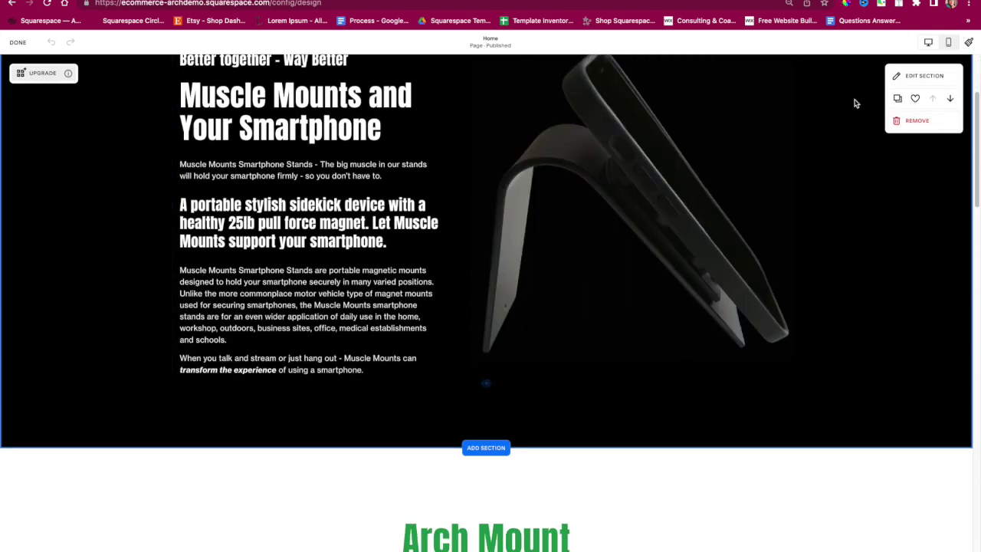
{"action": "left_click", "coordinate": [904, 78]}
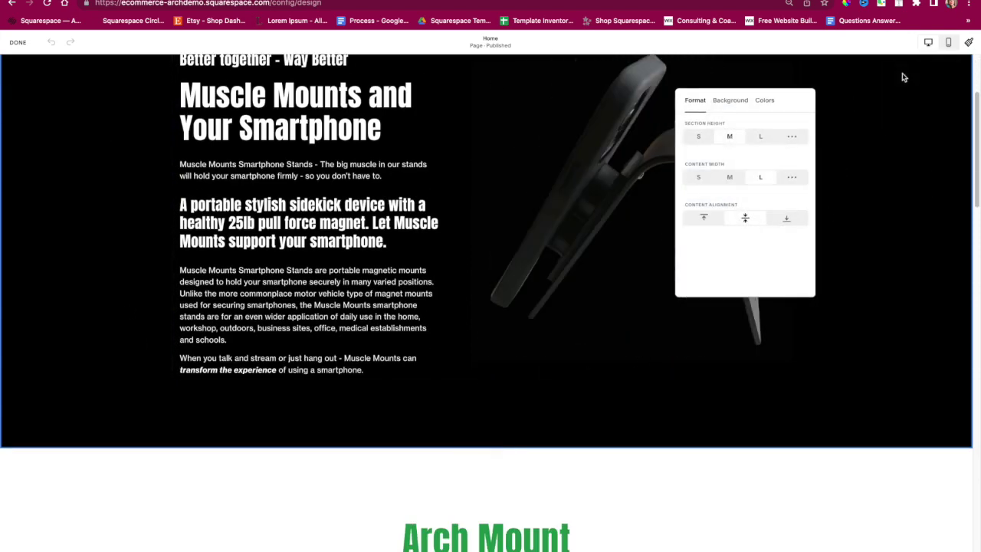
{"action": "left_click", "coordinate": [732, 100]}
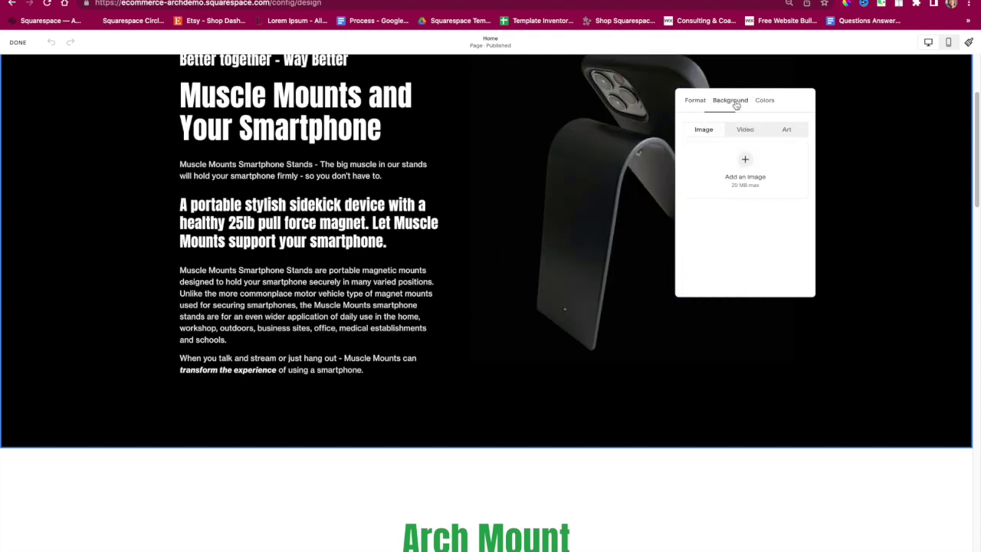
{"action": "left_click", "coordinate": [744, 161]}
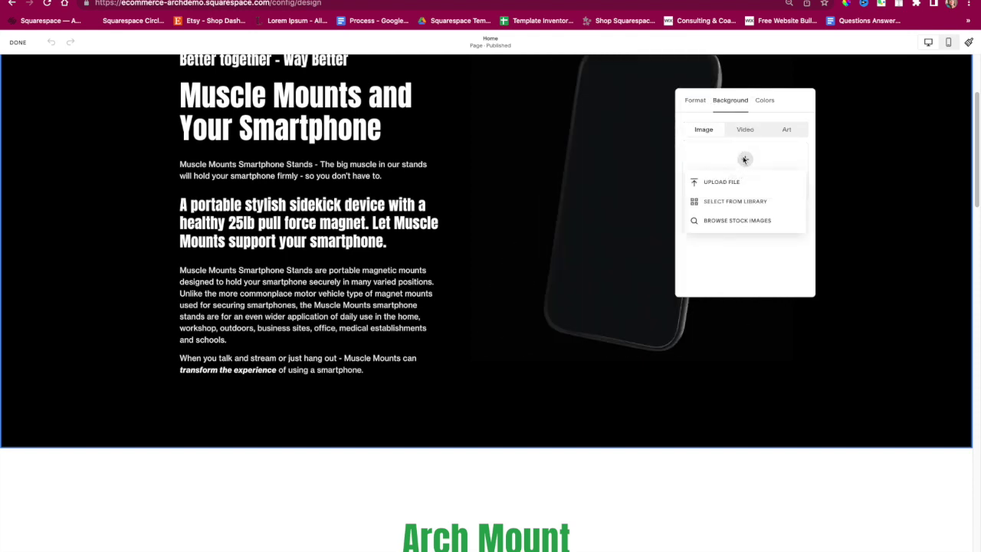
{"action": "left_click", "coordinate": [721, 220]}
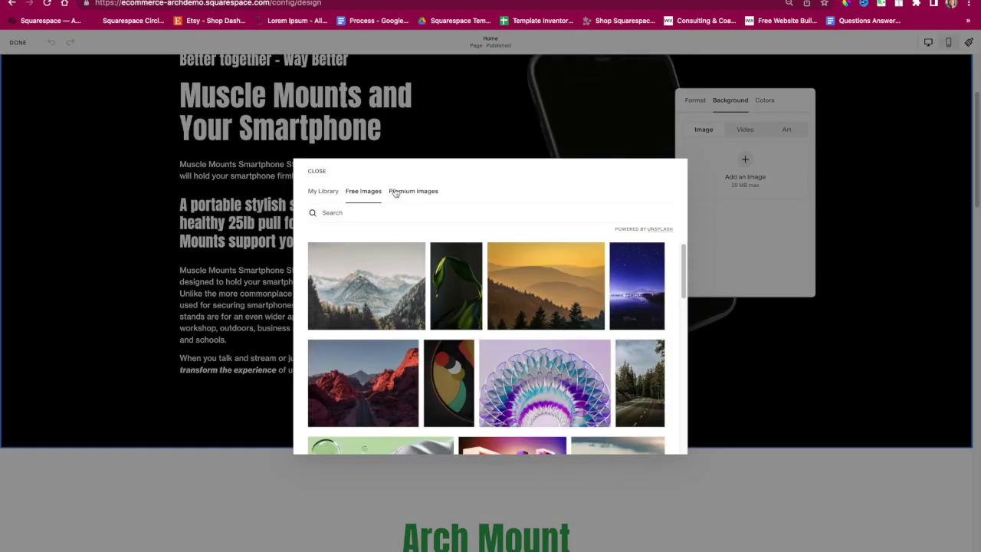
{"action": "left_click", "coordinate": [654, 265]}
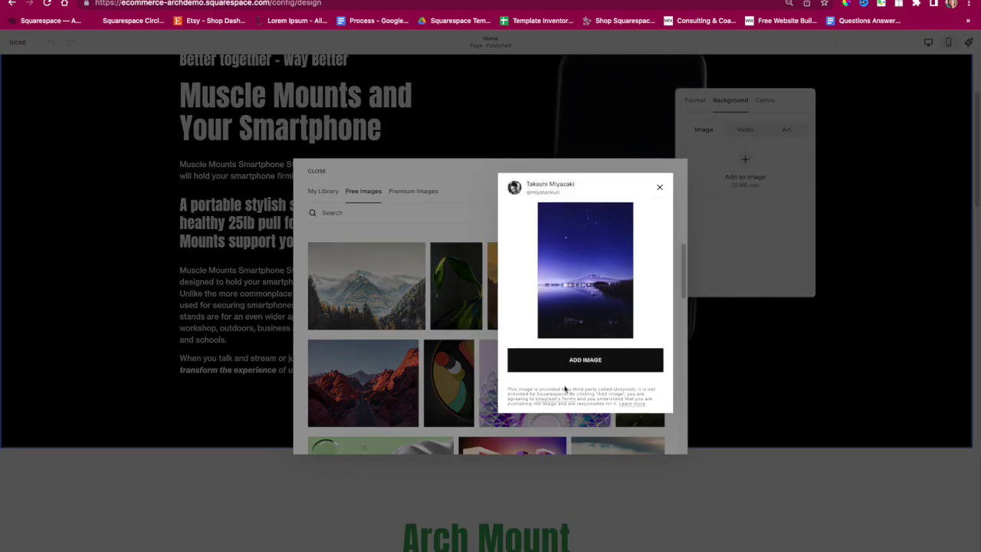
{"action": "left_click", "coordinate": [565, 360]}
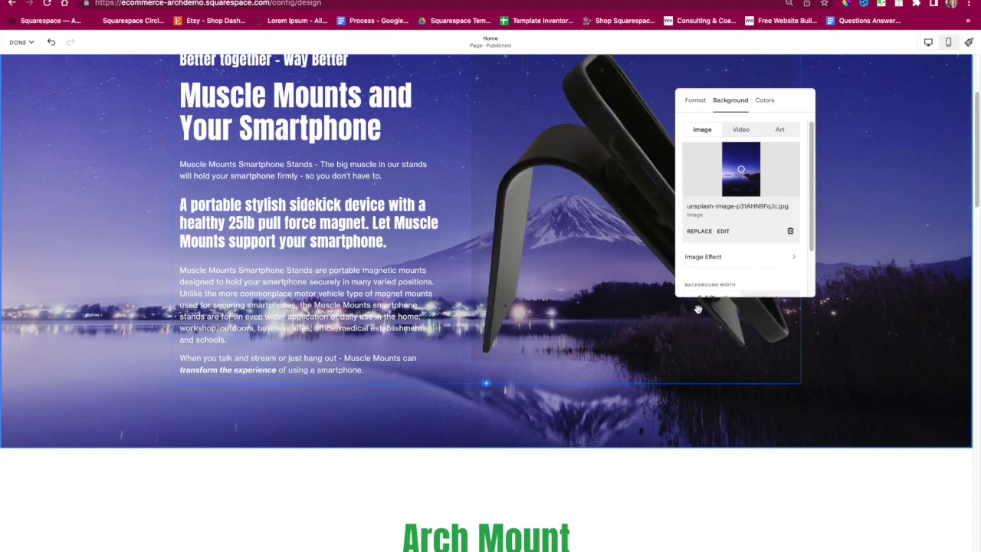
- Look through the art and video background options for the first section and return to its image background
{"action": "scroll", "coordinate": [698, 310], "scroll_direction": "up", "scroll_amount": 3}
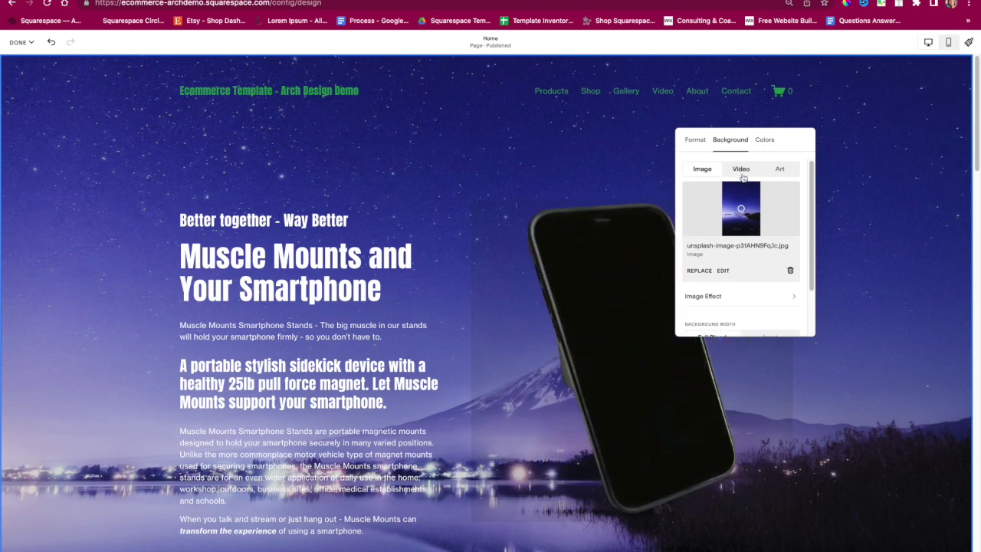
{"action": "left_click", "coordinate": [780, 169]}
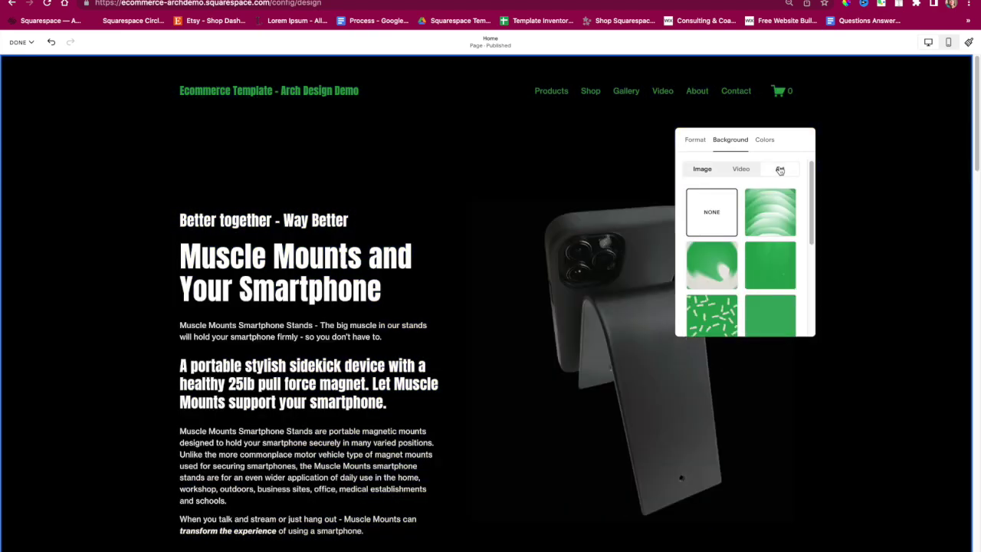
{"action": "left_click", "coordinate": [742, 170]}
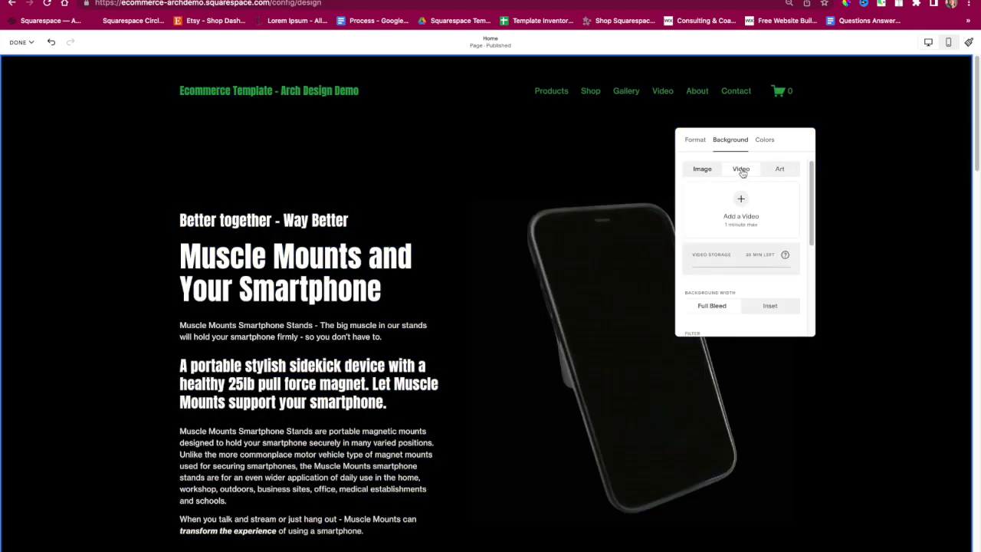
{"action": "left_click", "coordinate": [697, 170]}
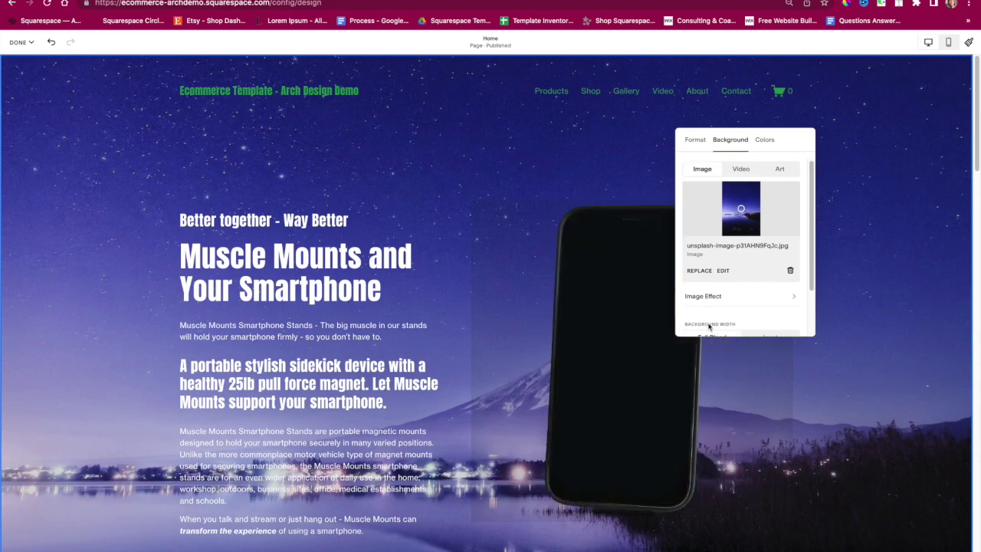
- Apply the third image effect after None to the section's background image and check how it moves with the page
{"action": "left_click", "coordinate": [708, 297]}
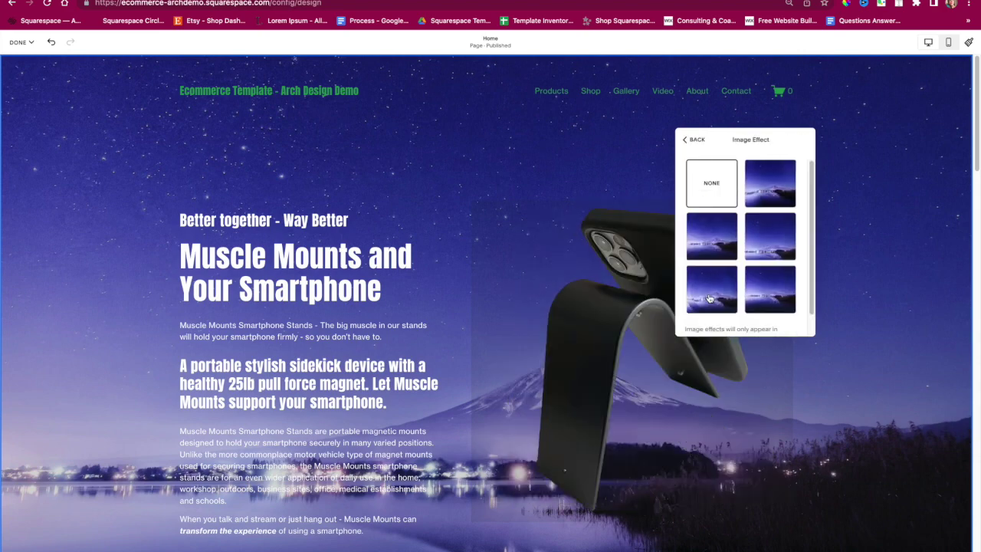
{"action": "left_click", "coordinate": [757, 253]}
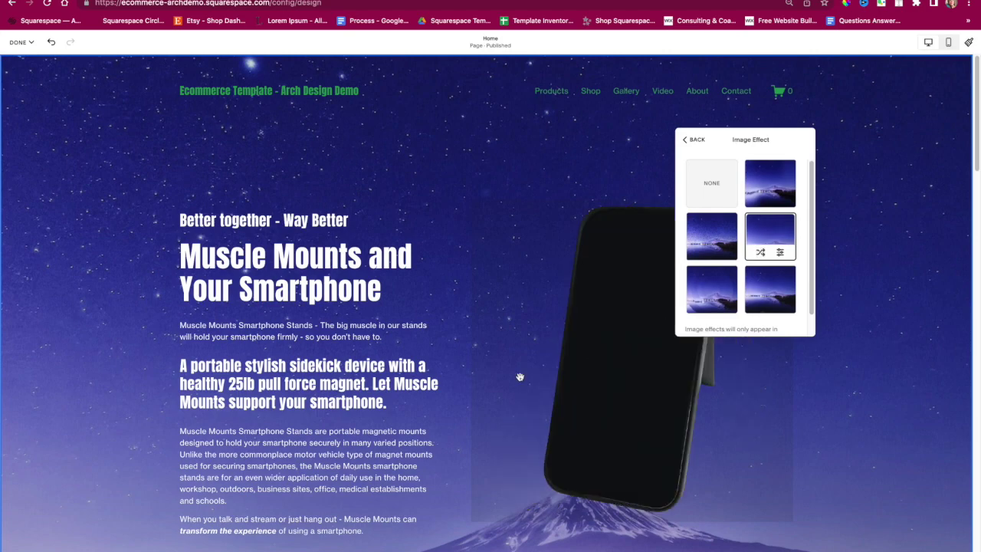
{"action": "scroll", "coordinate": [465, 390], "scroll_direction": "down", "scroll_amount": 5}
{"action": "scroll", "coordinate": [465, 390], "scroll_direction": "up", "scroll_amount": 5}
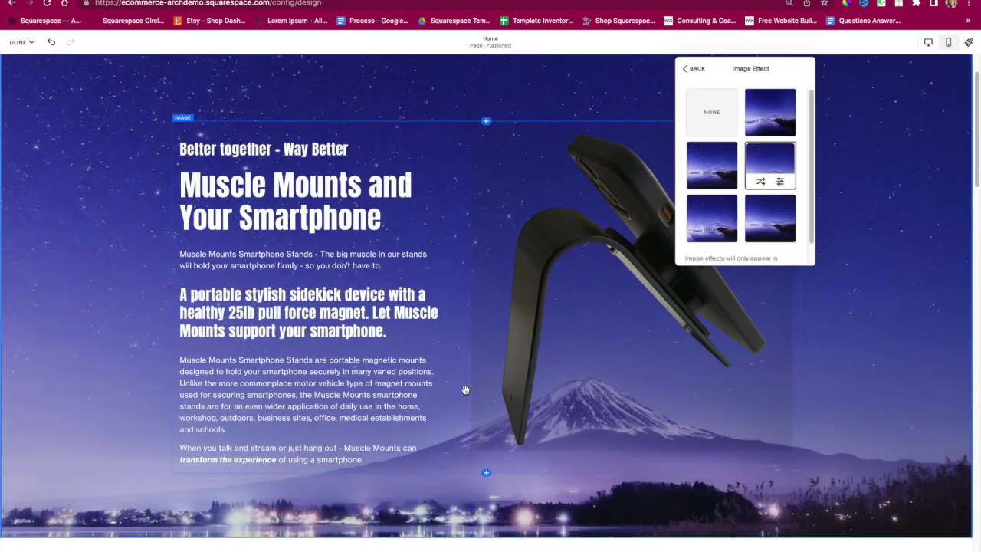
{"action": "scroll", "coordinate": [465, 390], "scroll_direction": "down", "scroll_amount": 6}
{"action": "scroll", "coordinate": [465, 389], "scroll_direction": "up", "scroll_amount": 6}
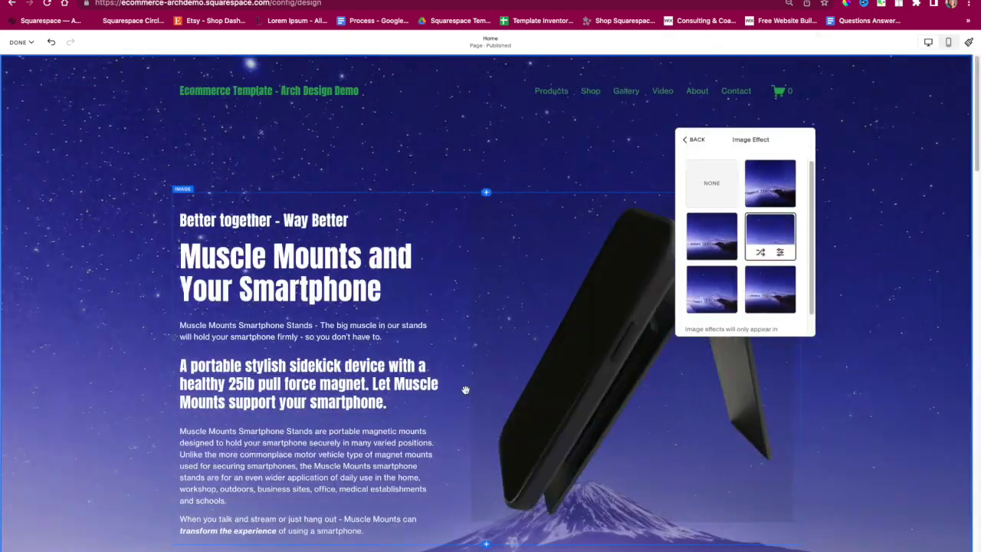
{"action": "left_click", "coordinate": [694, 140]}
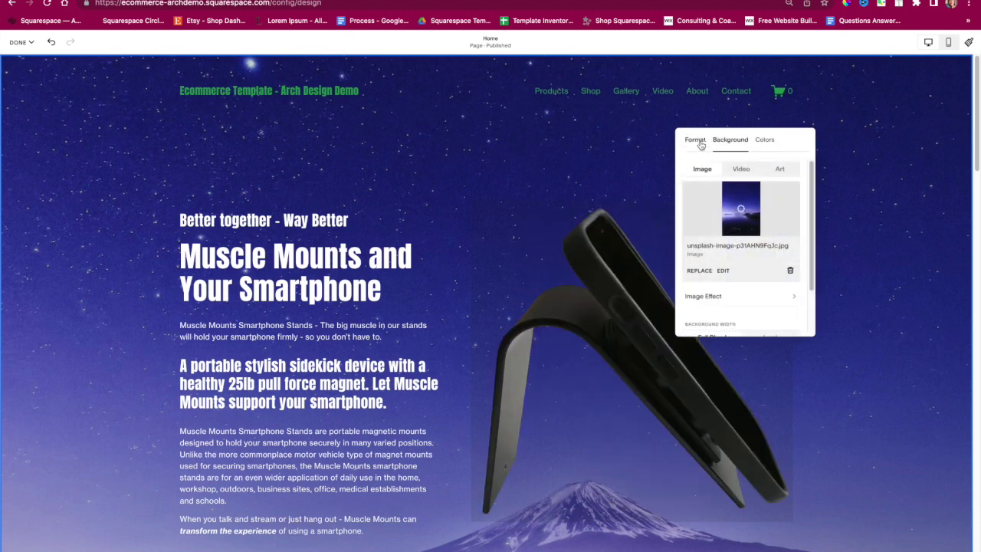
- Try the Lightest 2, Bright 1, Bright 2 and Dark 2 color themes on the first section and settle on Darkest 1
{"action": "left_click", "coordinate": [763, 141]}
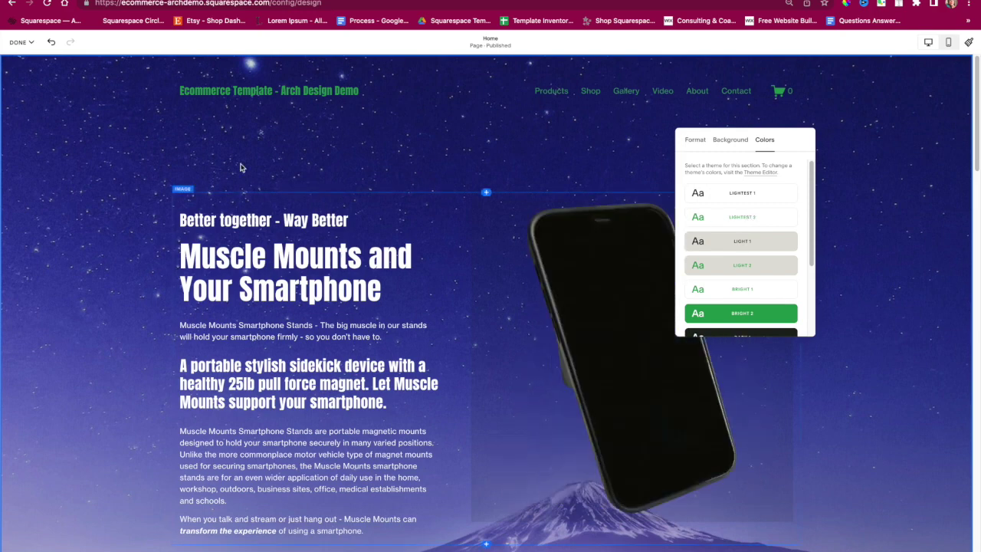
{"action": "left_click", "coordinate": [762, 219]}
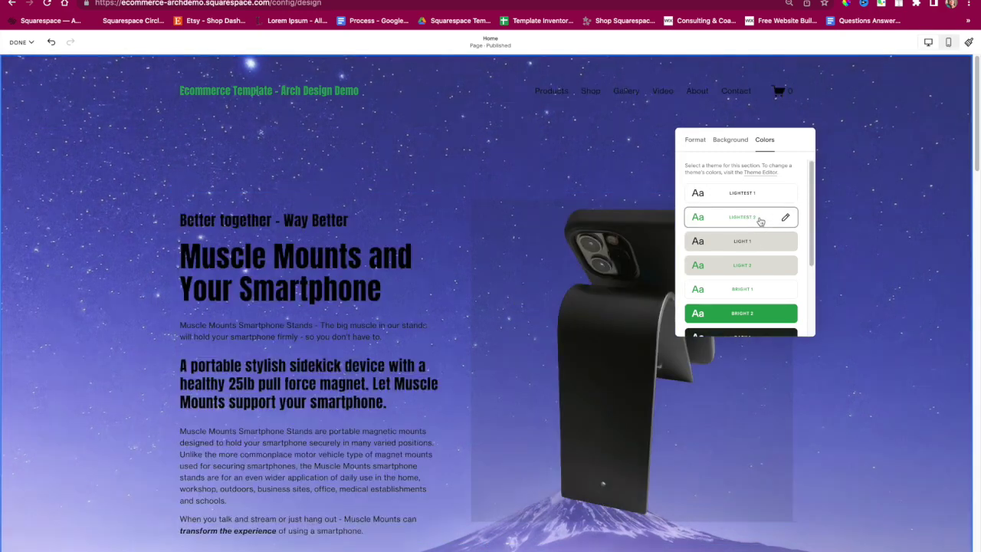
{"action": "left_click", "coordinate": [766, 288]}
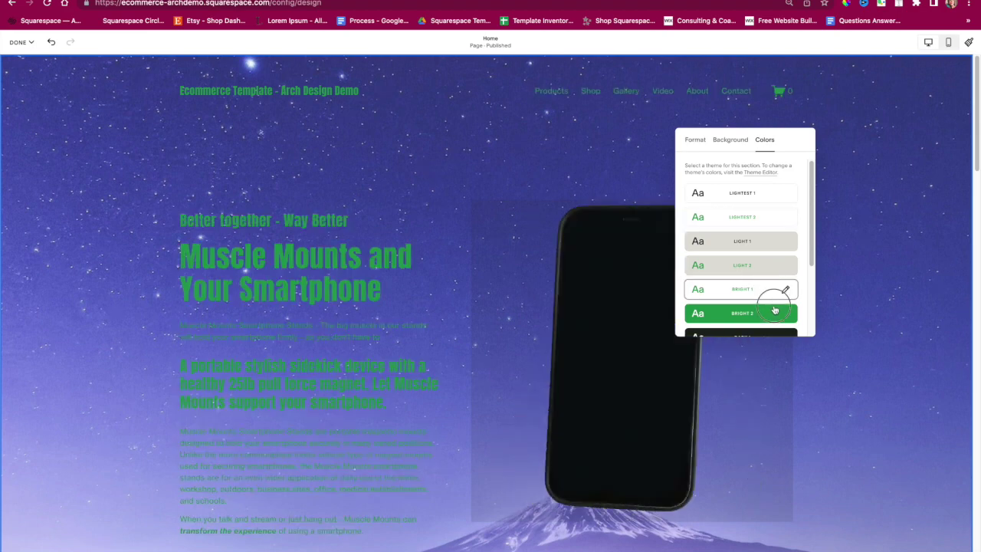
{"action": "left_click", "coordinate": [768, 313]}
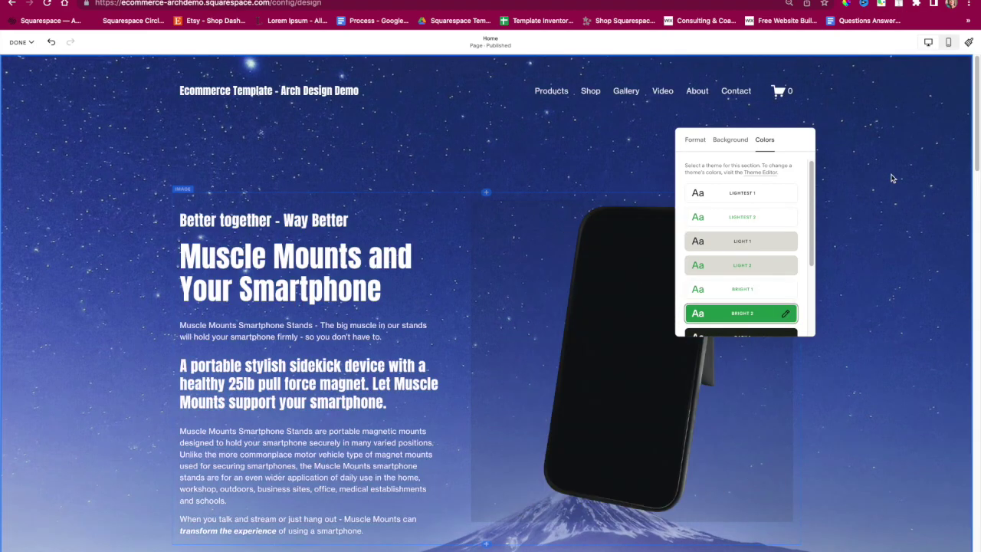
{"action": "scroll", "coordinate": [760, 215], "scroll_direction": "down", "scroll_amount": 3}
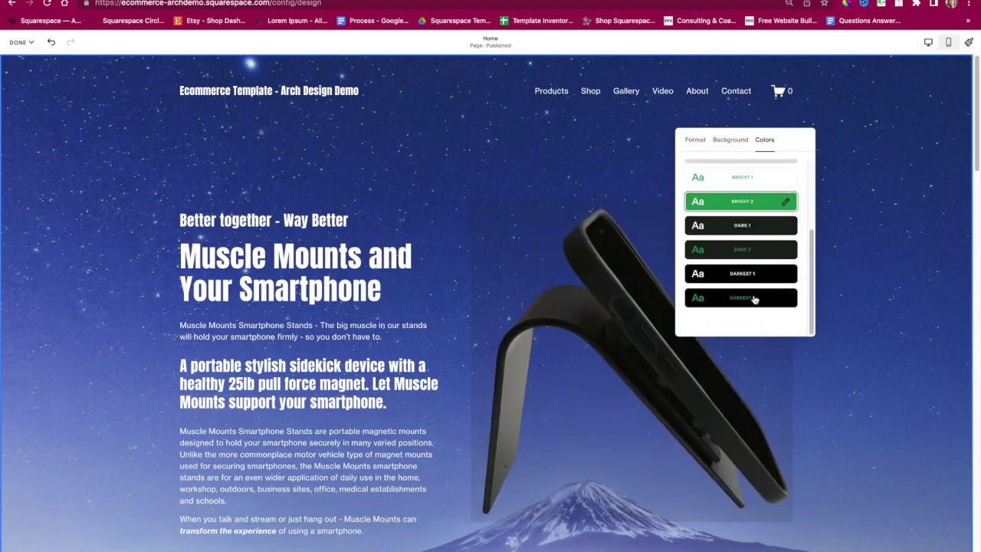
{"action": "left_click", "coordinate": [760, 252]}
{"action": "left_click", "coordinate": [776, 276]}
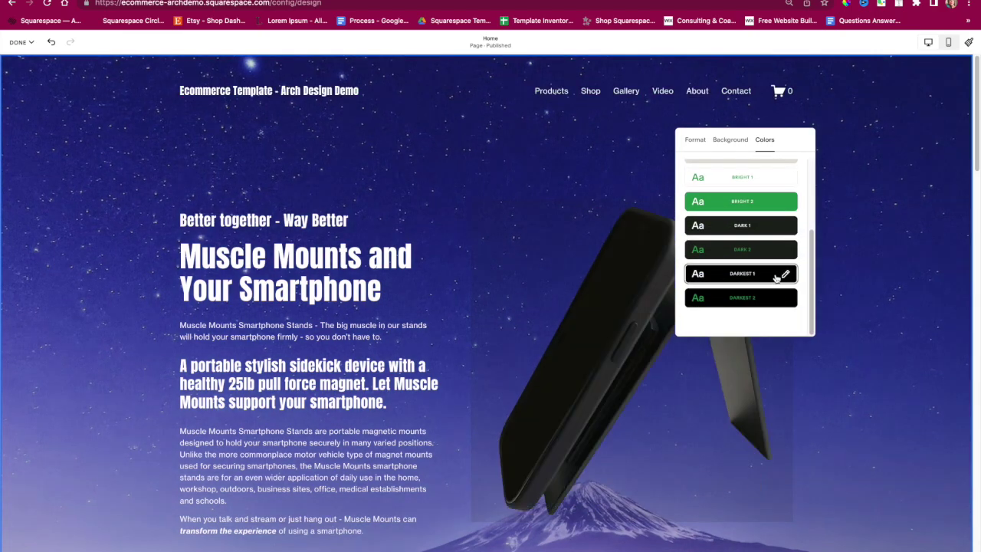
{"action": "scroll", "coordinate": [724, 216], "scroll_direction": "up", "scroll_amount": 3}
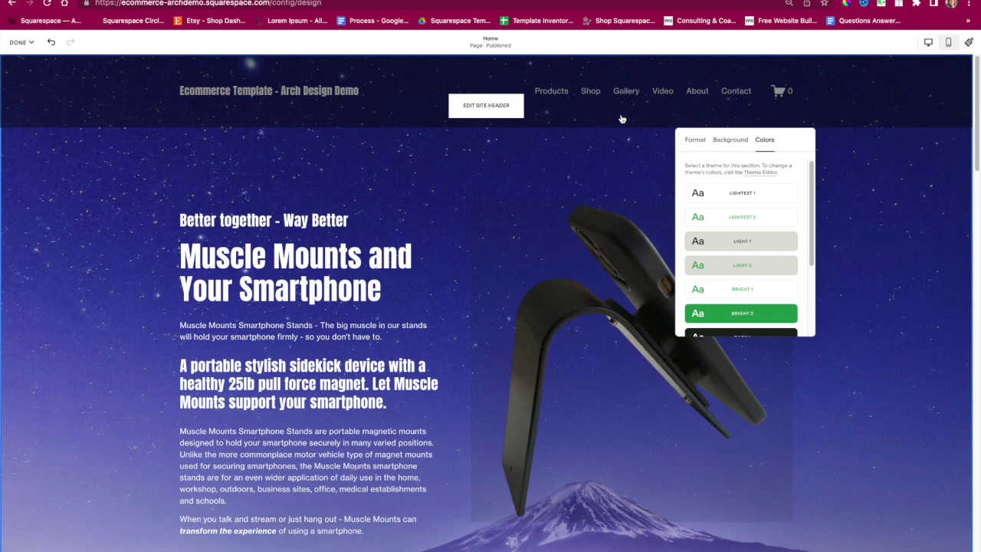
- Discard the background and color theme changes made to the home page
{"action": "left_click", "coordinate": [20, 42]}
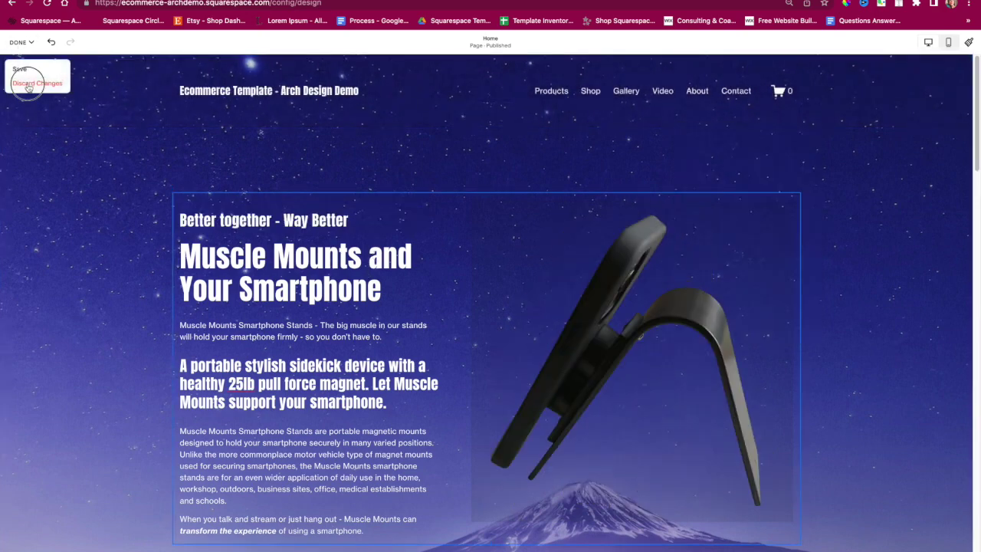
{"action": "left_click", "coordinate": [31, 83]}
{"action": "left_click", "coordinate": [141, 108]}
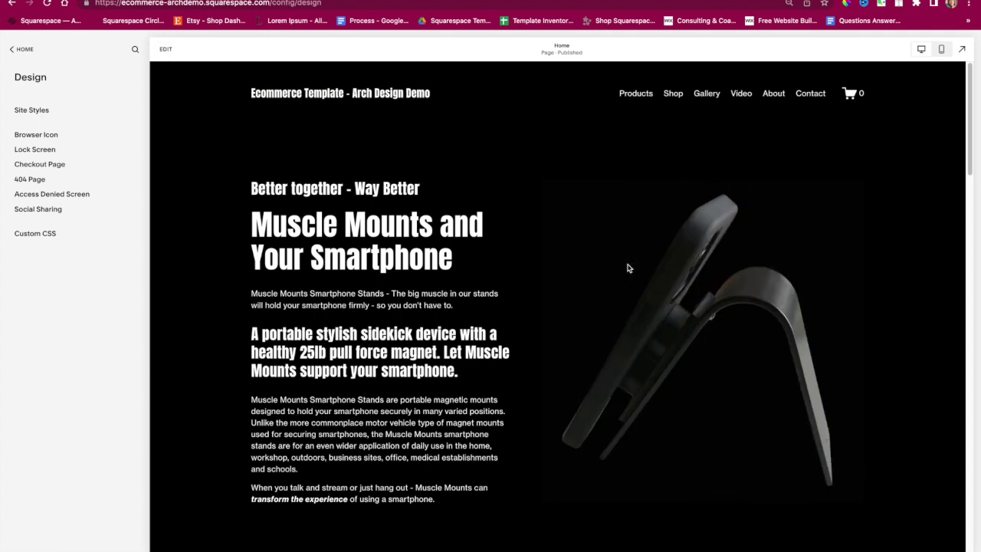
- Open the home page for editing and try the Bright 2, Dark 1, Dark 2 and Darkest 1 color themes on the Arch Mount section
{"action": "left_click", "coordinate": [160, 50]}
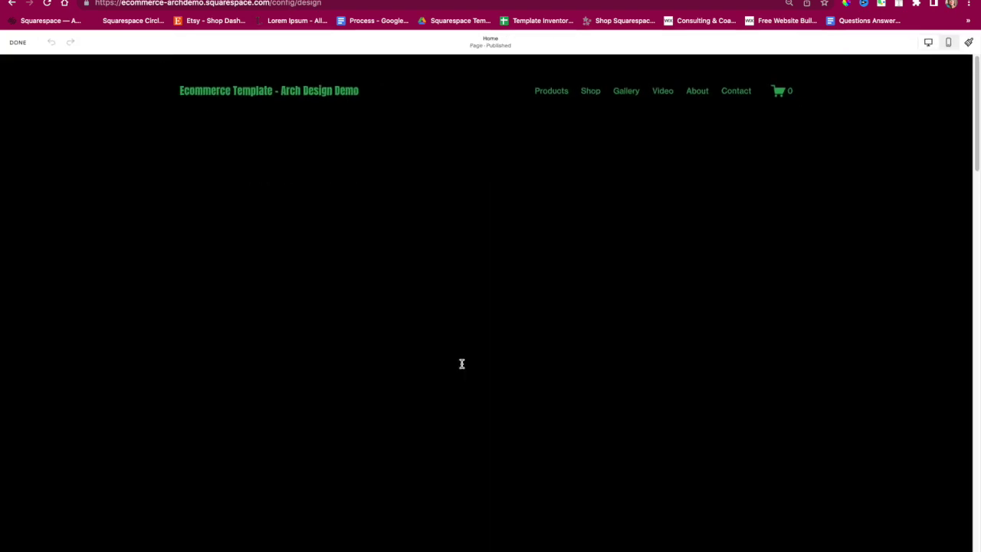
{"action": "scroll", "coordinate": [655, 454], "scroll_direction": "down", "scroll_amount": 5}
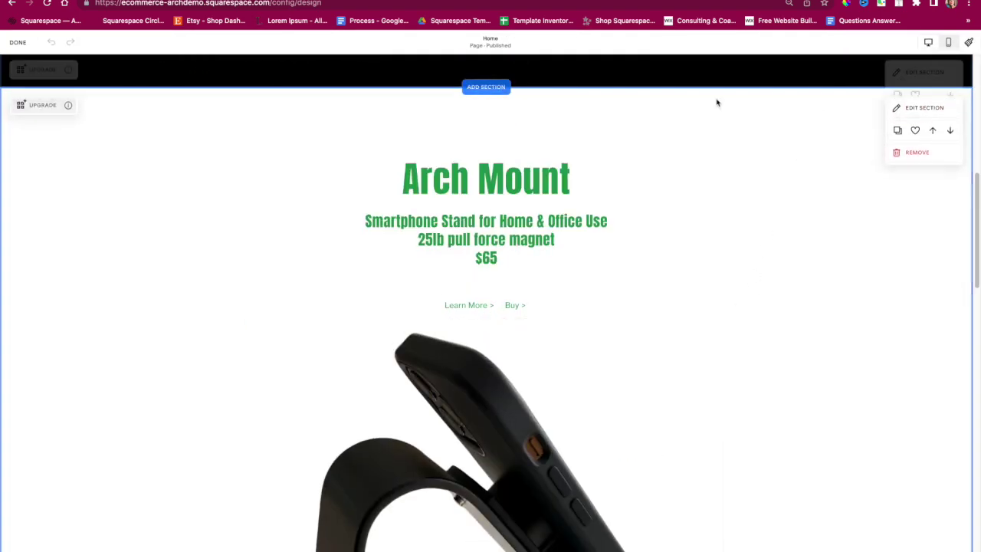
{"action": "left_click", "coordinate": [923, 110]}
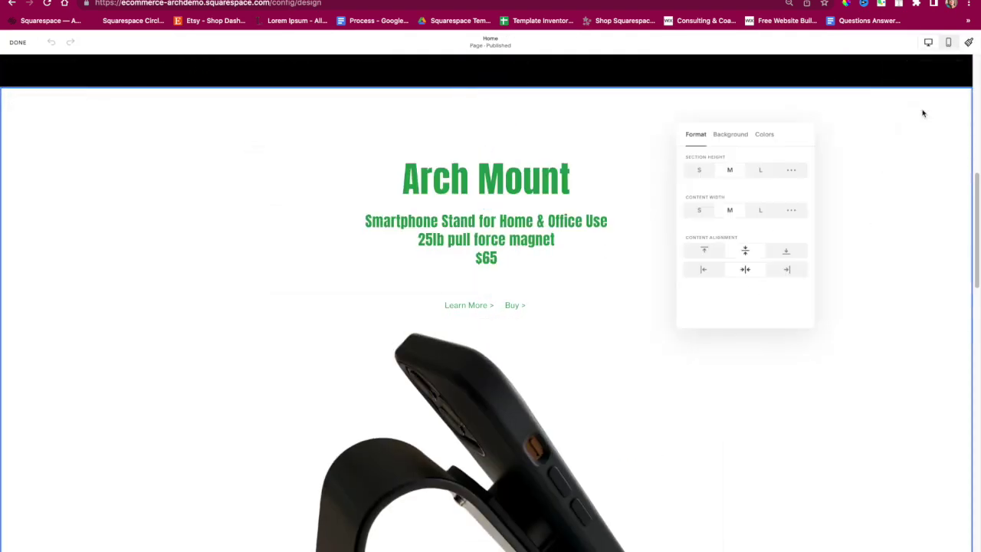
{"action": "left_click", "coordinate": [766, 134]}
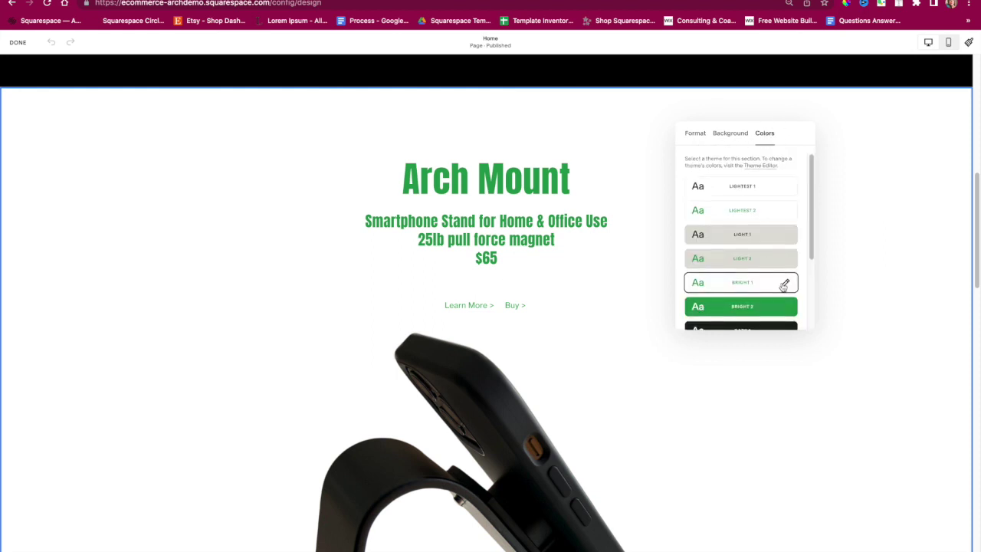
{"action": "scroll", "coordinate": [784, 285], "scroll_direction": "down", "scroll_amount": 3}
{"action": "left_click", "coordinate": [777, 201]}
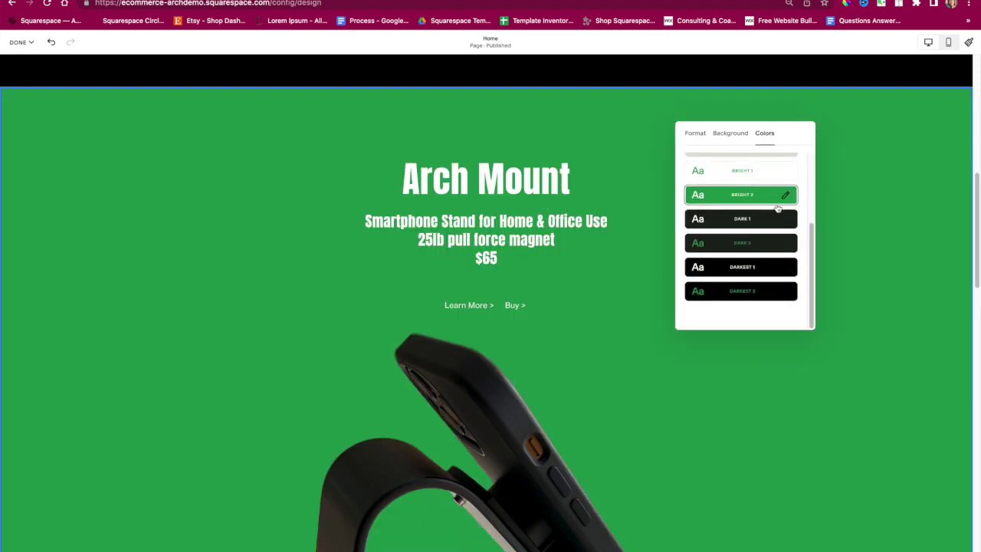
{"action": "left_click", "coordinate": [773, 222]}
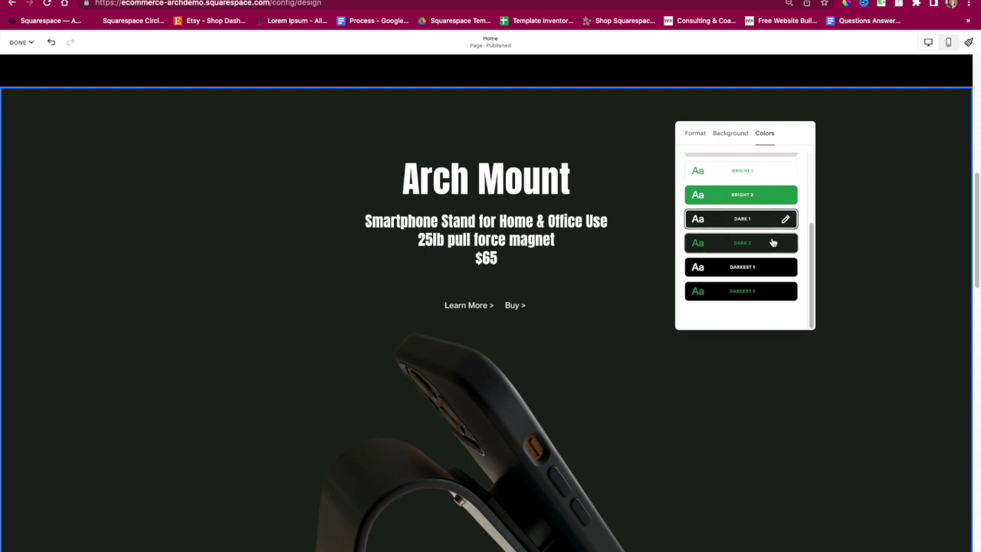
{"action": "left_click", "coordinate": [773, 242]}
{"action": "left_click", "coordinate": [774, 266]}
- Try the Light 1 color theme on the Arch Mount section and settle on Lightest 2
{"action": "scroll", "coordinate": [775, 262], "scroll_direction": "up", "scroll_amount": 3}
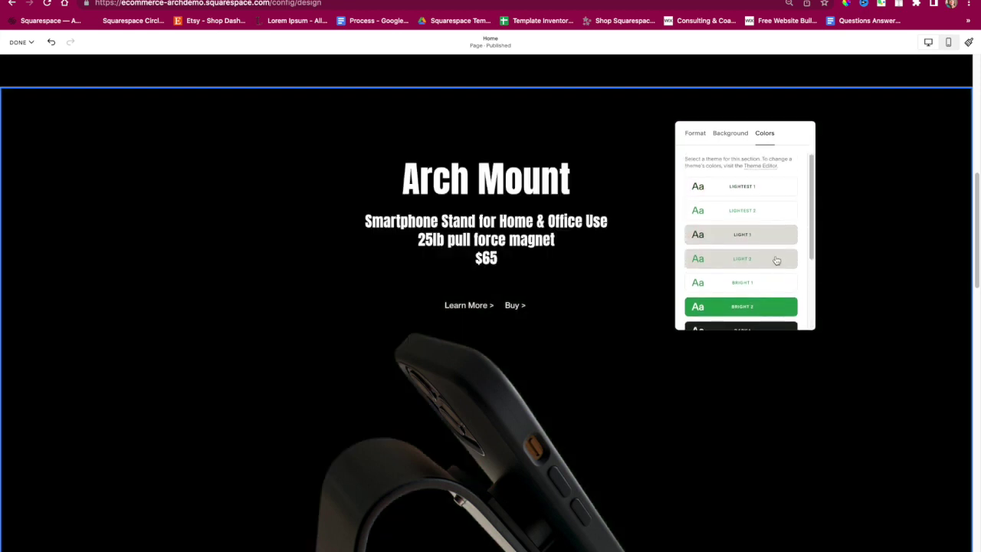
{"action": "left_click", "coordinate": [783, 245]}
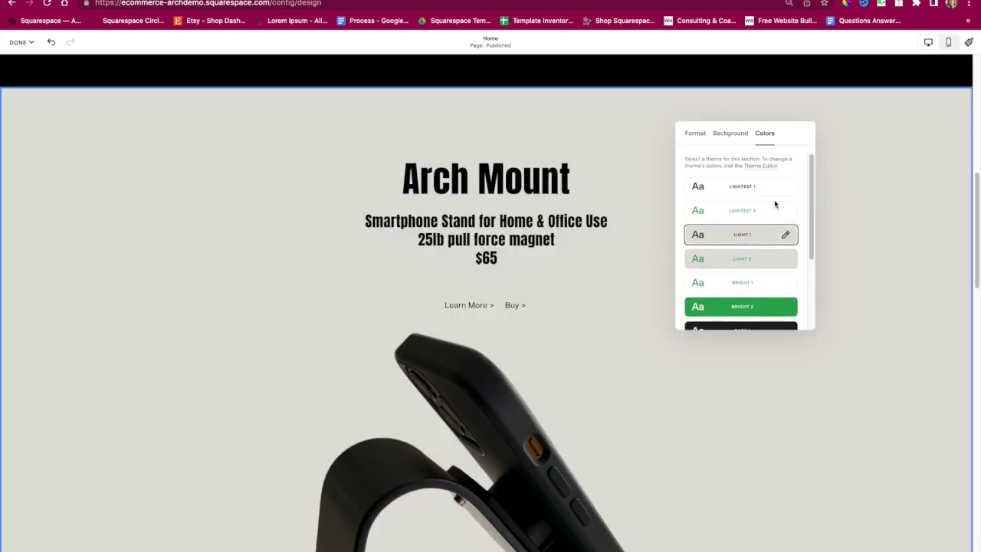
{"action": "left_click", "coordinate": [774, 214]}
{"action": "scroll", "coordinate": [763, 283], "scroll_direction": "down", "scroll_amount": 3}
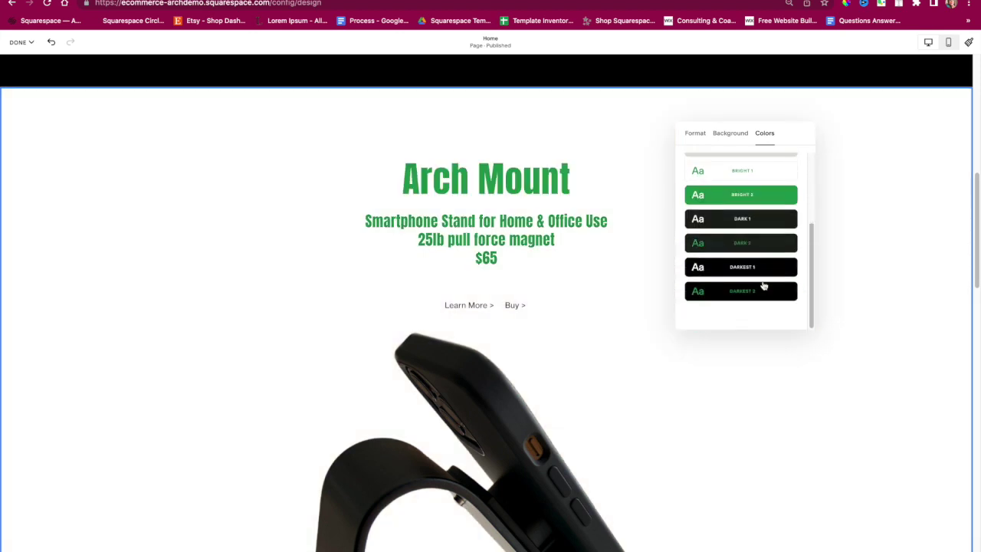
- Look at the Arch Mount section's image background option, leave the home page's editing mode and dismiss the low battery notification
{"action": "left_click", "coordinate": [740, 136]}
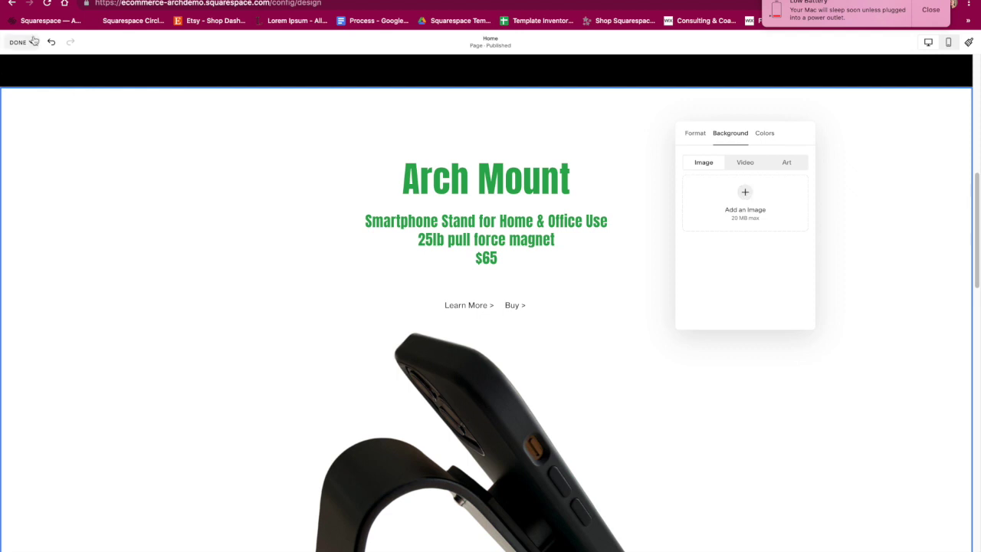
{"action": "left_click", "coordinate": [21, 70]}
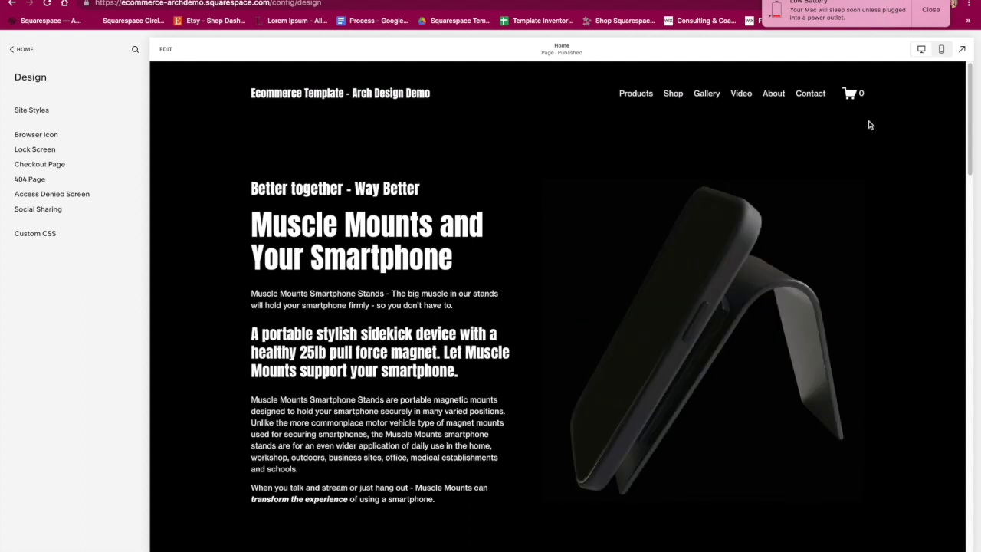
{"action": "left_click", "coordinate": [931, 12]}
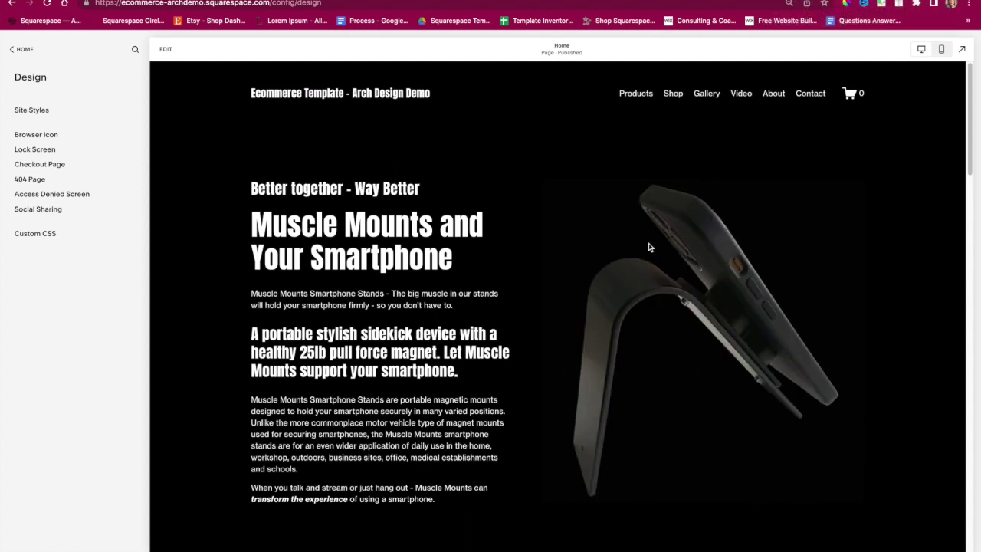